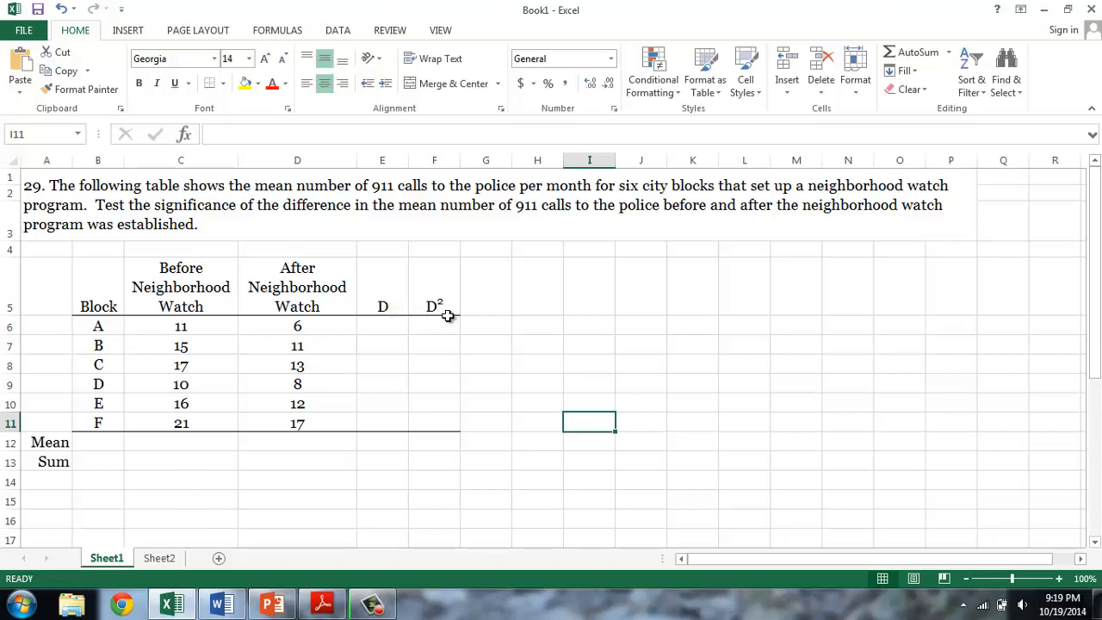
- Compute block A's difference D in E6 with =C6-D6 and fill the formula down through E11
{"action": "left_click", "coordinate": [389, 328]}
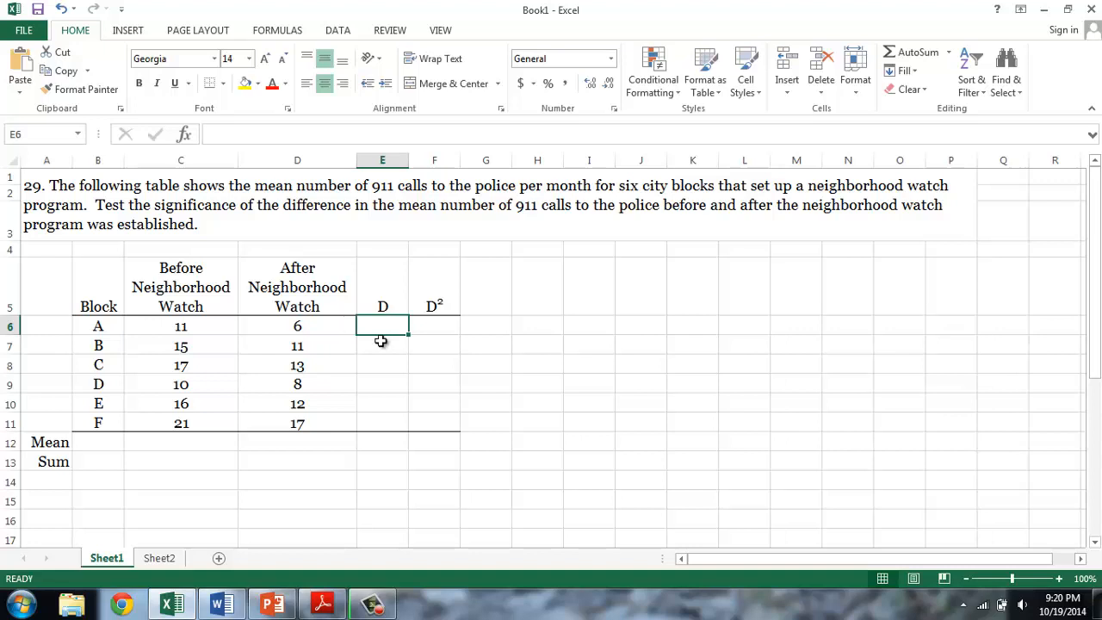
{"action": "type", "text": "="}
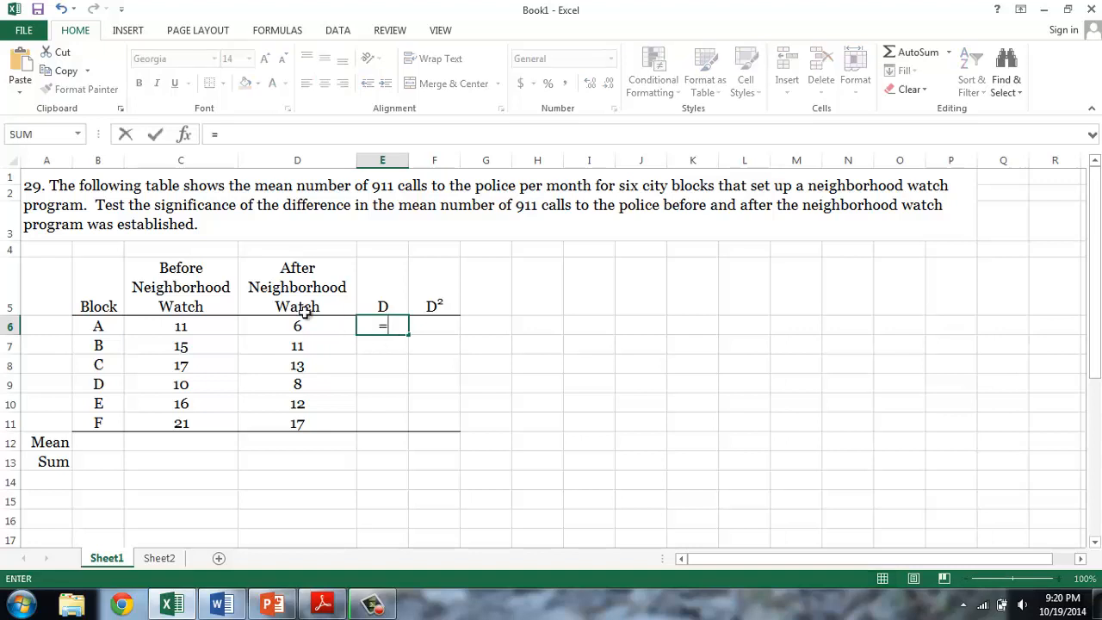
{"action": "left_click", "coordinate": [209, 322]}
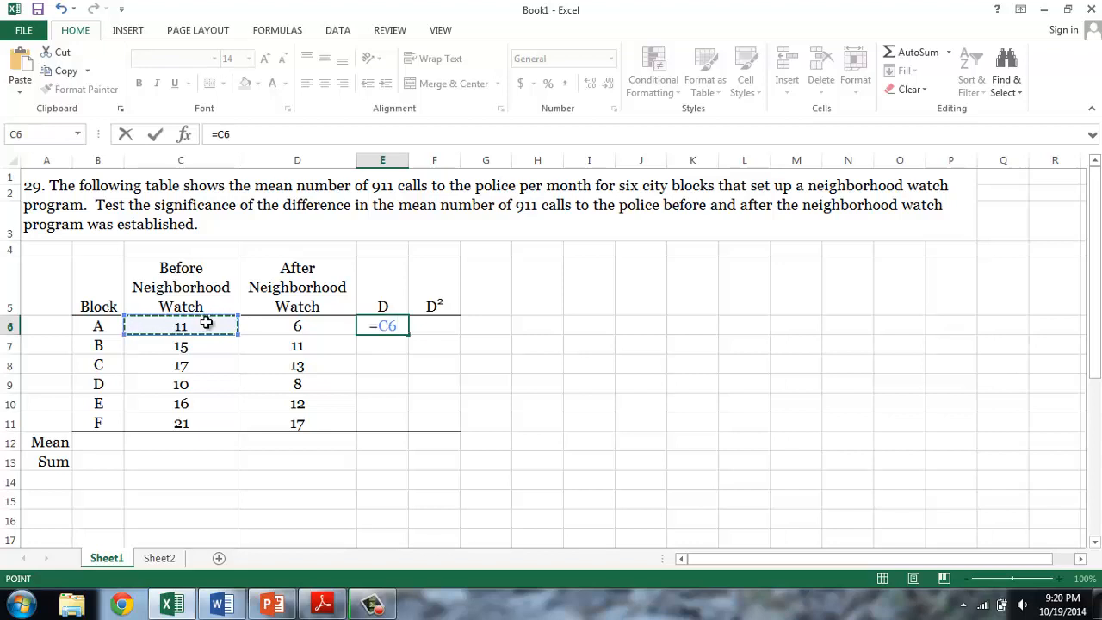
{"action": "type", "text": "-"}
{"action": "left_click", "coordinate": [267, 324]}
{"action": "key", "text": "Return"}
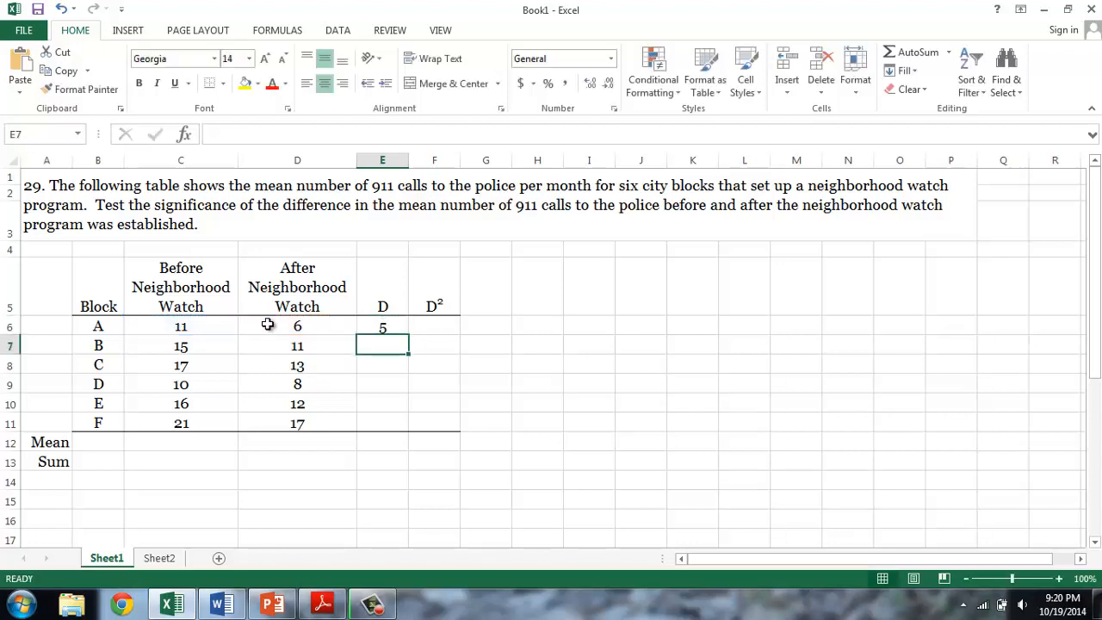
{"action": "left_click", "coordinate": [384, 327]}
{"action": "left_click_drag", "start_coordinate": [408, 335], "coordinate": [397, 425]}
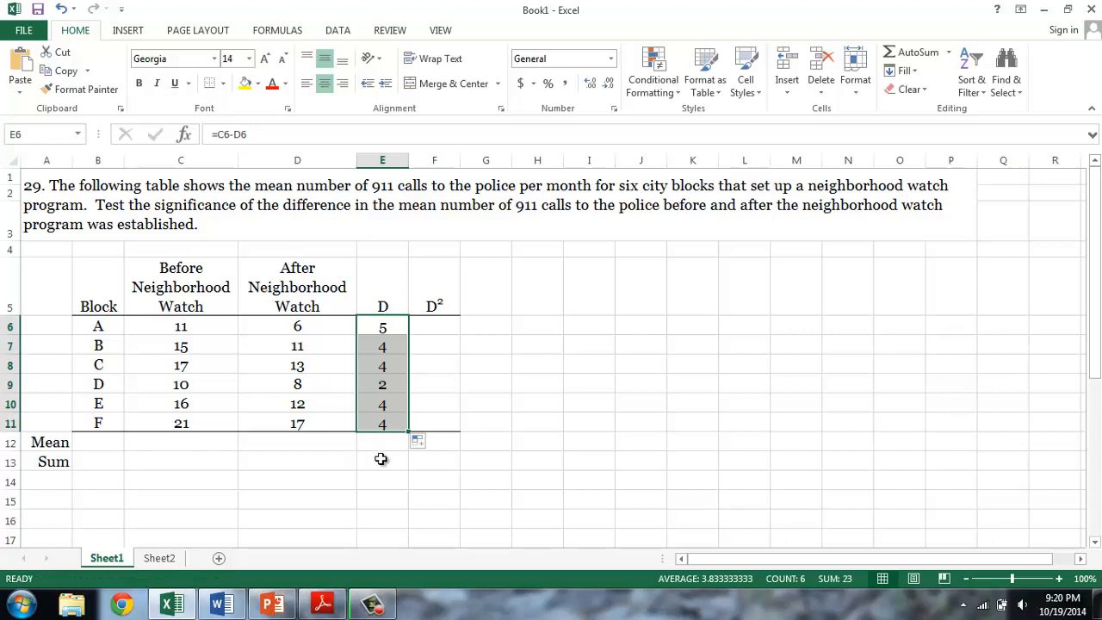
- Compute block A's squared difference in F6 with =E6^2 and fill the formula down through F11
{"action": "key", "text": "Right"}
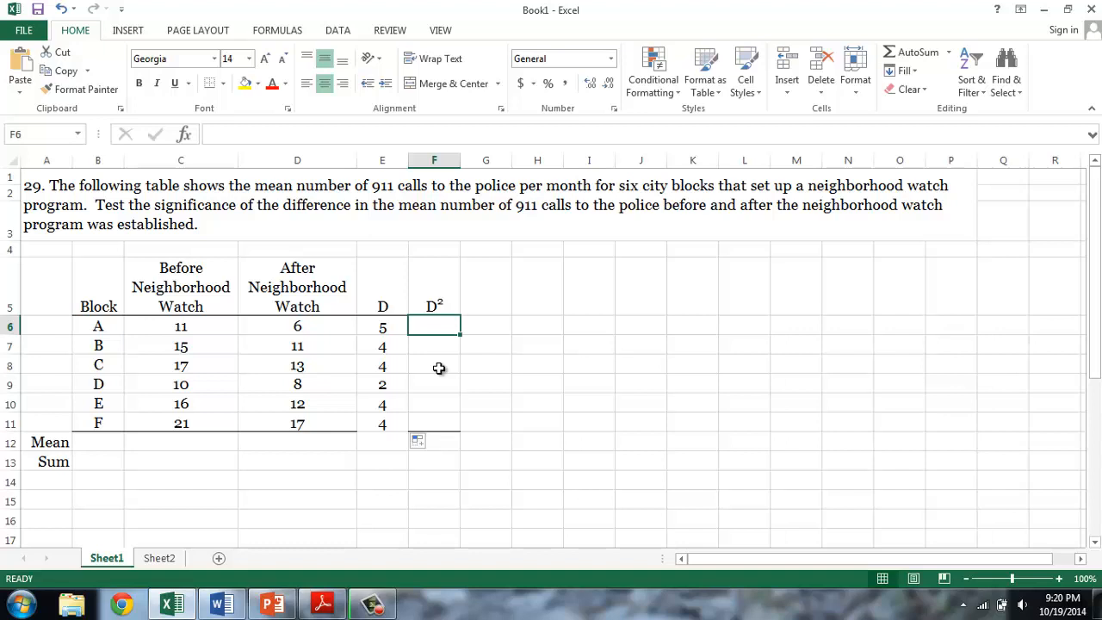
{"action": "type", "text": "="}
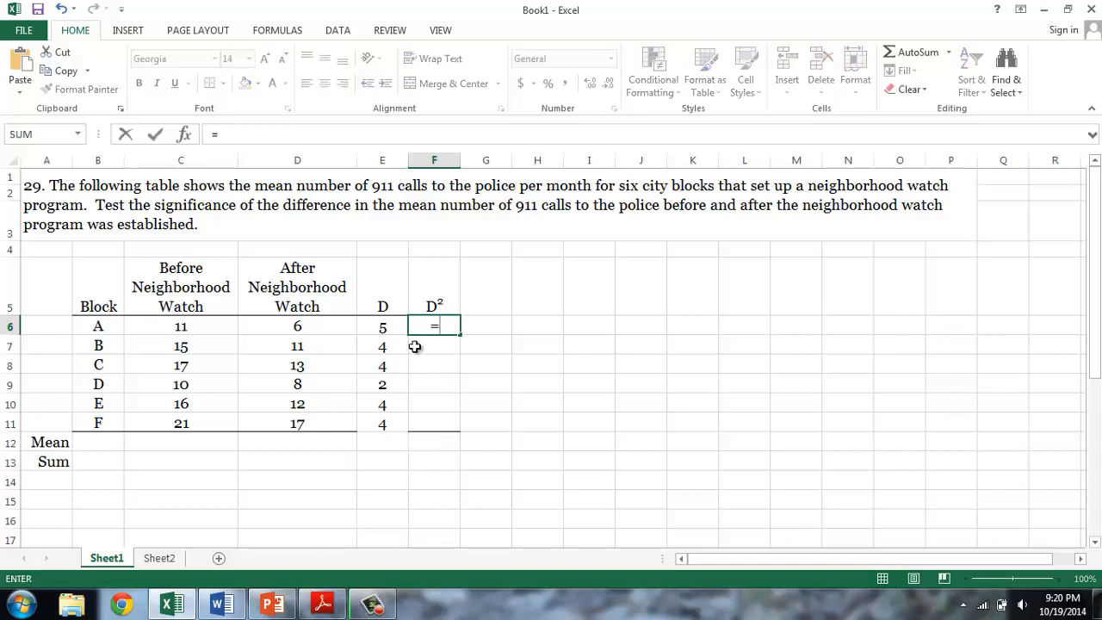
{"action": "left_click", "coordinate": [378, 327]}
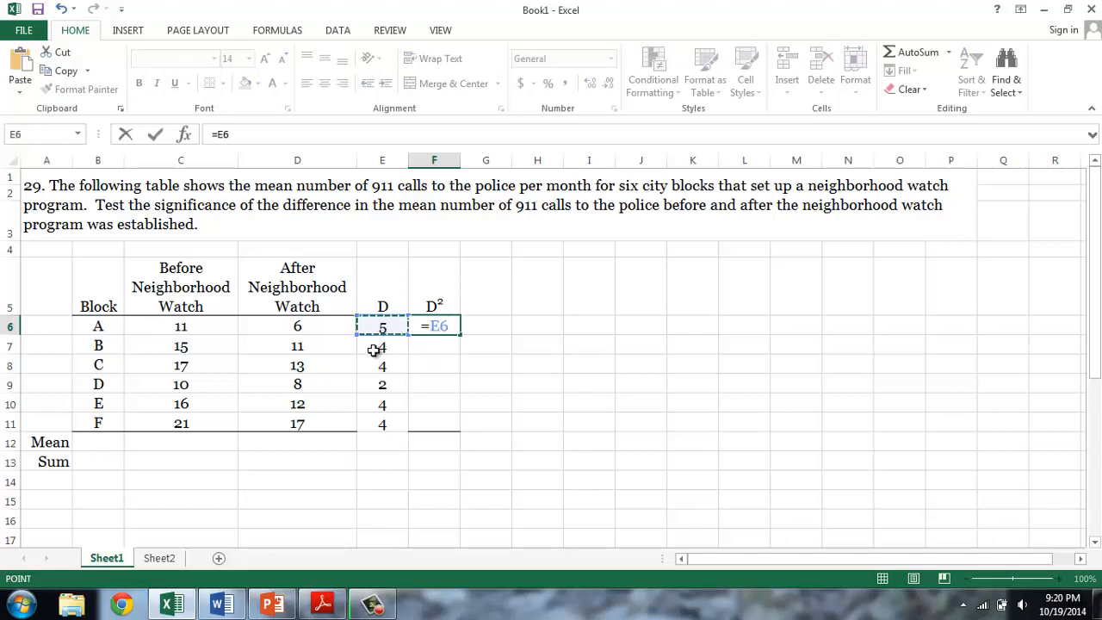
{"action": "type", "text": "^2"}
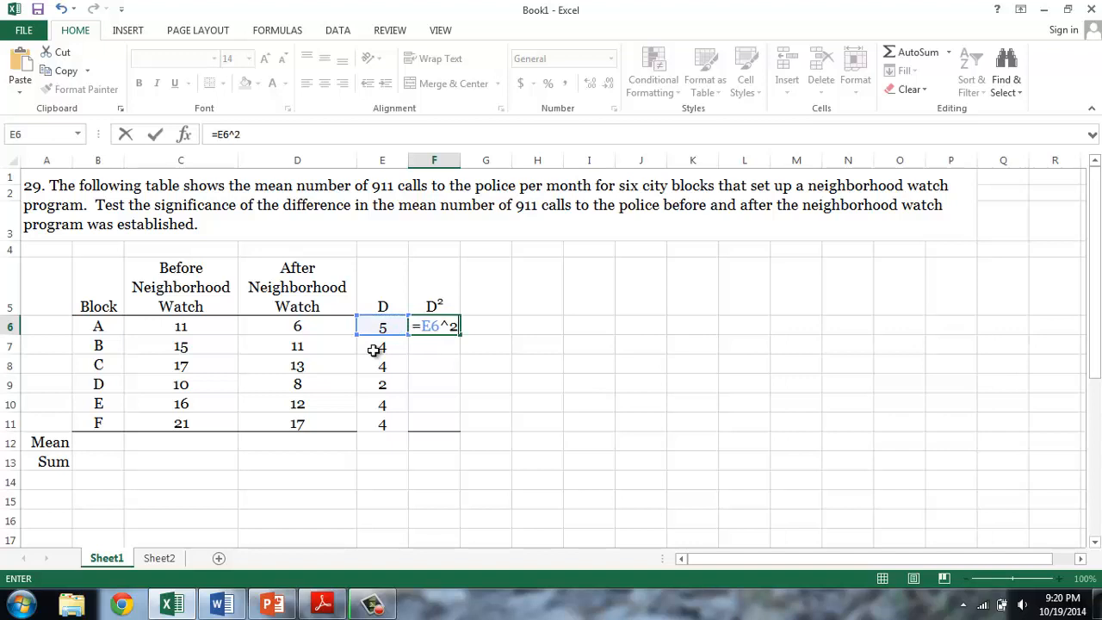
{"action": "key", "text": "Return"}
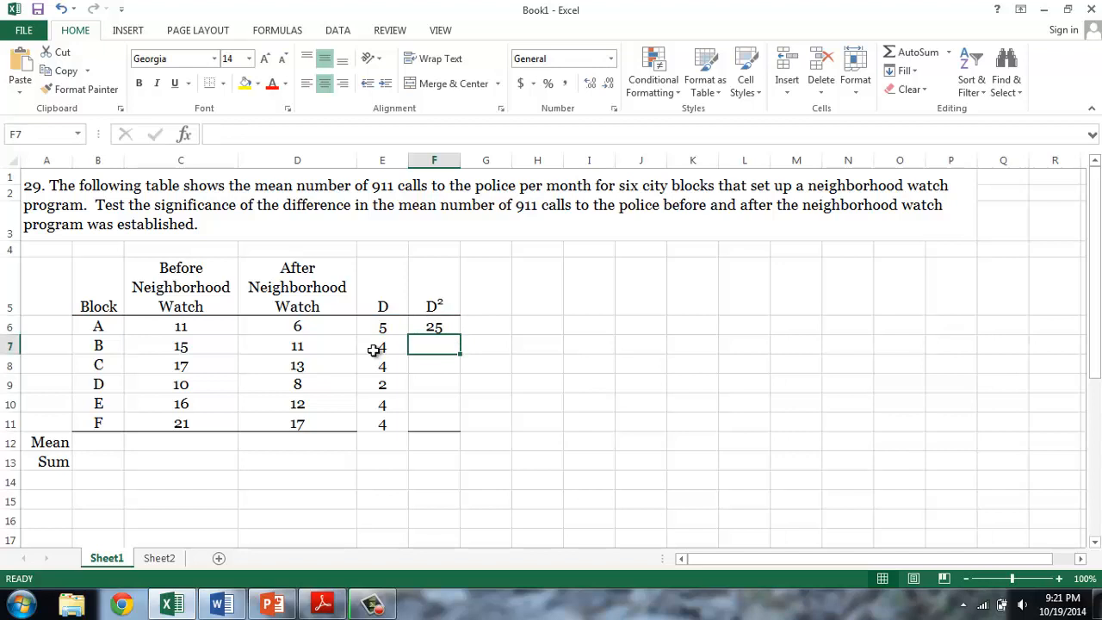
{"action": "left_click", "coordinate": [444, 326]}
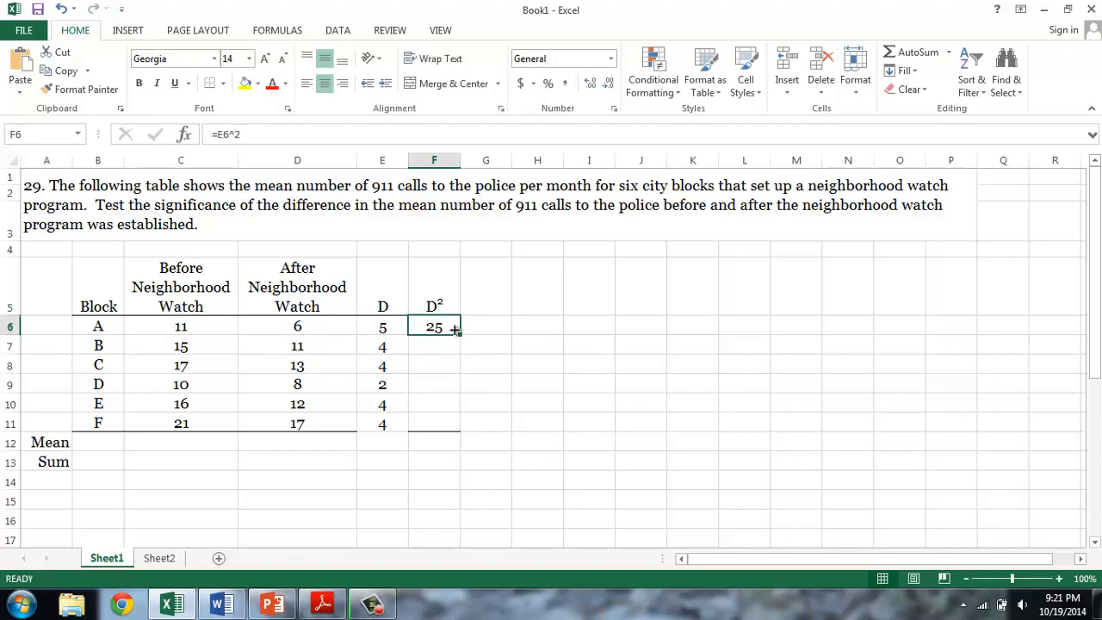
{"action": "left_click_drag", "start_coordinate": [461, 335], "coordinate": [448, 428]}
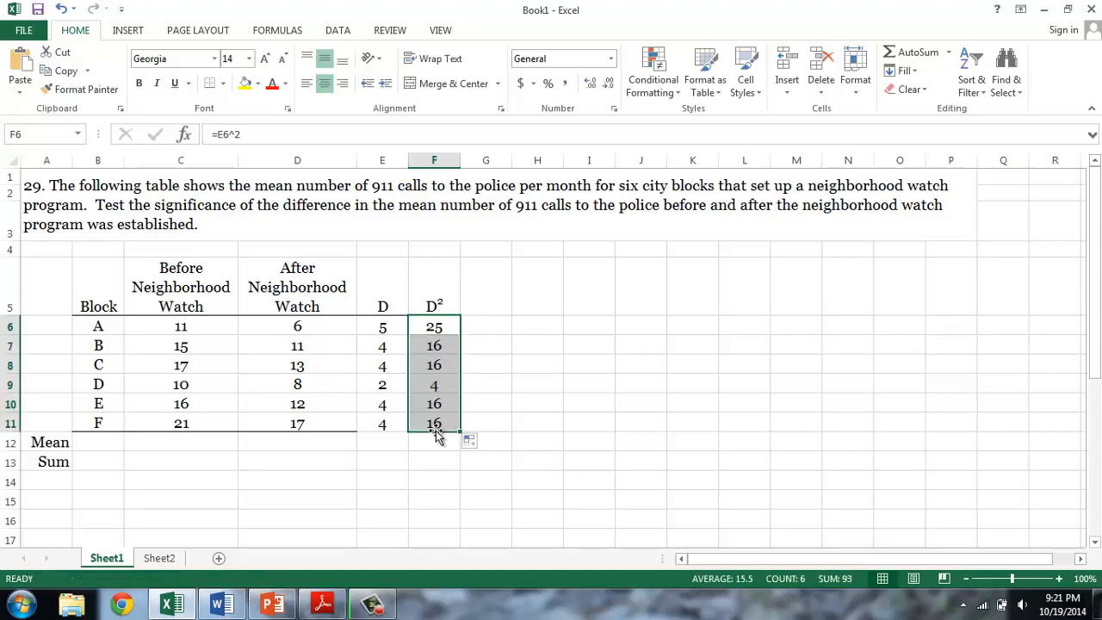
- Switch to Word, copy the s_D standard deviation equation, and paste it beside the data table in the Excel worksheet
{"action": "left_click", "coordinate": [434, 462]}
{"action": "mouse_move", "coordinate": [182, 608]}
{"action": "left_click", "coordinate": [221, 605]}
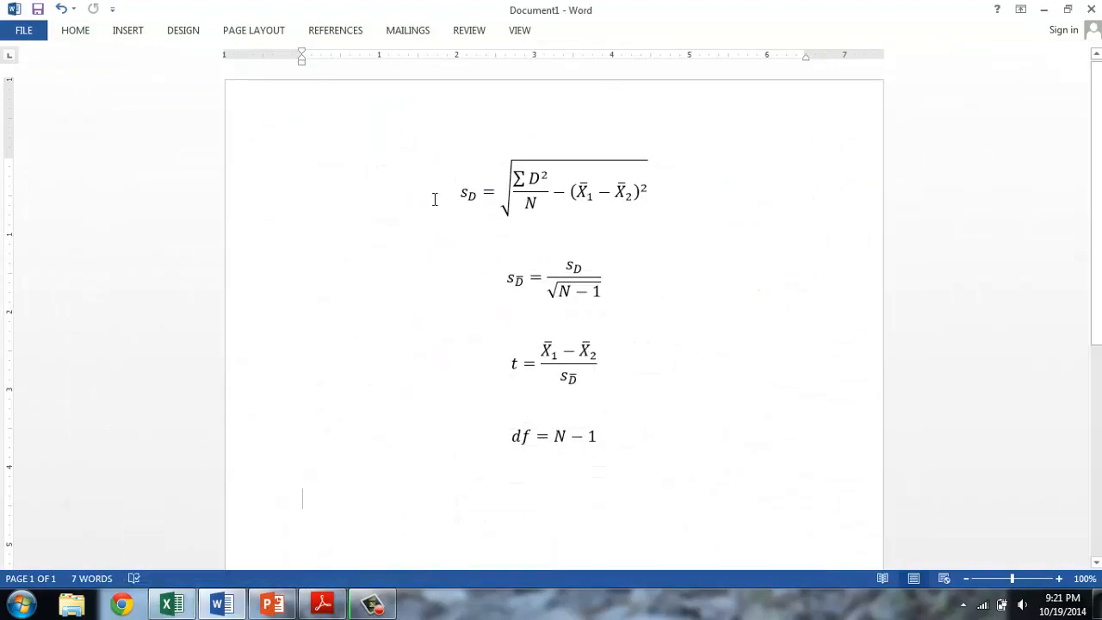
{"action": "left_click", "coordinate": [468, 182]}
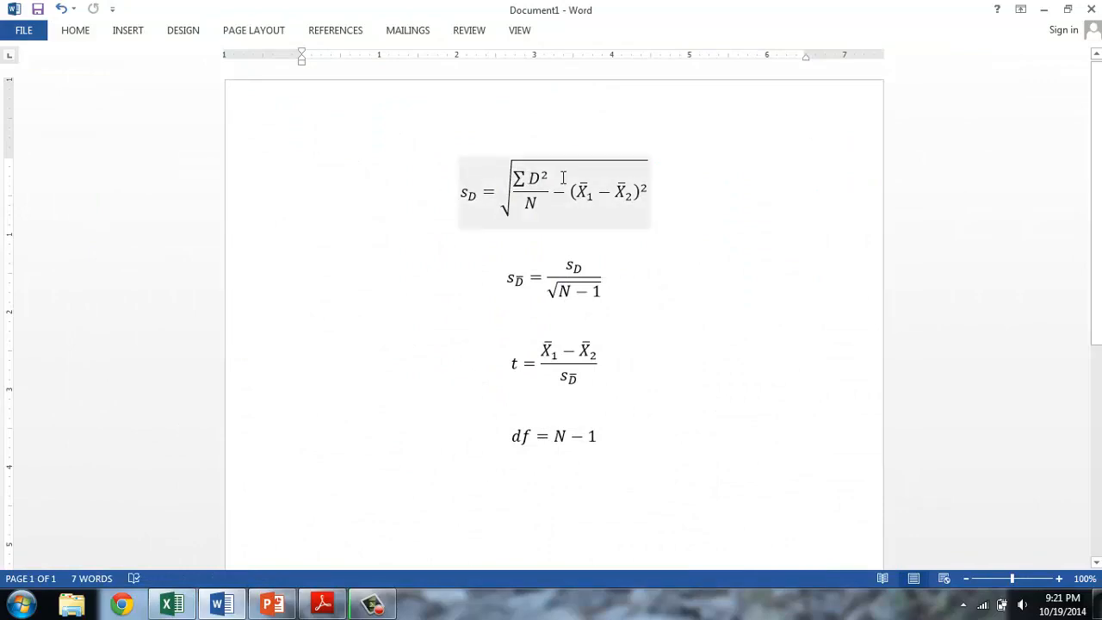
{"action": "left_click", "coordinate": [462, 213]}
{"action": "left_click", "coordinate": [181, 601]}
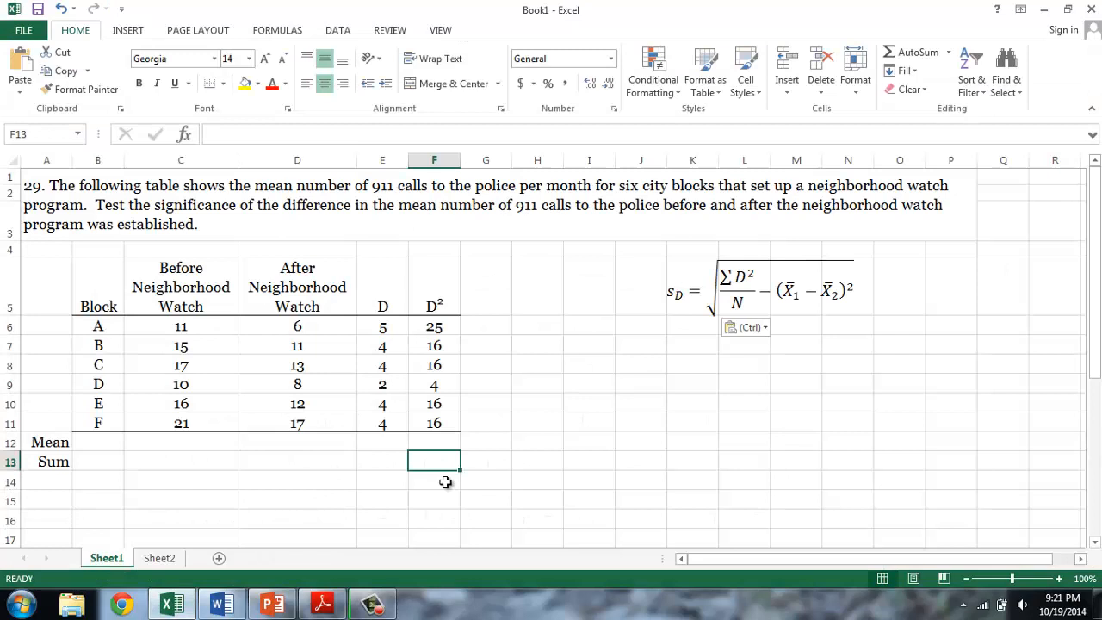
- Total the D² column in cell F13 with =SUM(F6:F11)
{"action": "type", "text": "=sum("}
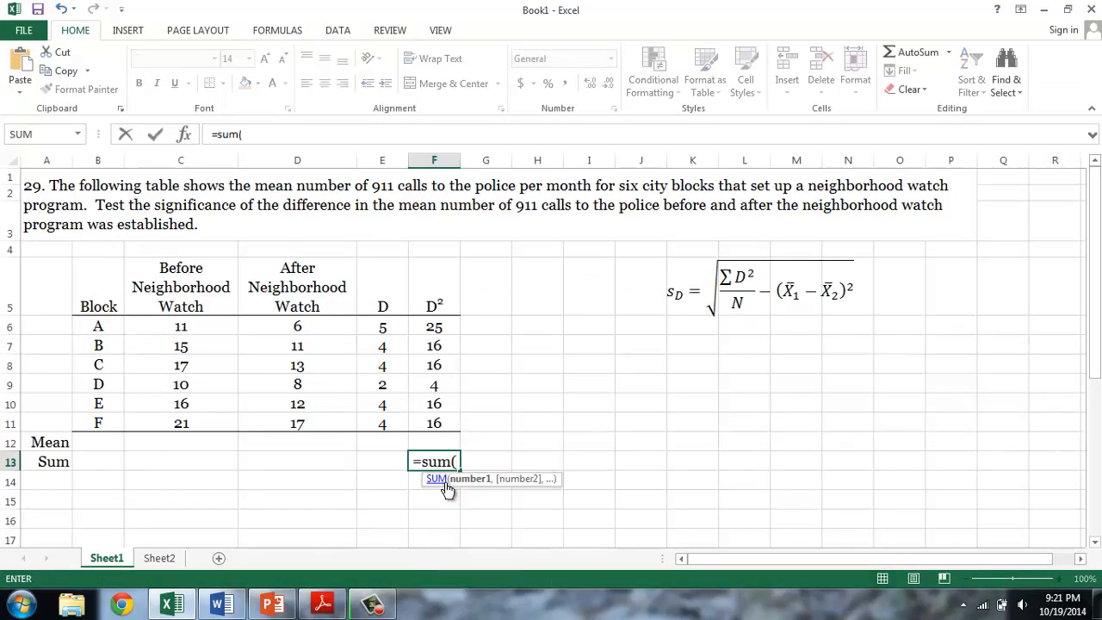
{"action": "left_click", "coordinate": [434, 327]}
{"action": "left_click_drag", "start_coordinate": [434, 327], "coordinate": [428, 435]}
{"action": "type", "text": ")"}
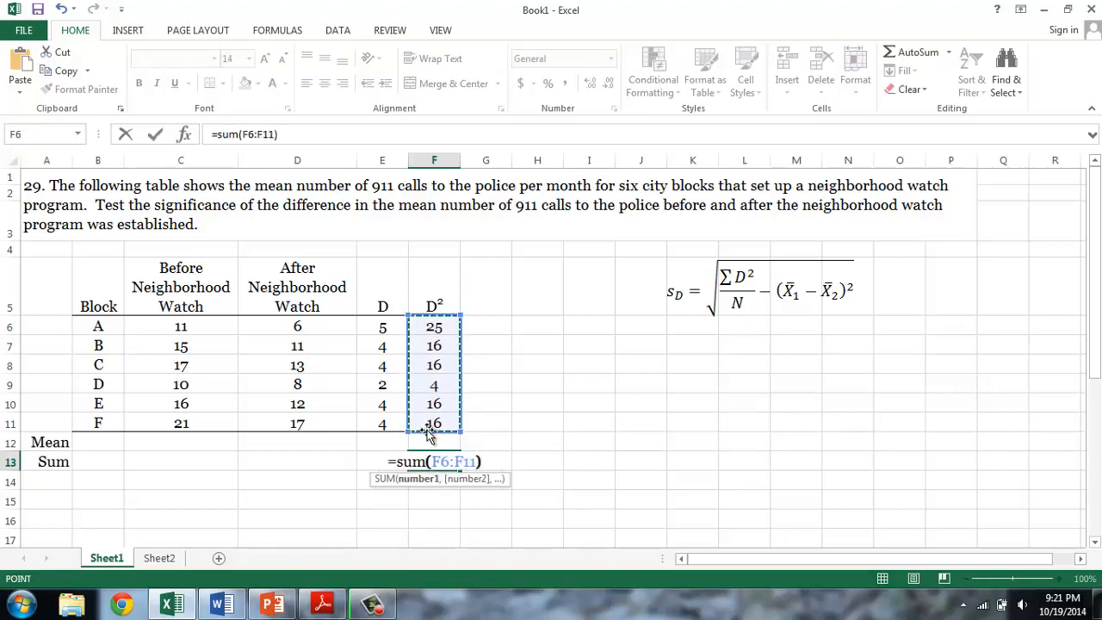
{"action": "key", "text": "Return"}
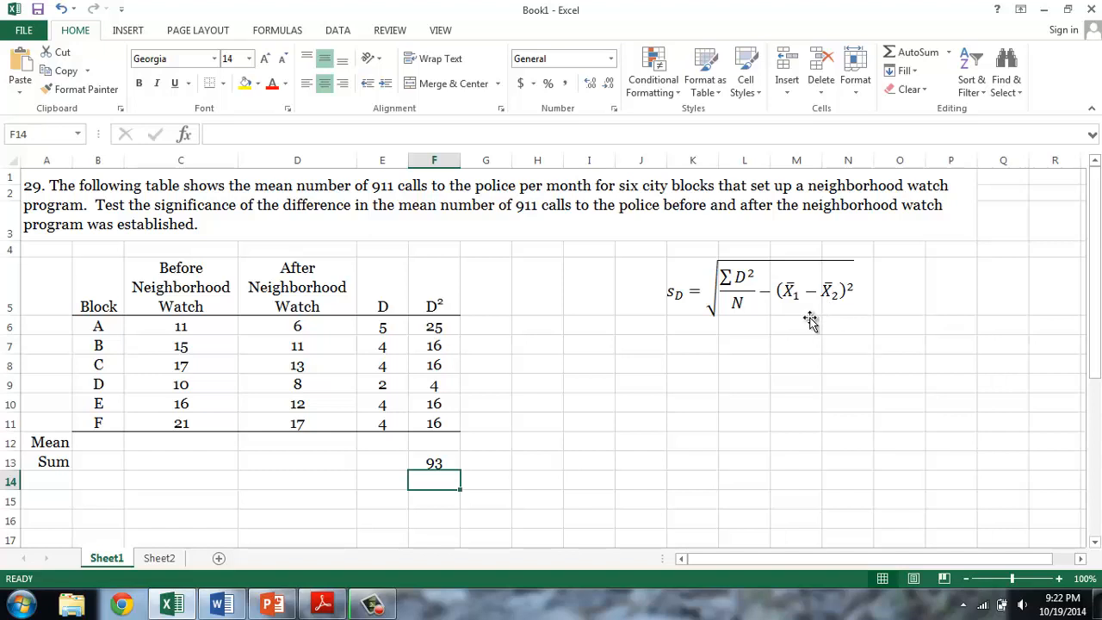
- Calculate the Before mean in C12 with =AVERAGE(C6:C11) and extend the formula to D12 for the After column
{"action": "left_click", "coordinate": [197, 443]}
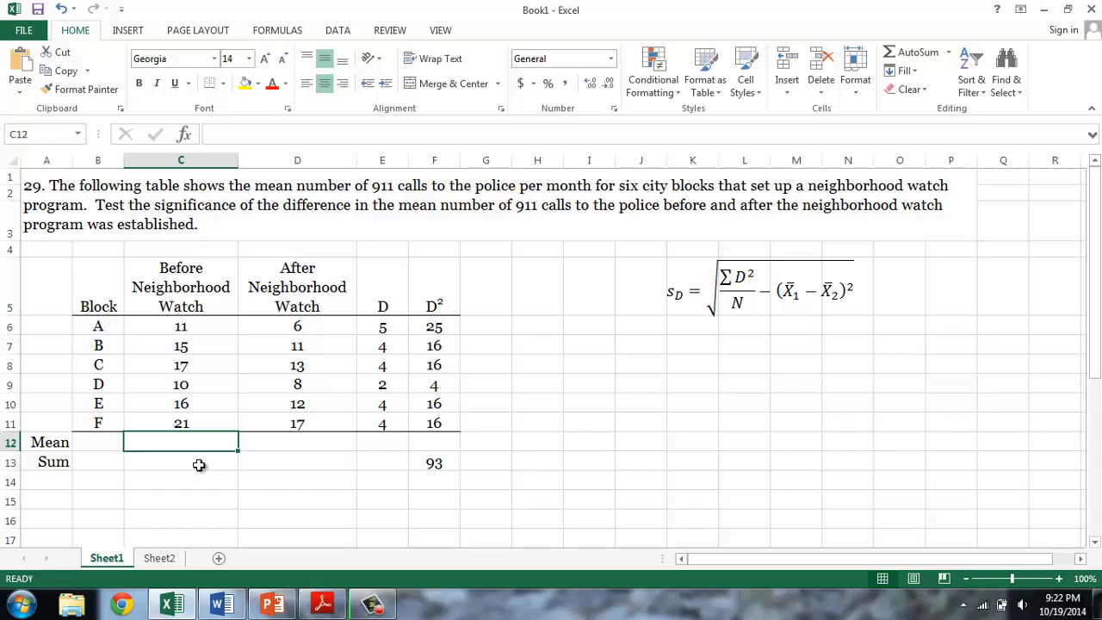
{"action": "type", "text": "="}
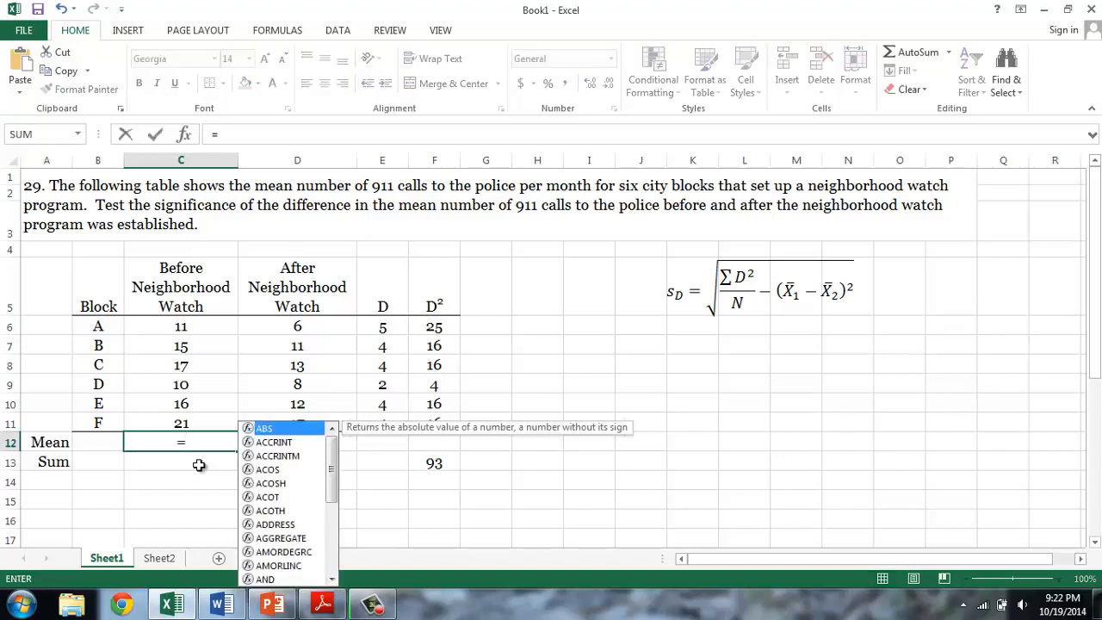
{"action": "type", "text": "average("}
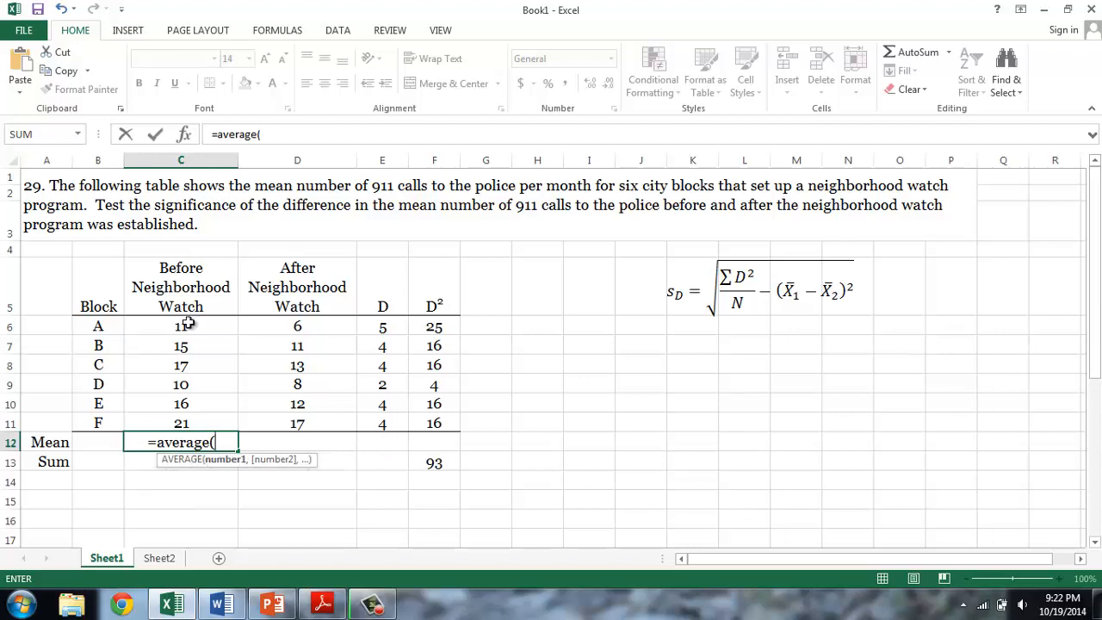
{"action": "left_click_drag", "start_coordinate": [188, 322], "coordinate": [196, 423]}
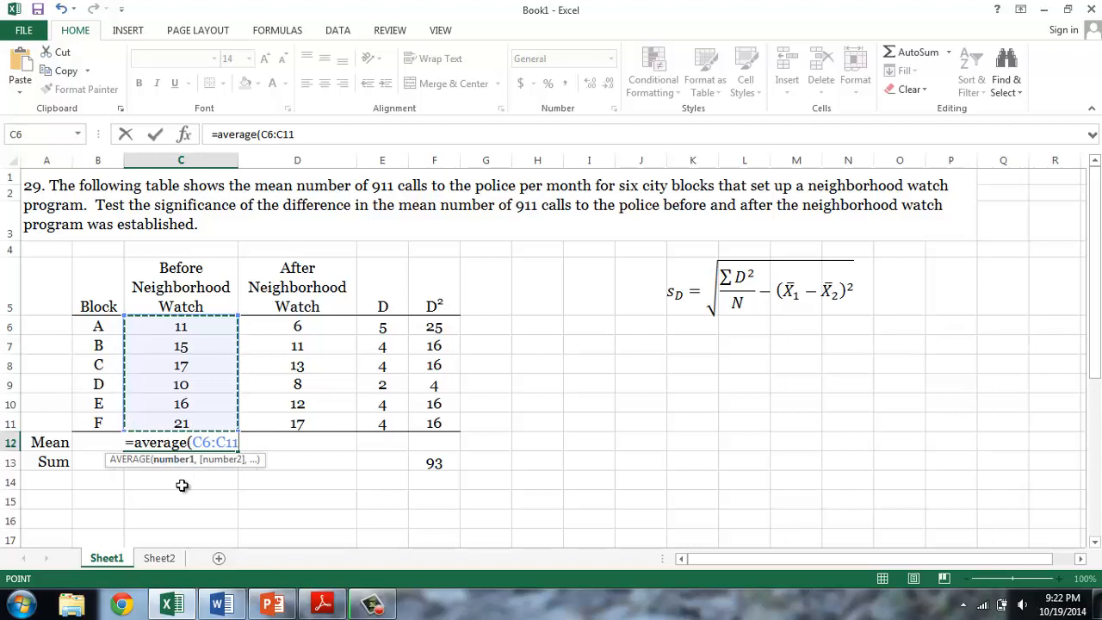
{"action": "type", "text": ")"}
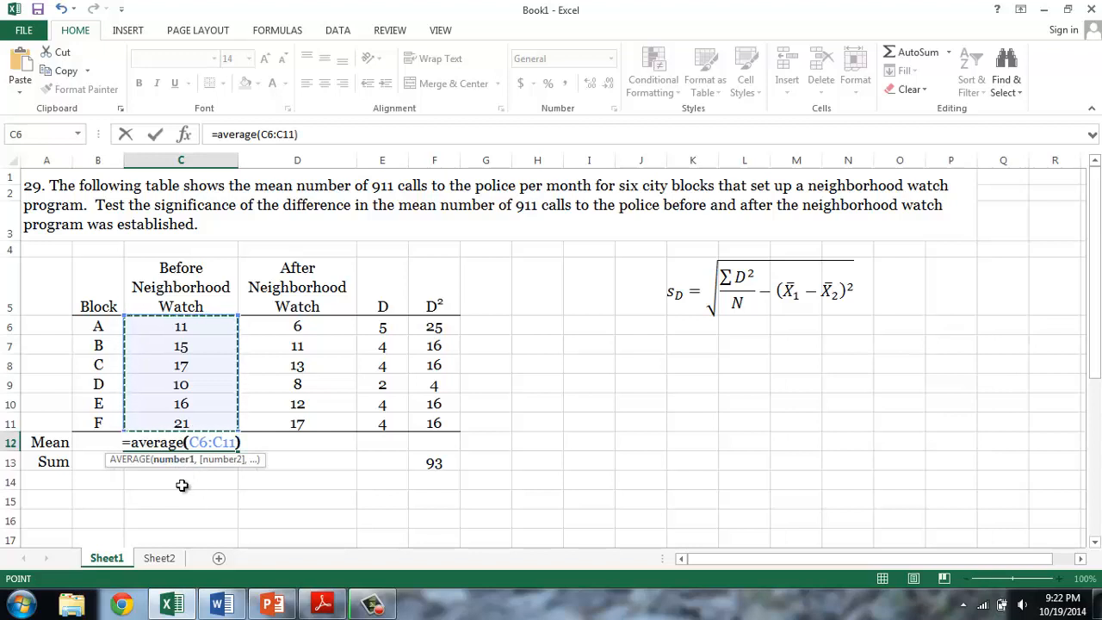
{"action": "key", "text": "Return"}
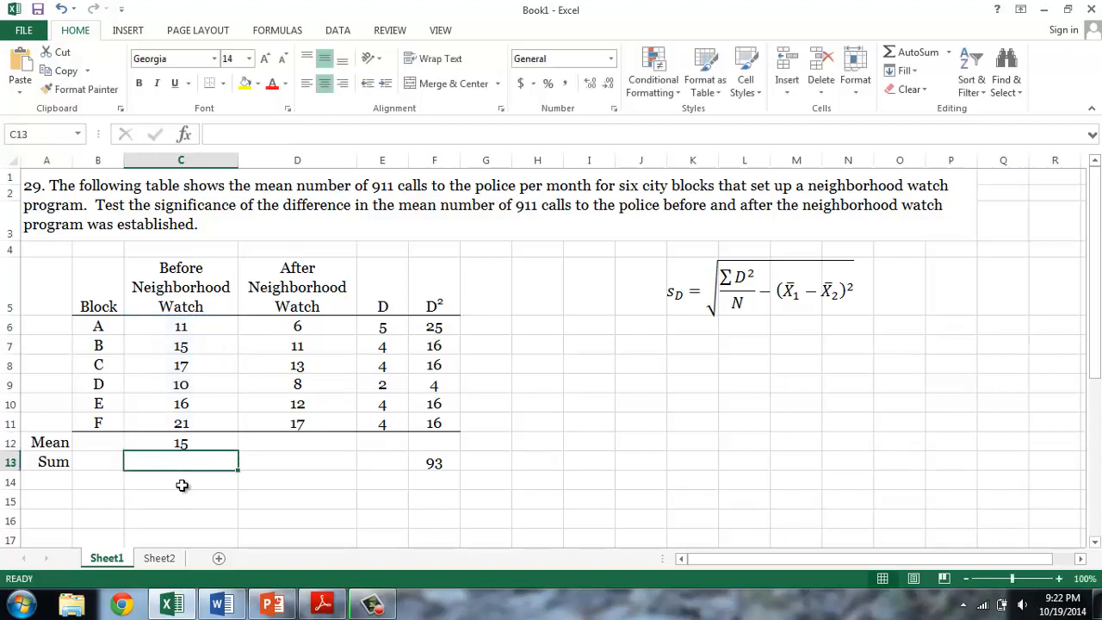
{"action": "left_click", "coordinate": [211, 444]}
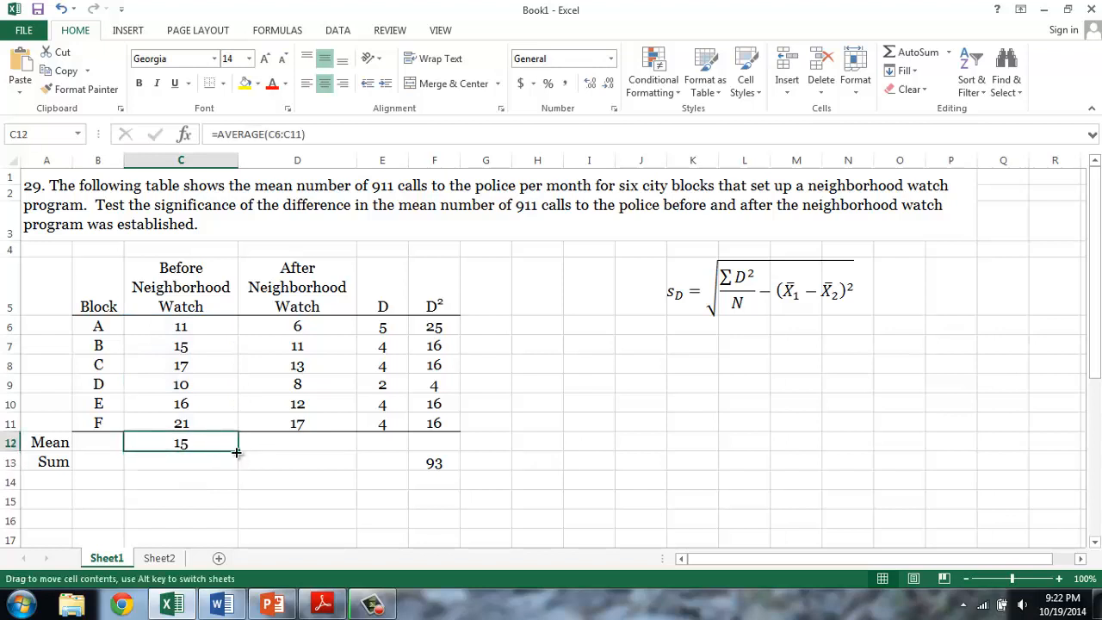
{"action": "left_click_drag", "start_coordinate": [240, 451], "coordinate": [319, 451]}
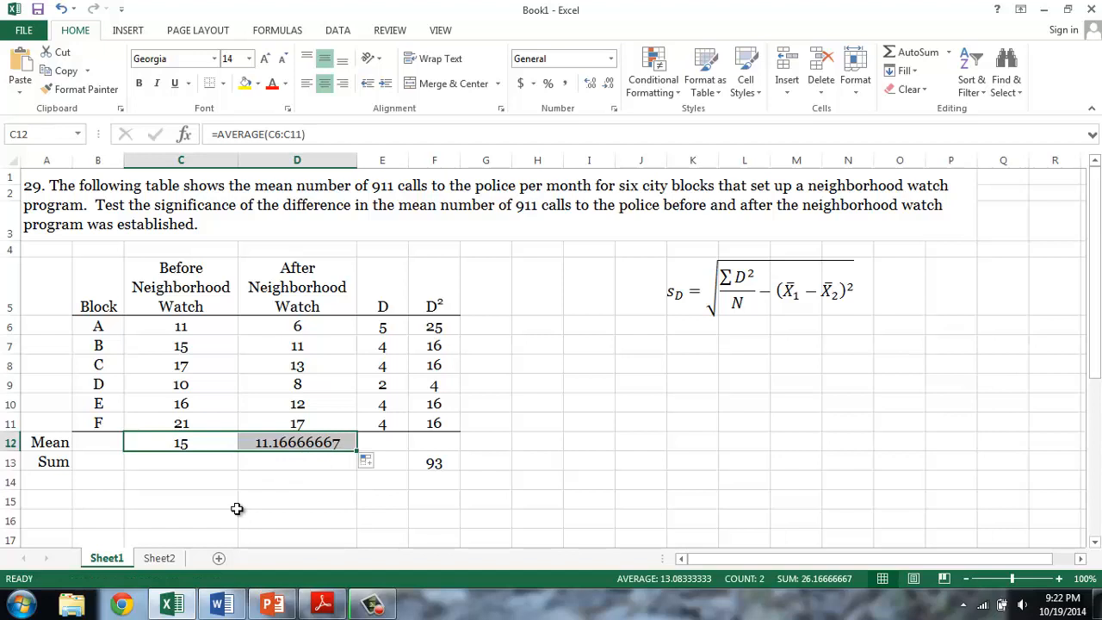
- Label cell H6 "N=" and enter 6 in I6 as the number of blocks
{"action": "left_click", "coordinate": [220, 488]}
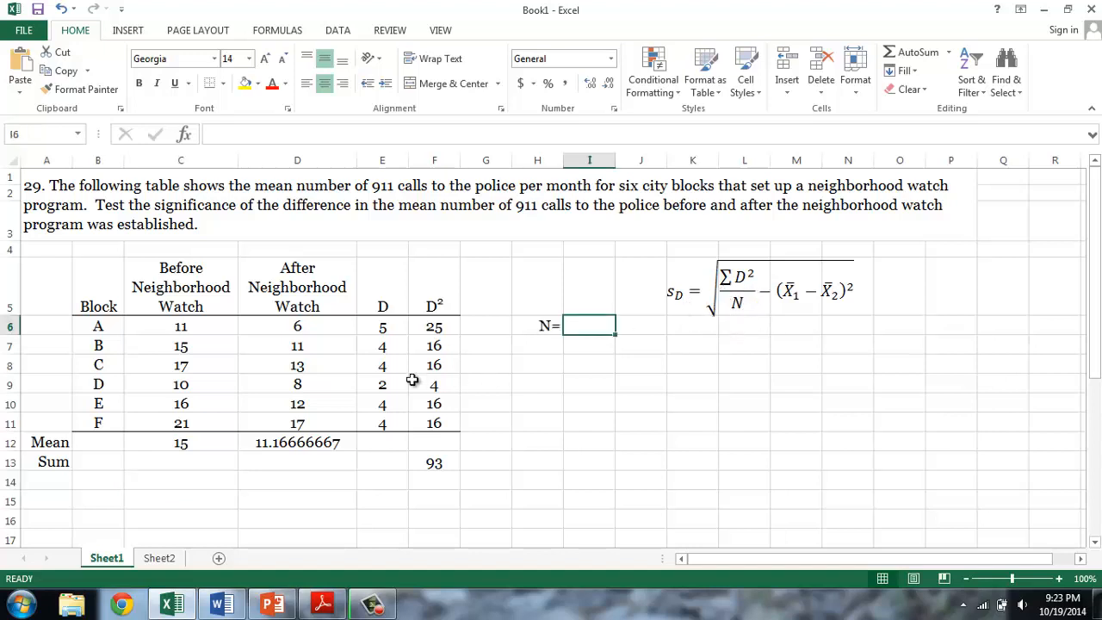
{"action": "left_click", "coordinate": [196, 332]}
{"action": "left_click_drag", "start_coordinate": [197, 332], "coordinate": [294, 409]}
{"action": "left_click_drag", "start_coordinate": [298, 425], "coordinate": [298, 424]}
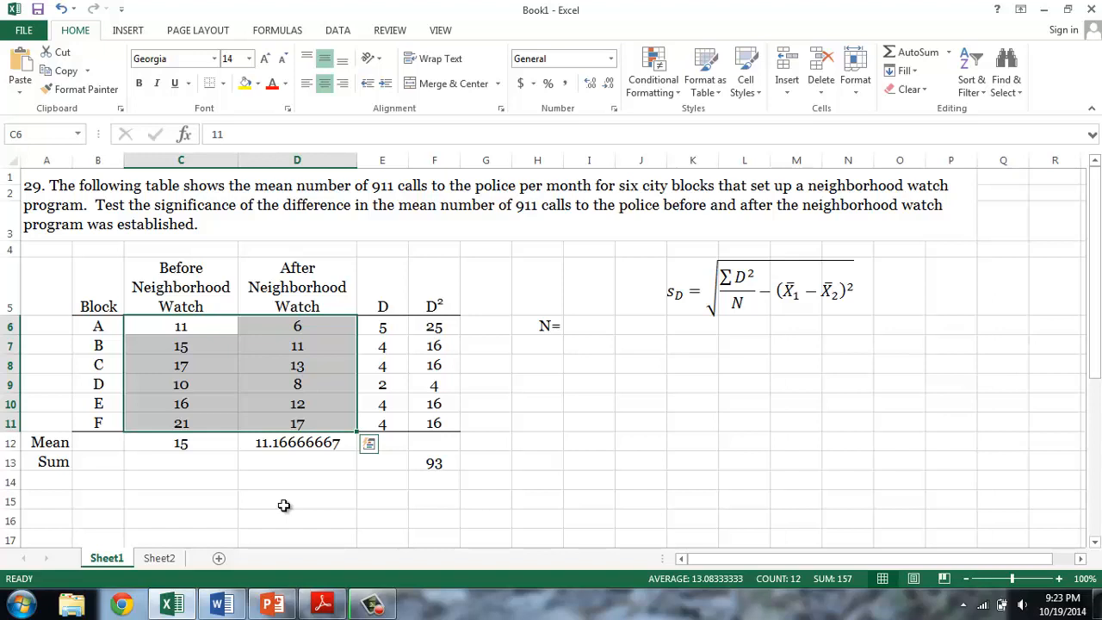
{"action": "left_click", "coordinate": [566, 329]}
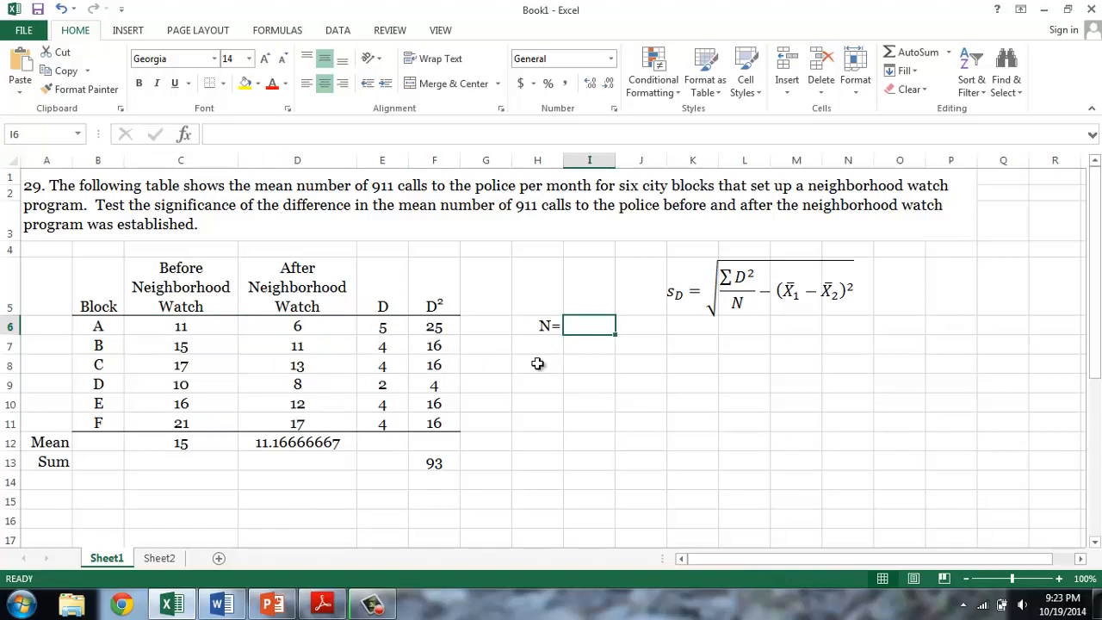
{"action": "type", "text": "6"}
{"action": "key", "text": "Return"}
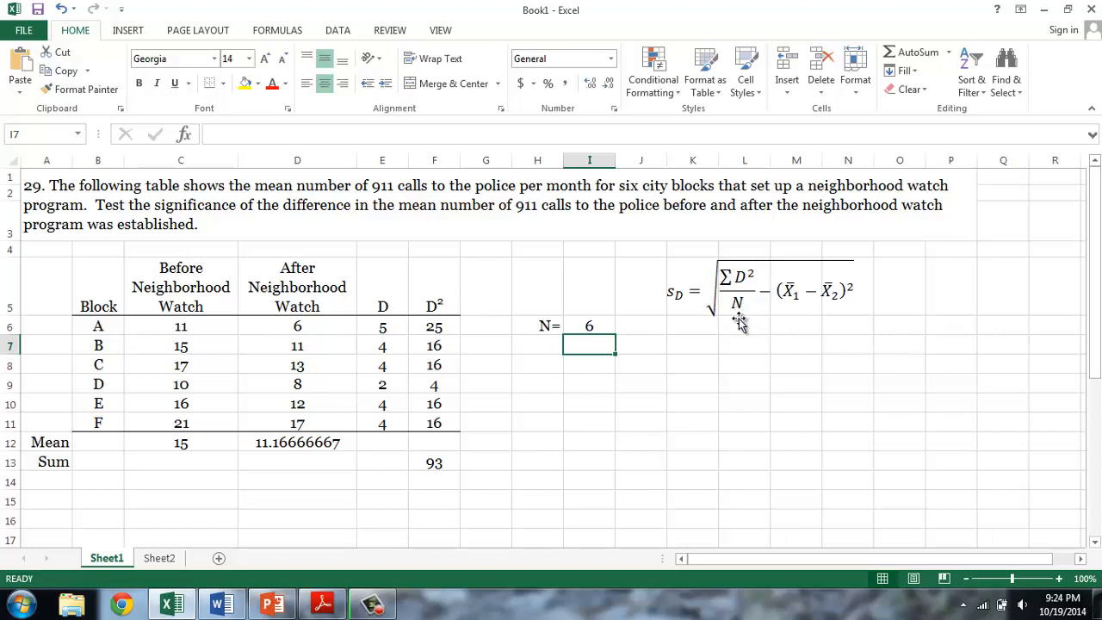
- Divide the D² sum by N in cell I7 with =F13/I6
{"action": "type", "text": "="}
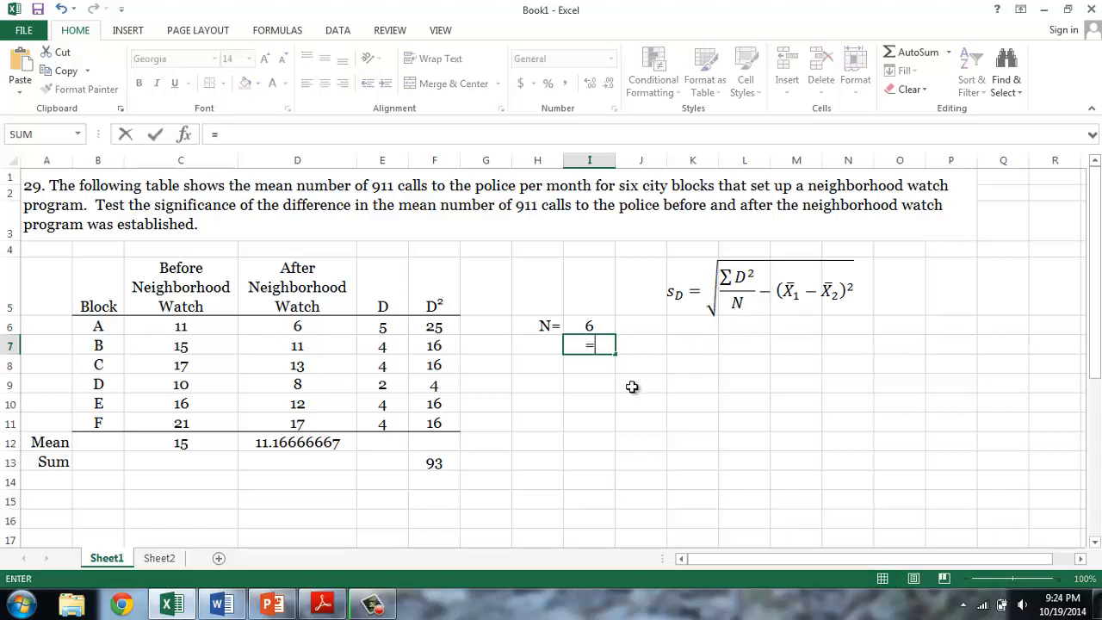
{"action": "left_click", "coordinate": [439, 459]}
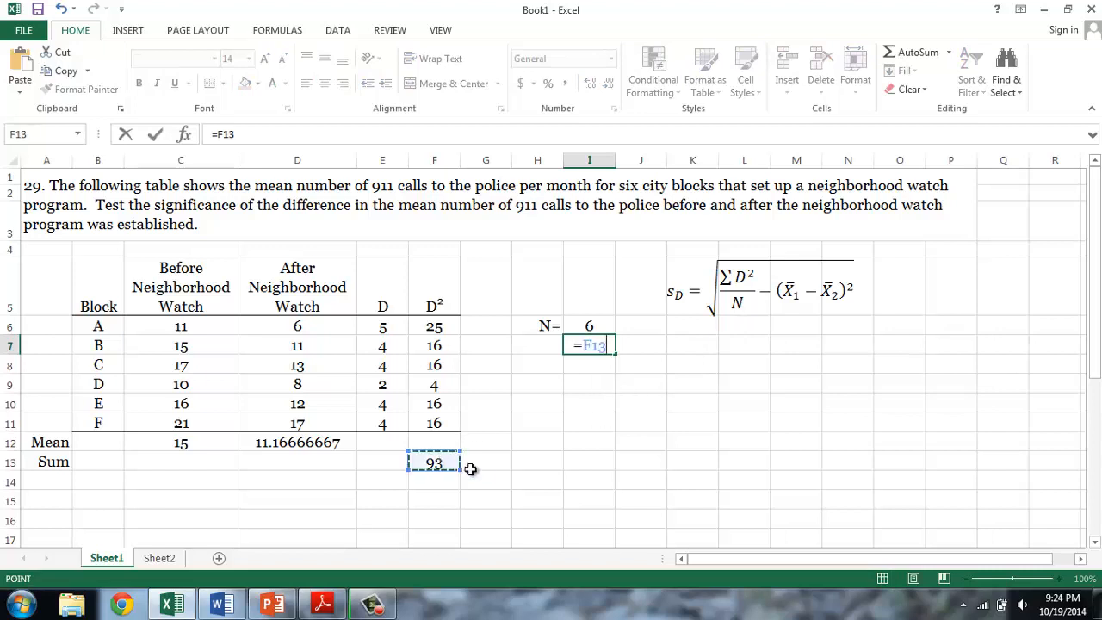
{"action": "type", "text": "/"}
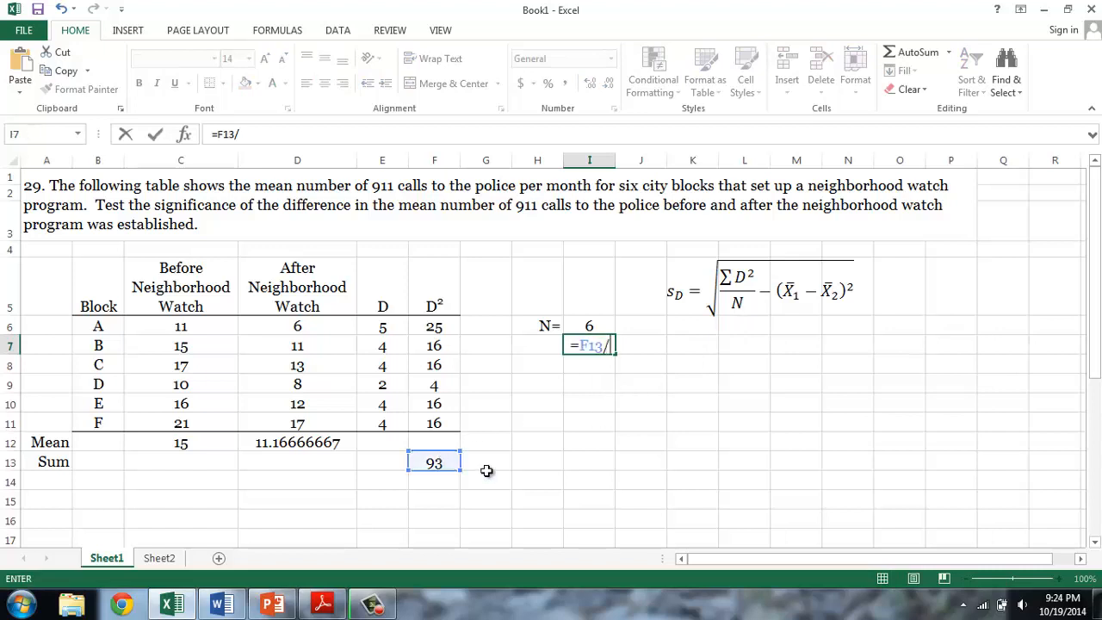
{"action": "left_click", "coordinate": [591, 326]}
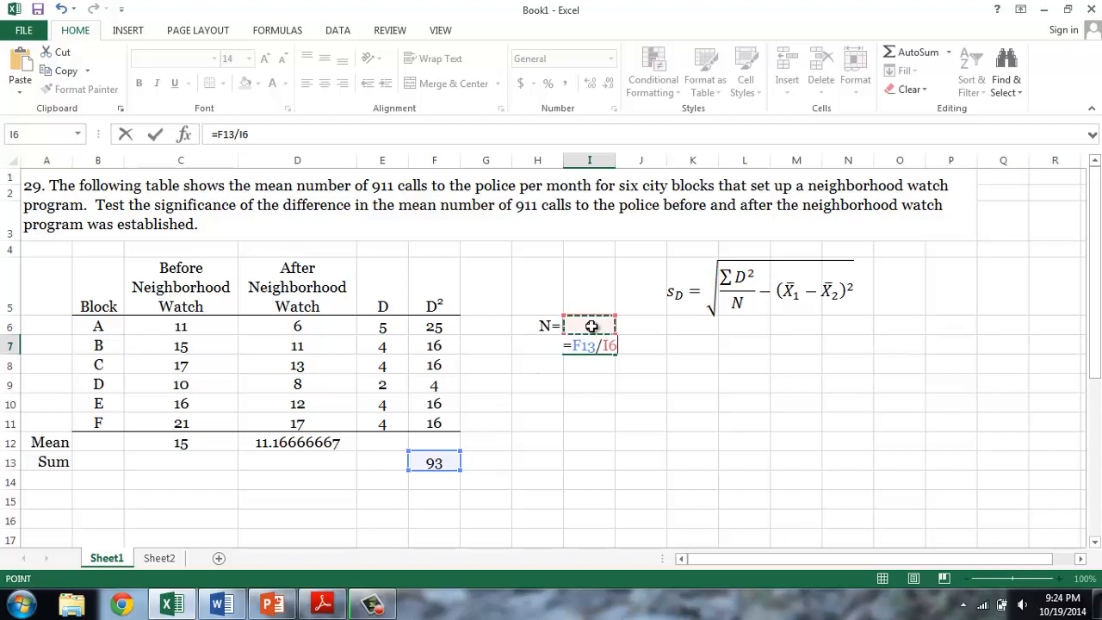
{"action": "key", "text": "Return"}
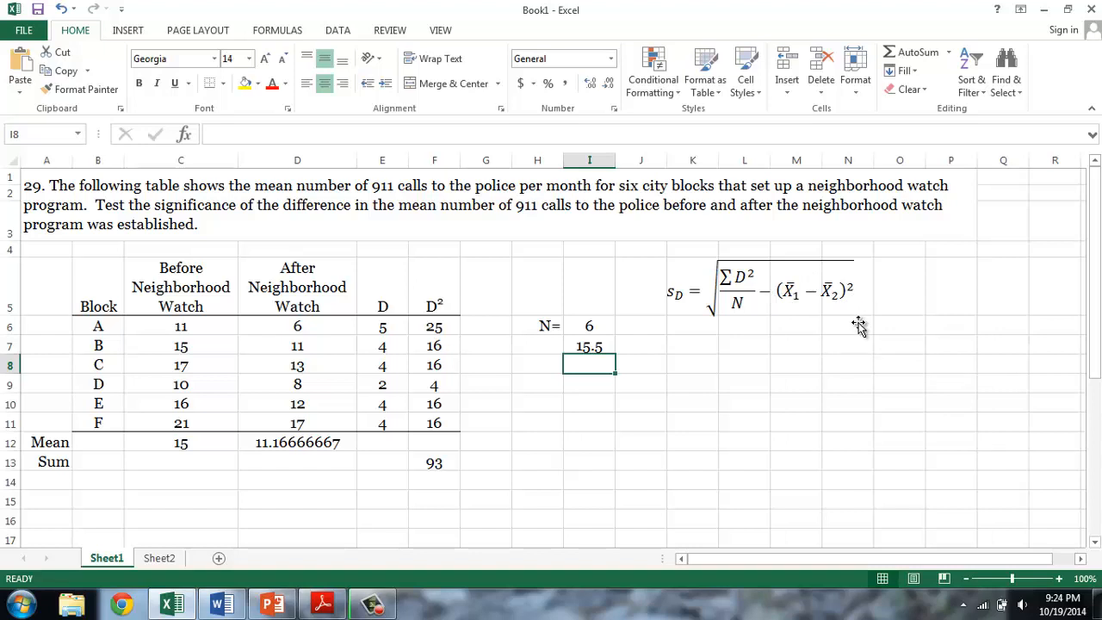
- Calculate the squared difference between the Before and After means in cell I8 with =(C12-D12)^2
{"action": "type", "text": "="}
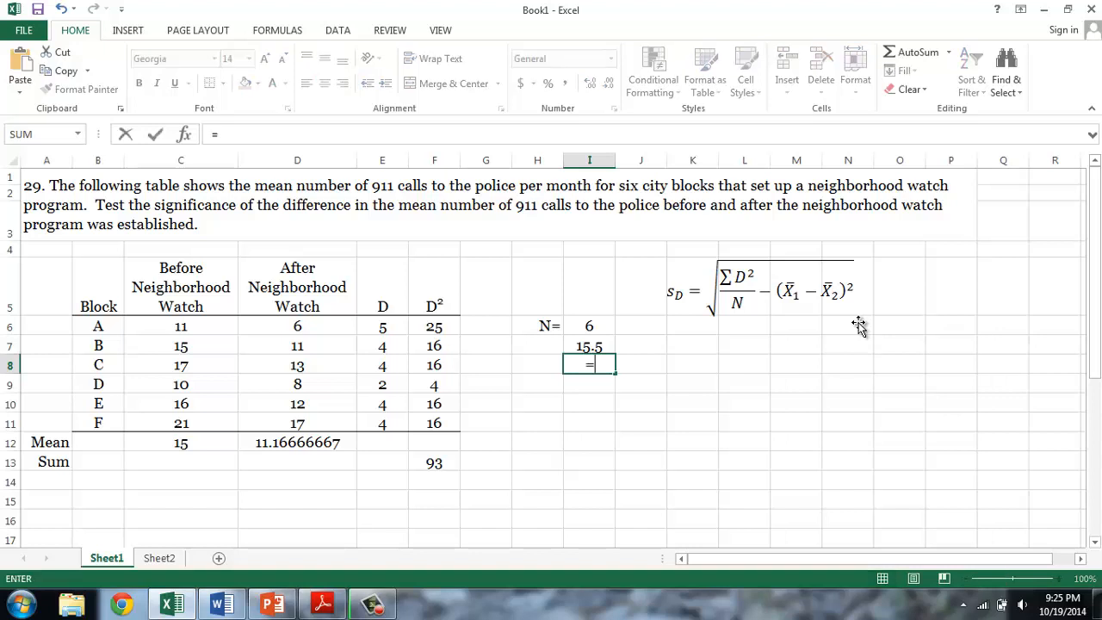
{"action": "type", "text": "("}
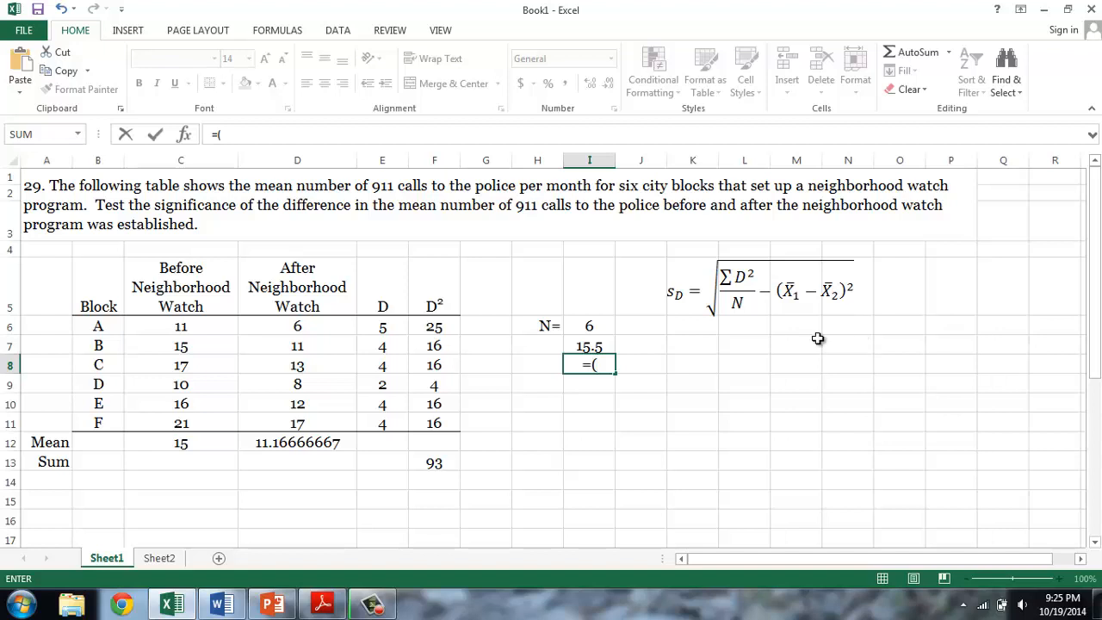
{"action": "left_click", "coordinate": [174, 441]}
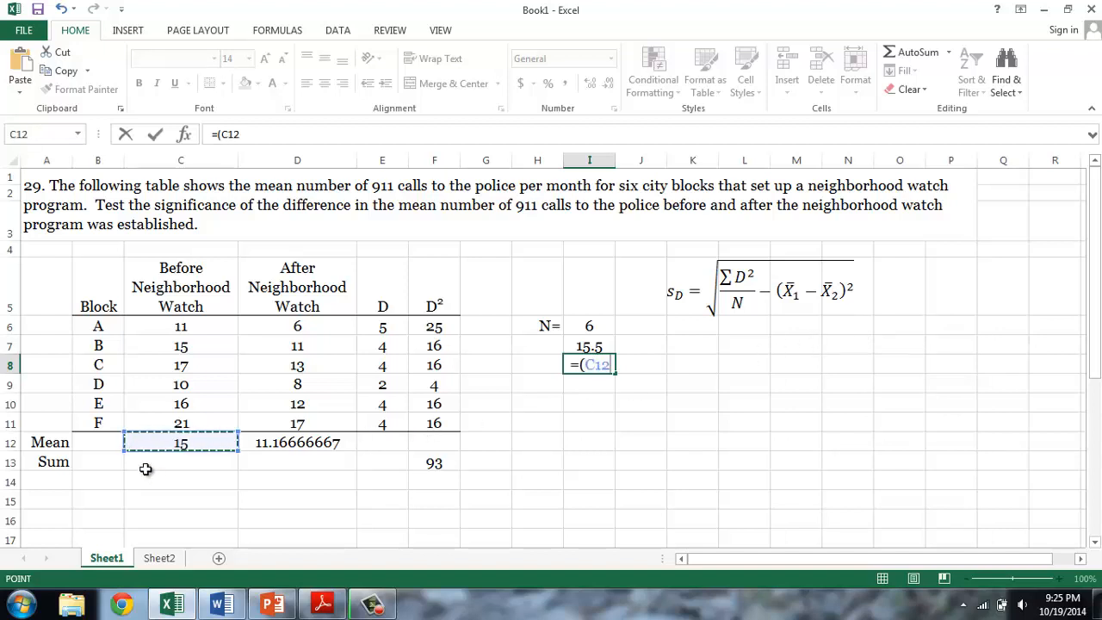
{"action": "type", "text": "-"}
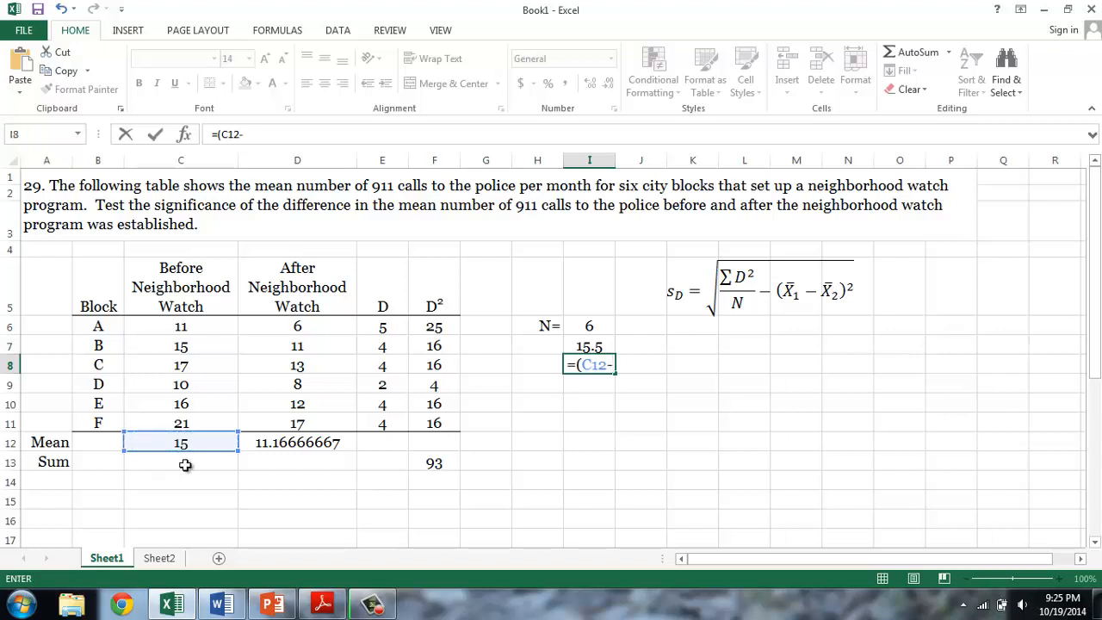
{"action": "left_click", "coordinate": [267, 443]}
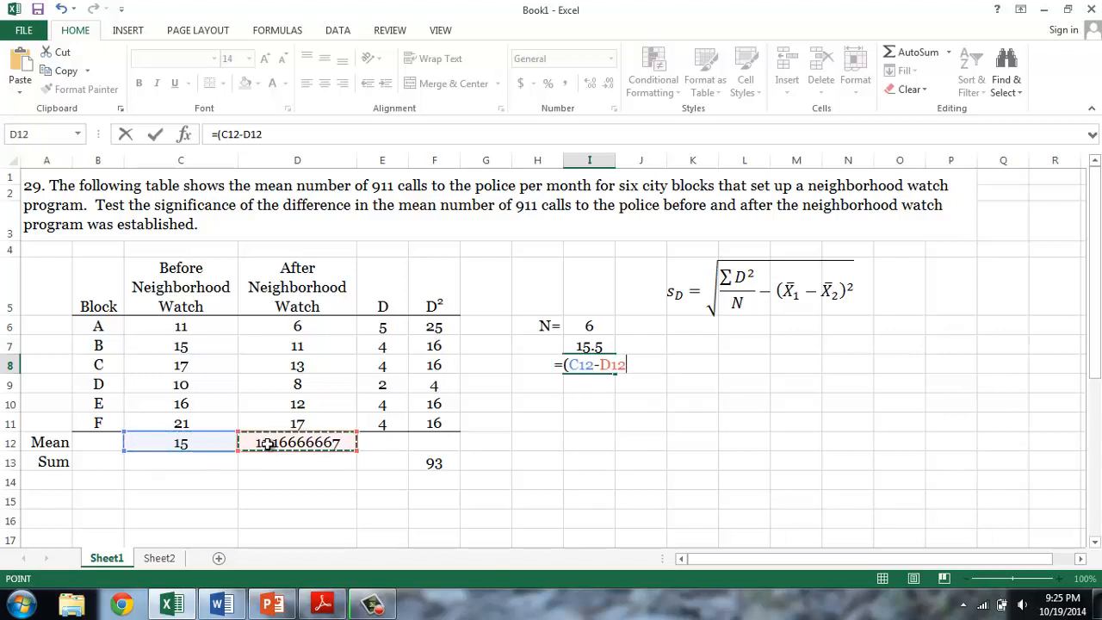
{"action": "type", "text": ")"}
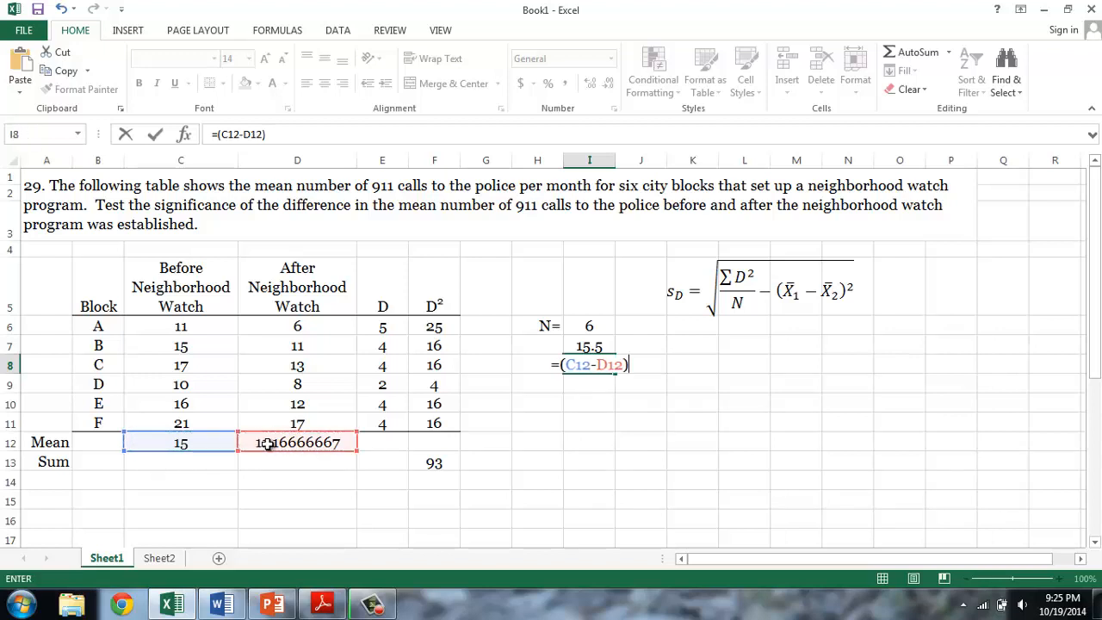
{"action": "type", "text": "^2"}
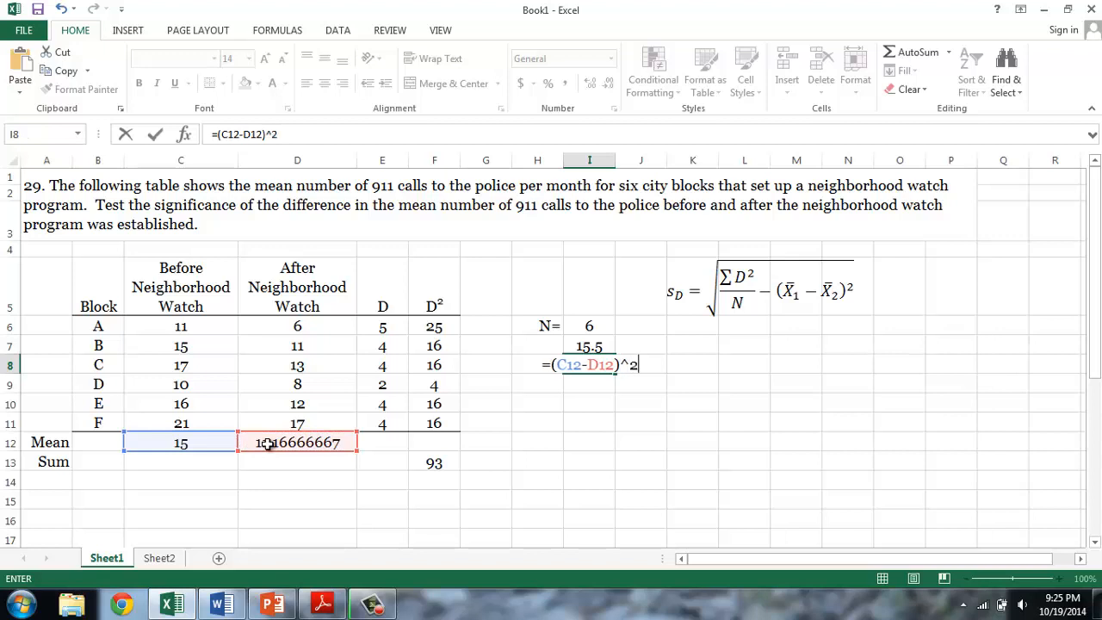
{"action": "key", "text": "Return"}
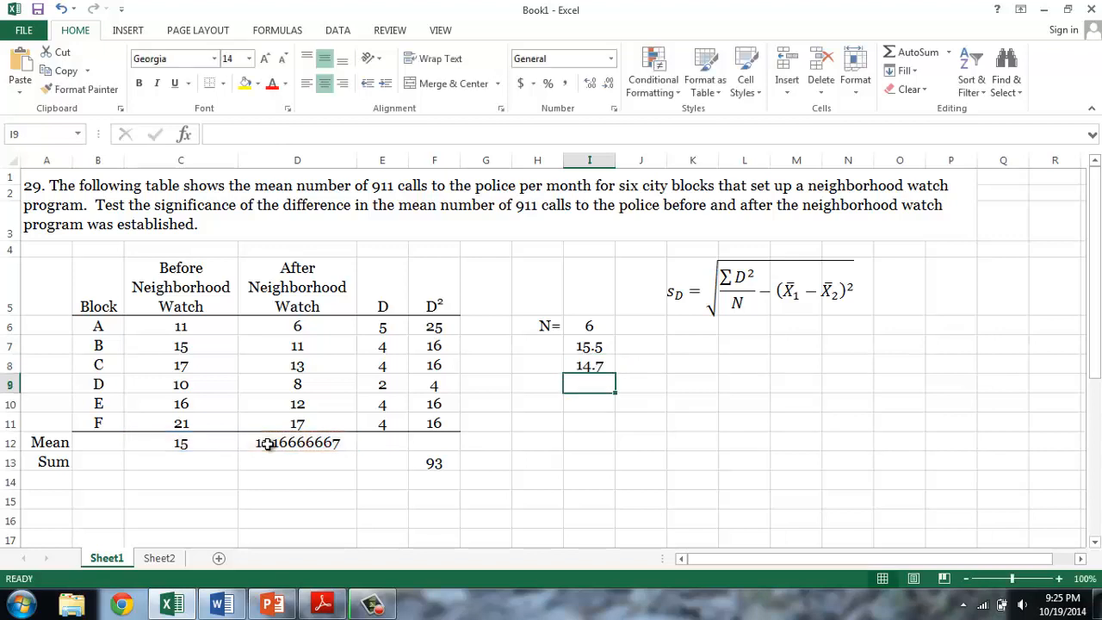
- Label cell H9 "sD=" with a subscript D and calculate the standard deviation in I9 with =SQRT(I7-I8)
{"action": "key", "text": "Left"}
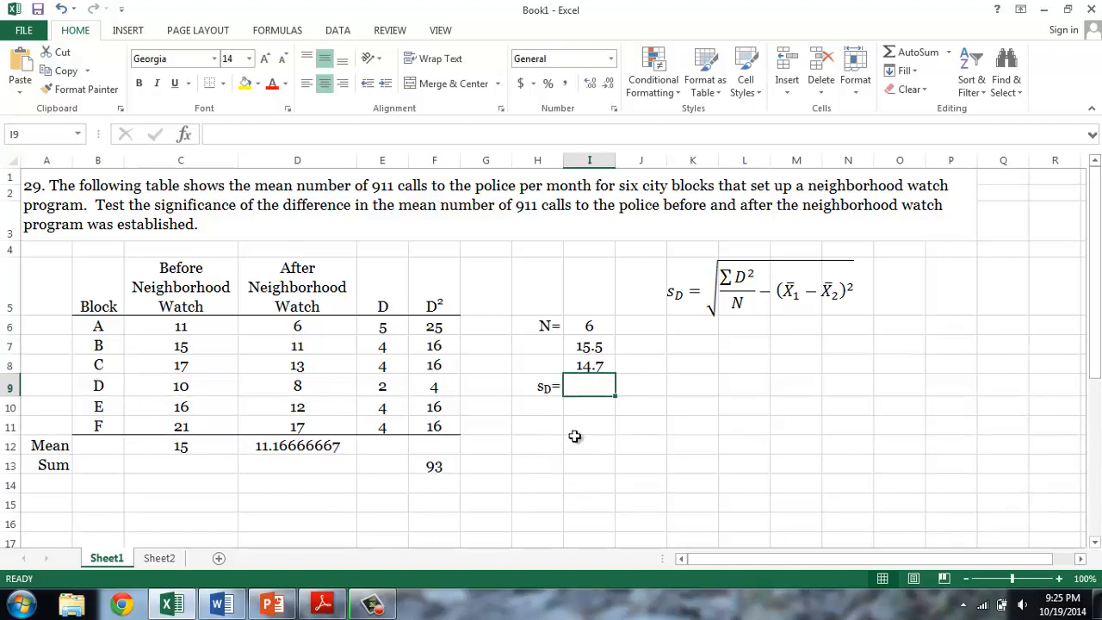
{"action": "type", "text": "="}
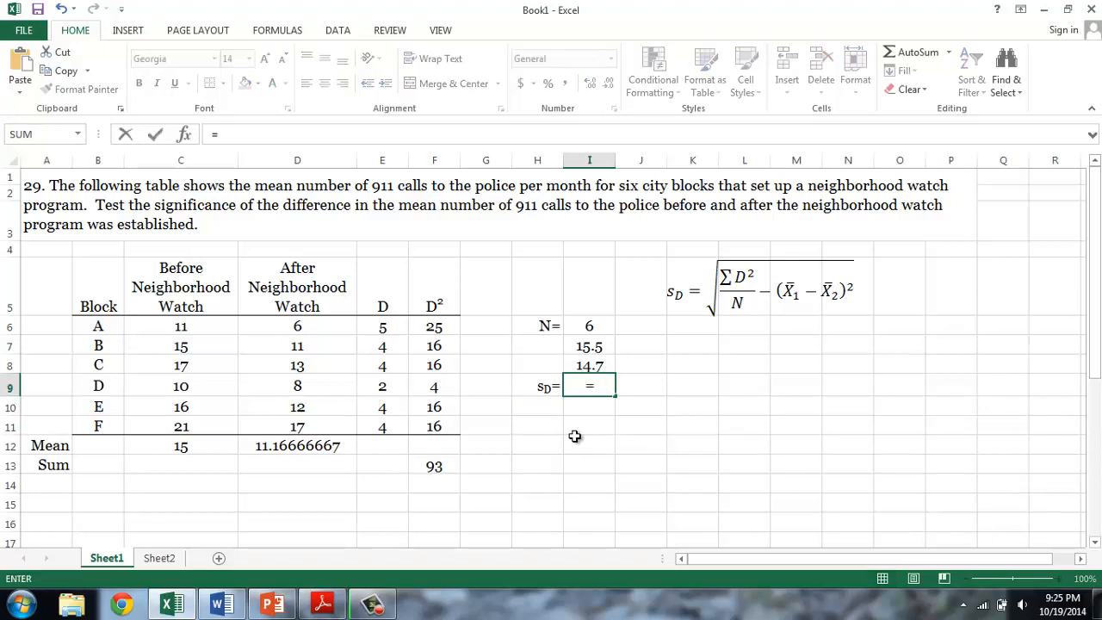
{"action": "type", "text": "sqrt"}
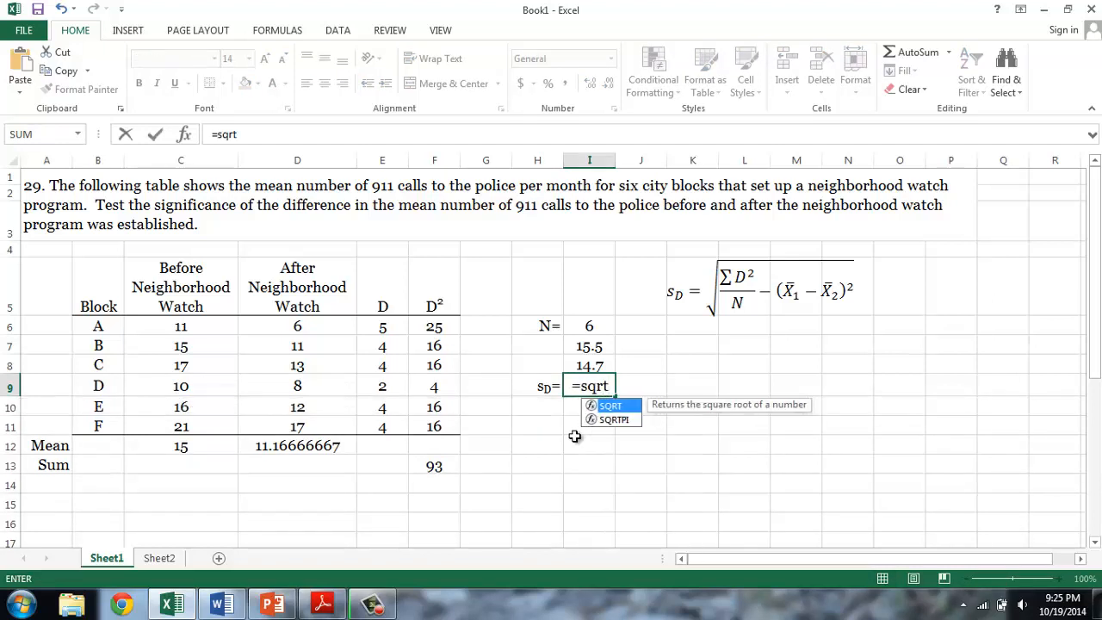
{"action": "type", "text": "("}
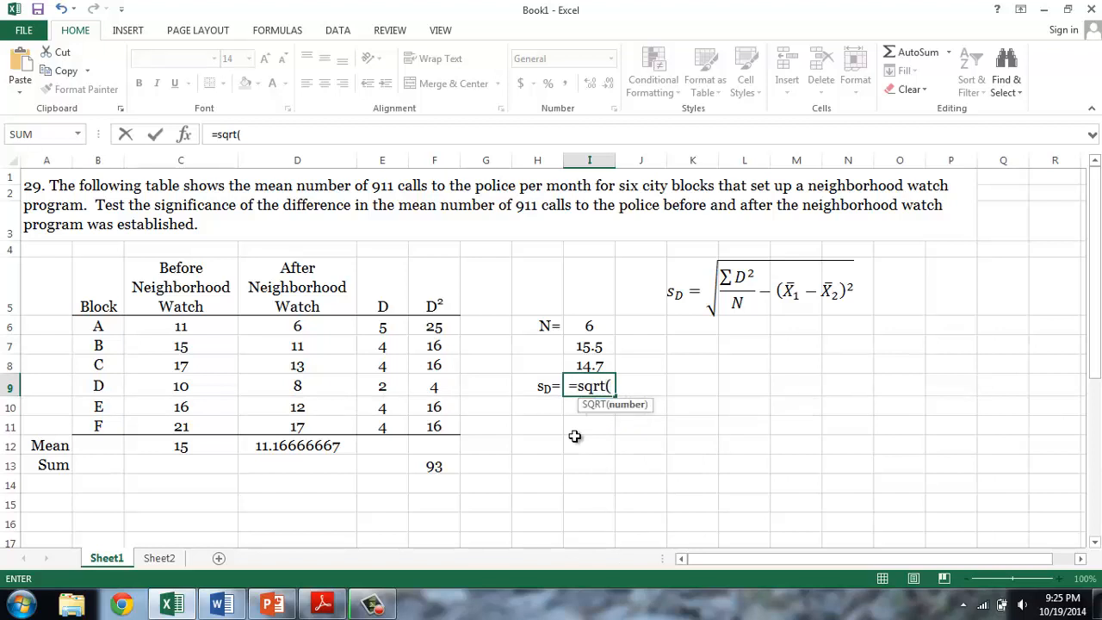
{"action": "left_click", "coordinate": [592, 345]}
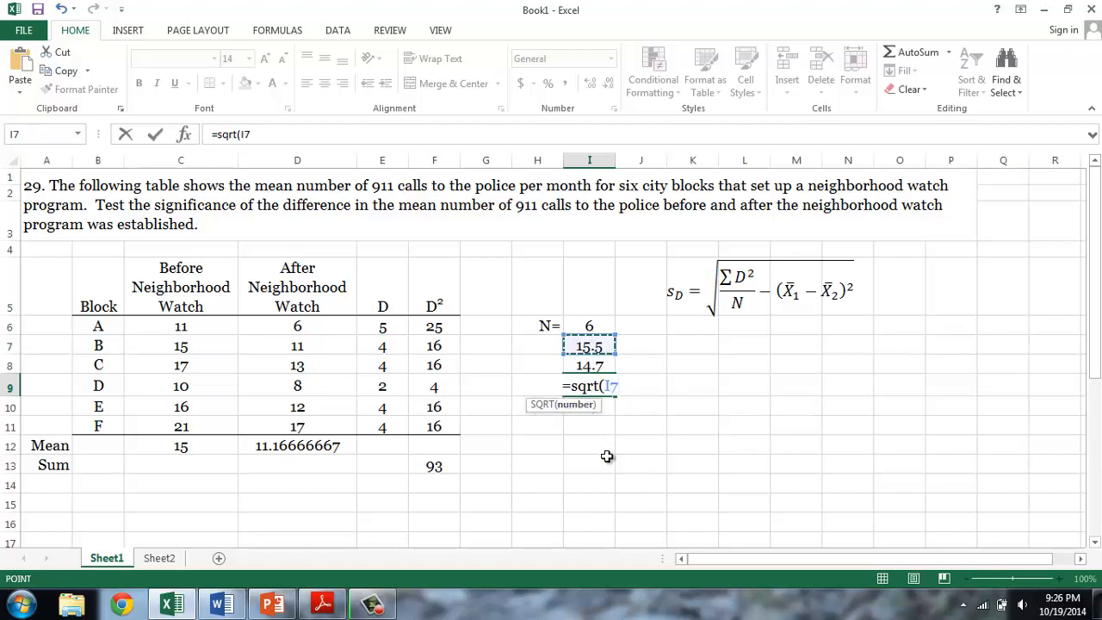
{"action": "type", "text": "-"}
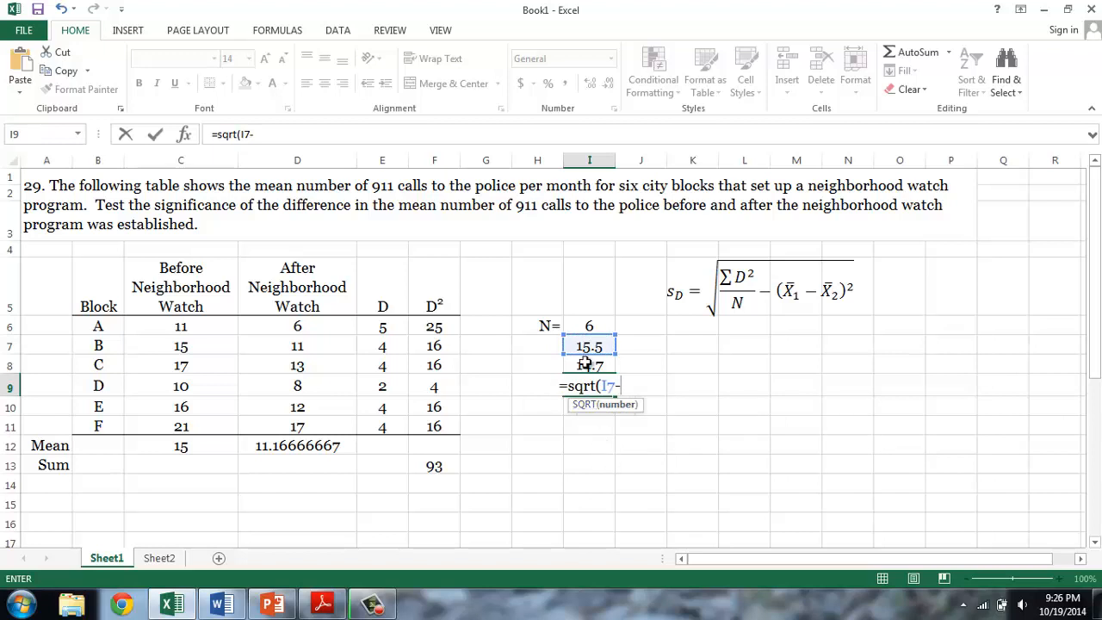
{"action": "left_click", "coordinate": [587, 365]}
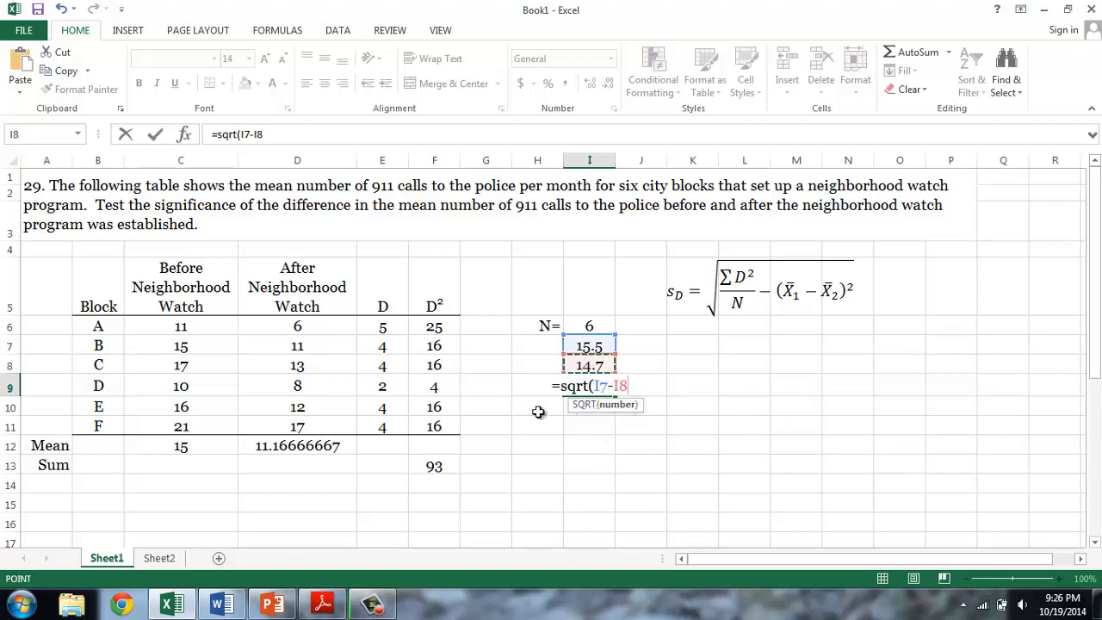
{"action": "type", "text": ")"}
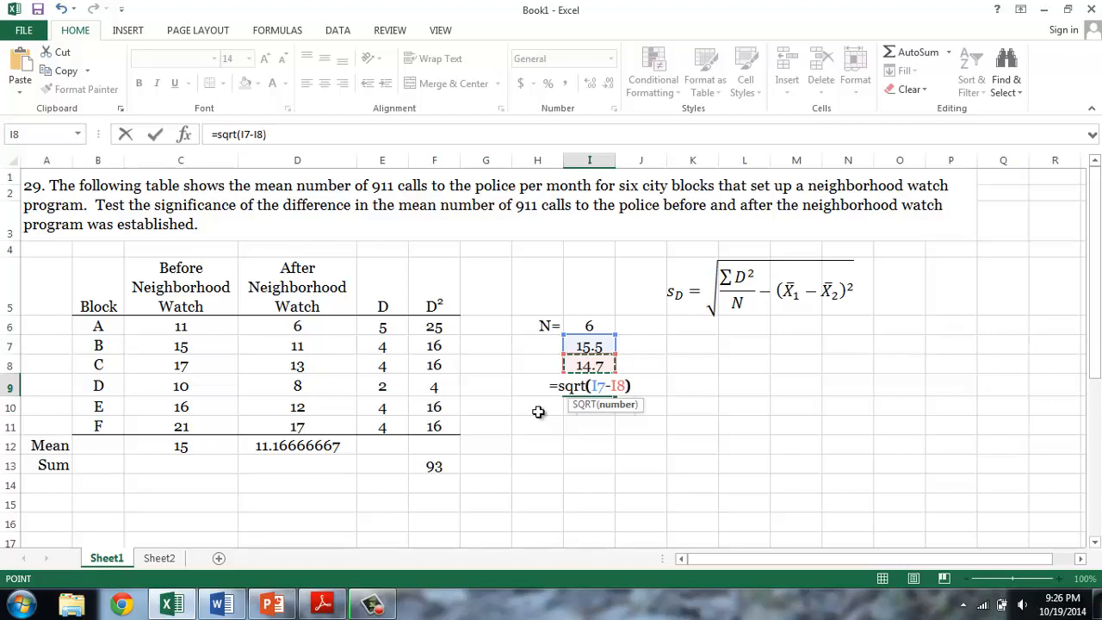
{"action": "key", "text": "Return"}
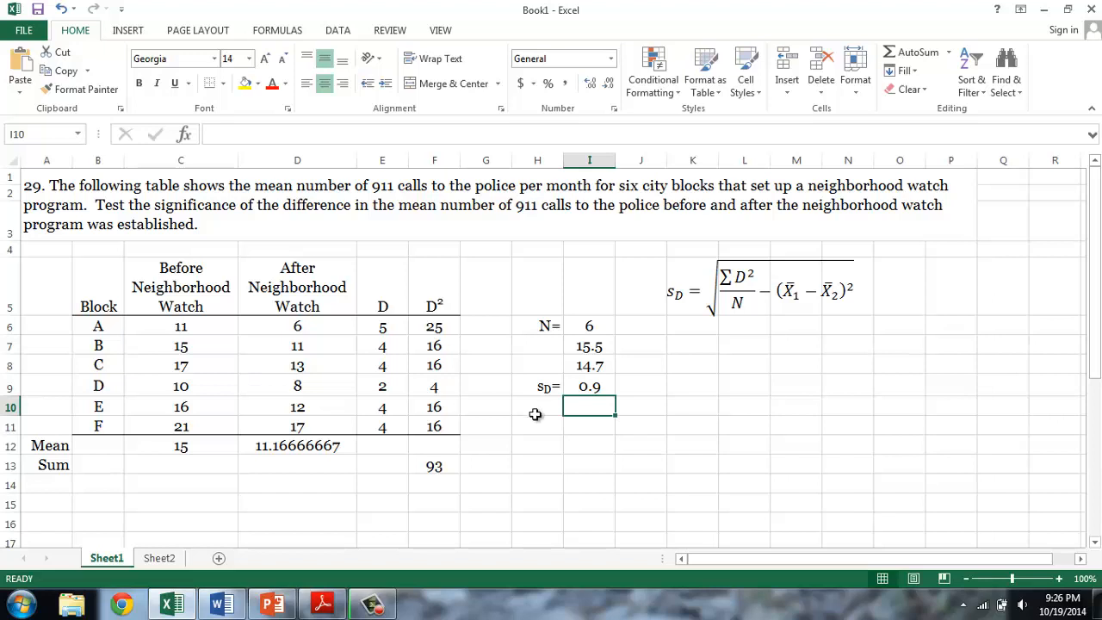
- Consult the standard error formula in the Word document, and in Excel label H10 "SE=" and enter =I9/SQRT(I6-1) in I10
{"action": "left_click", "coordinate": [222, 604]}
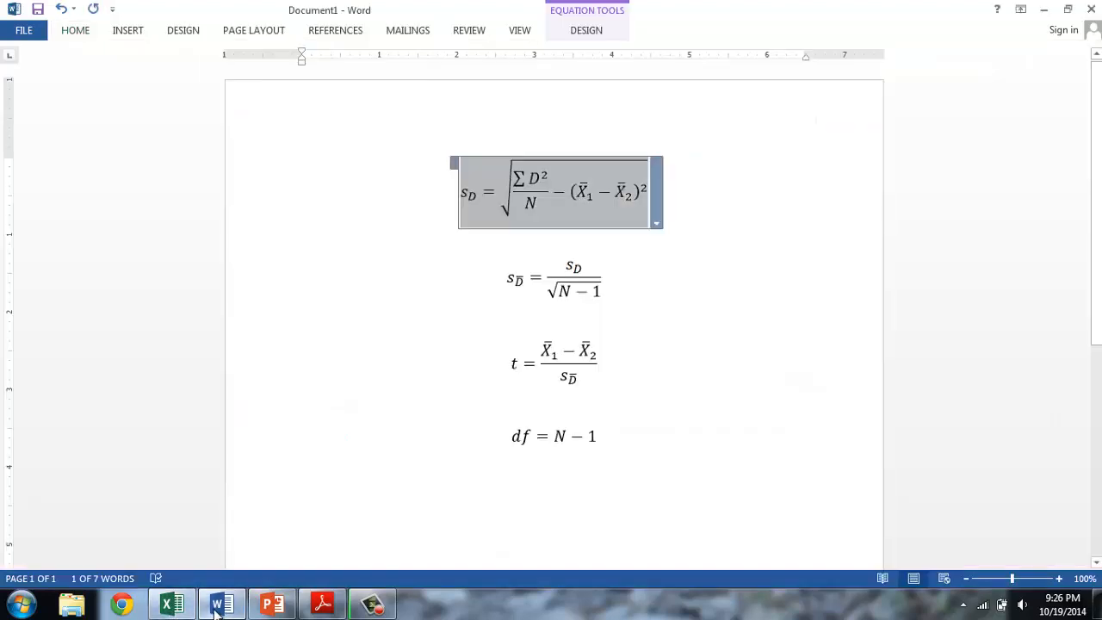
{"action": "left_click", "coordinate": [488, 280]}
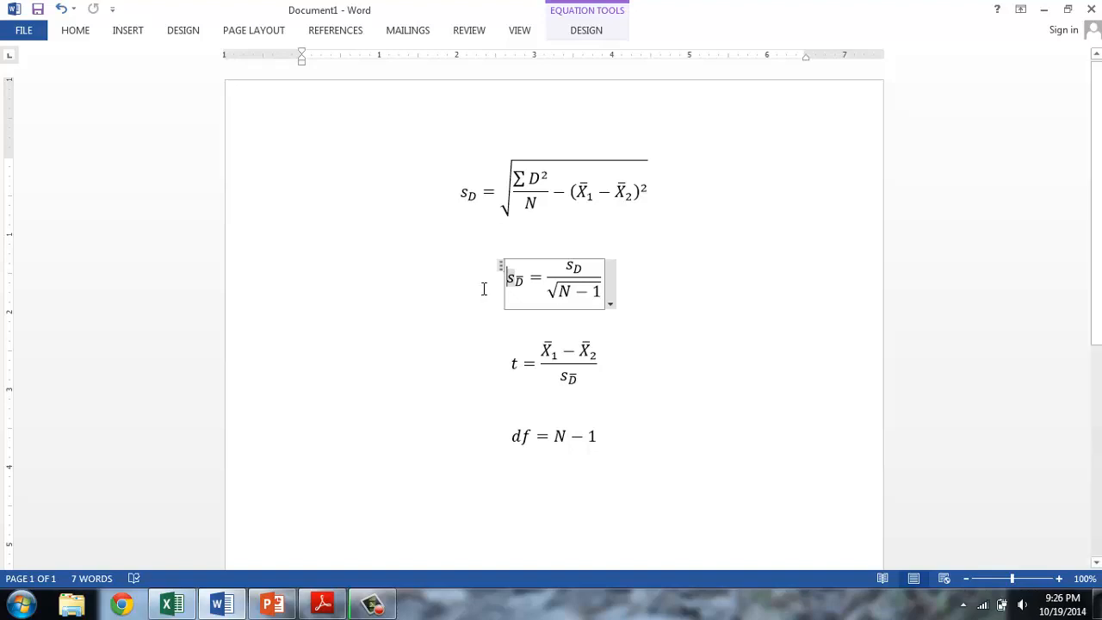
{"action": "left_click", "coordinate": [184, 613]}
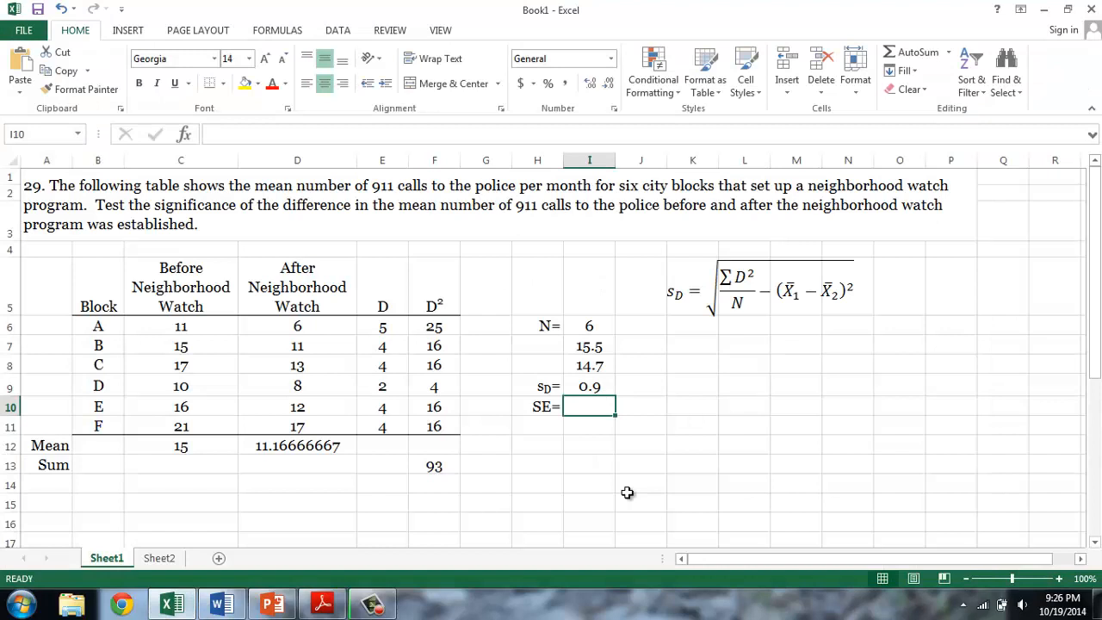
{"action": "type", "text": "="}
{"action": "left_click", "coordinate": [588, 387]}
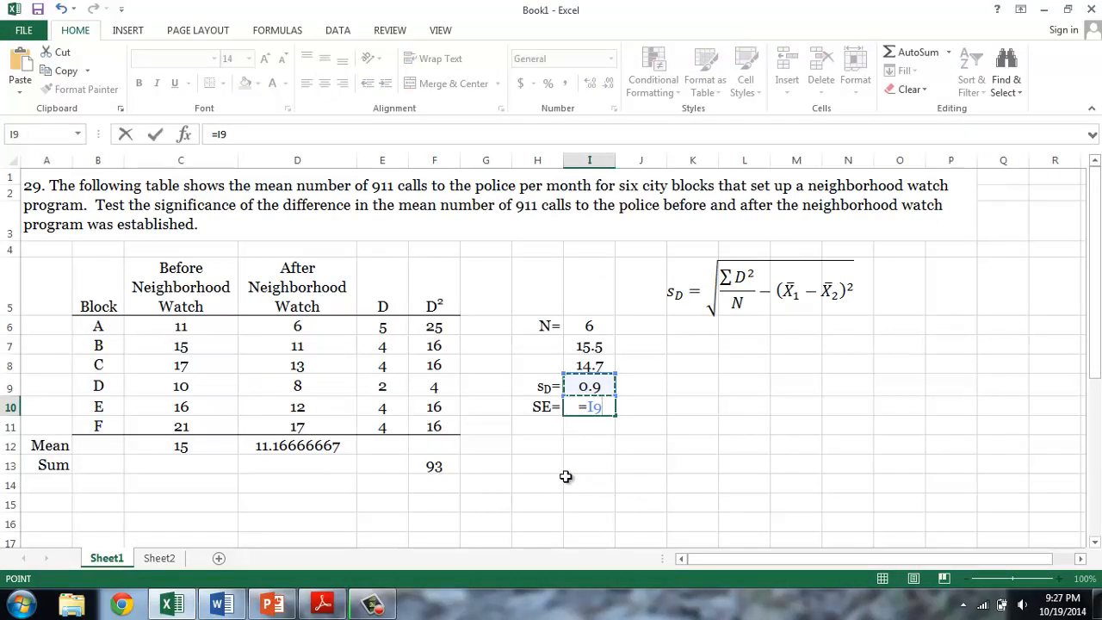
{"action": "type", "text": "/"}
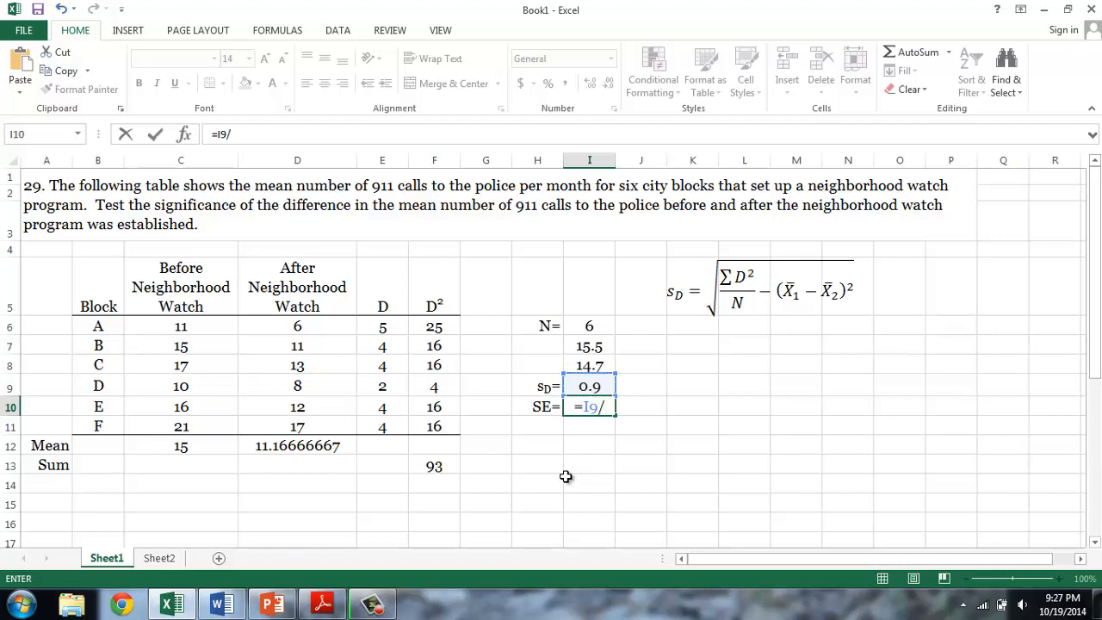
{"action": "type", "text": "sqrt"}
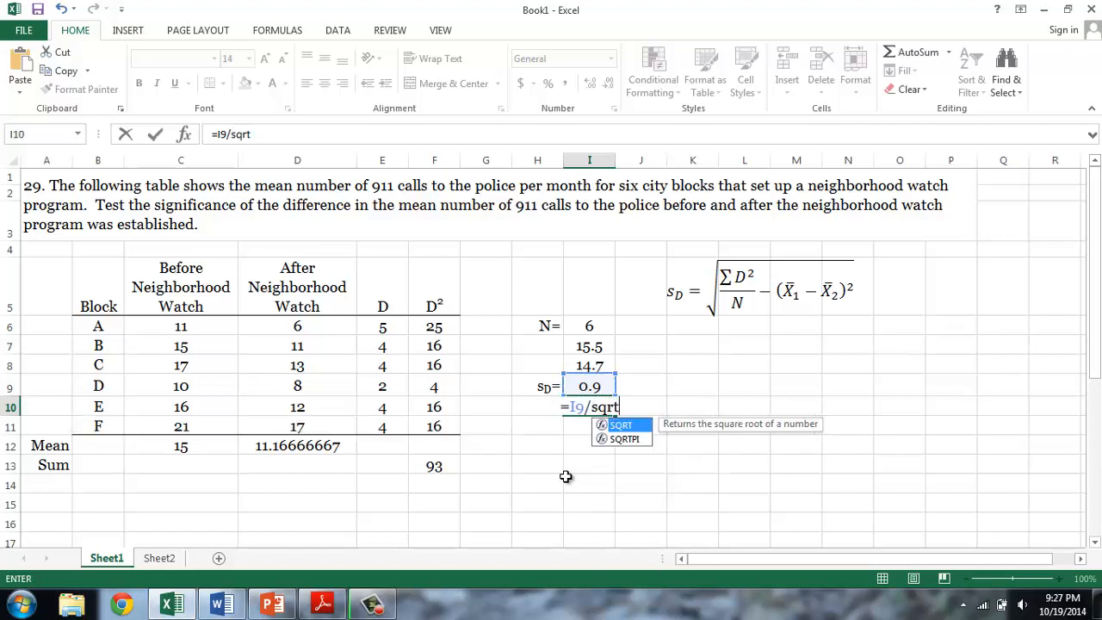
{"action": "type", "text": "("}
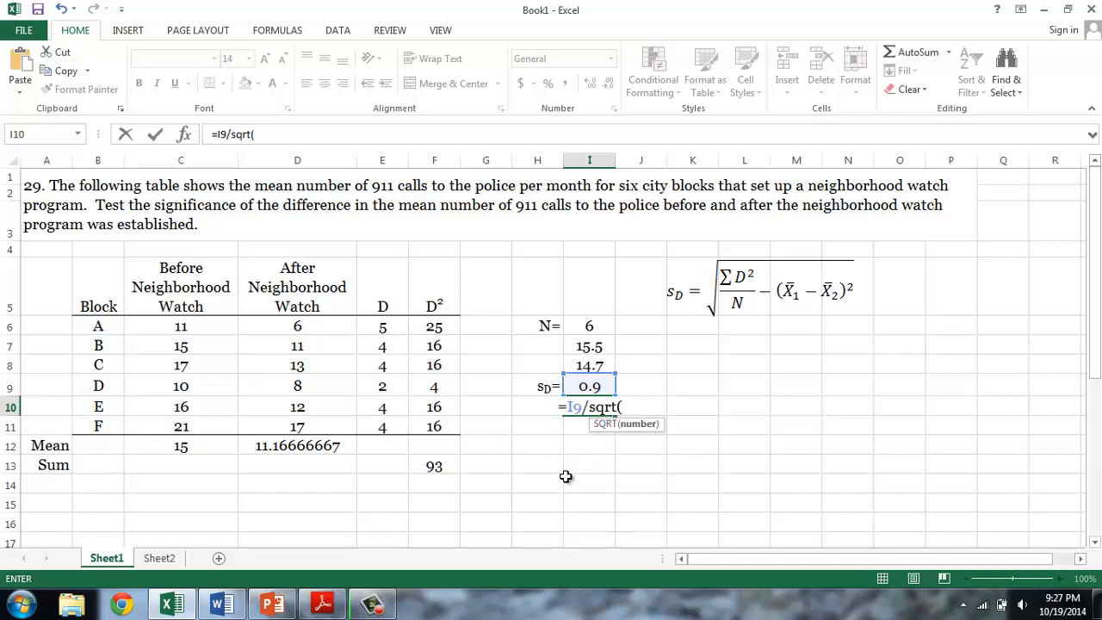
{"action": "left_click", "coordinate": [587, 325]}
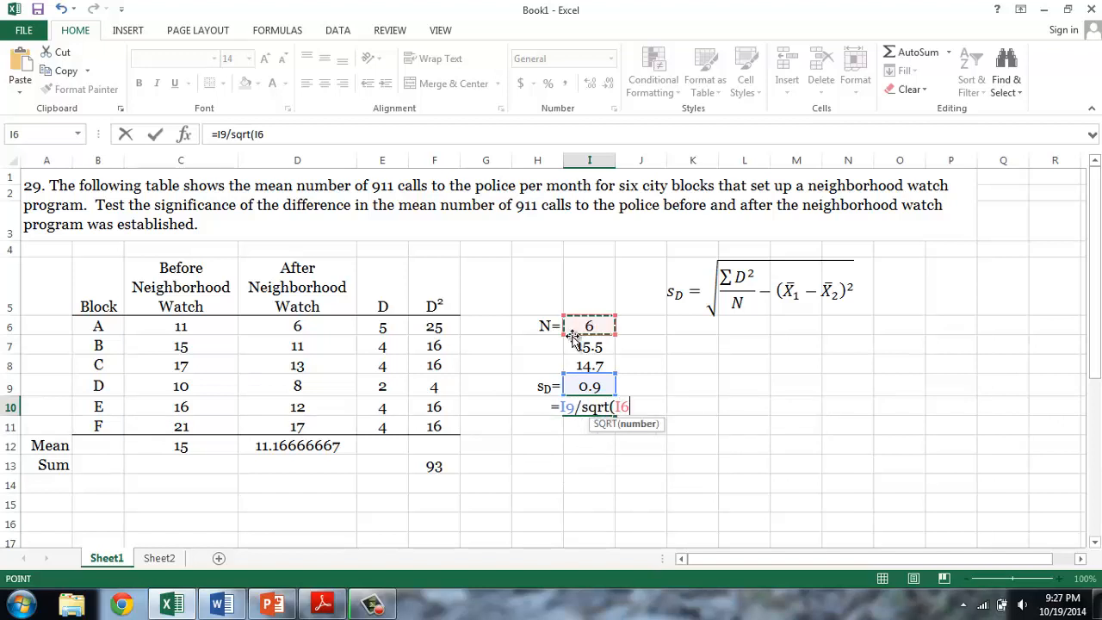
{"action": "type", "text": "-1"}
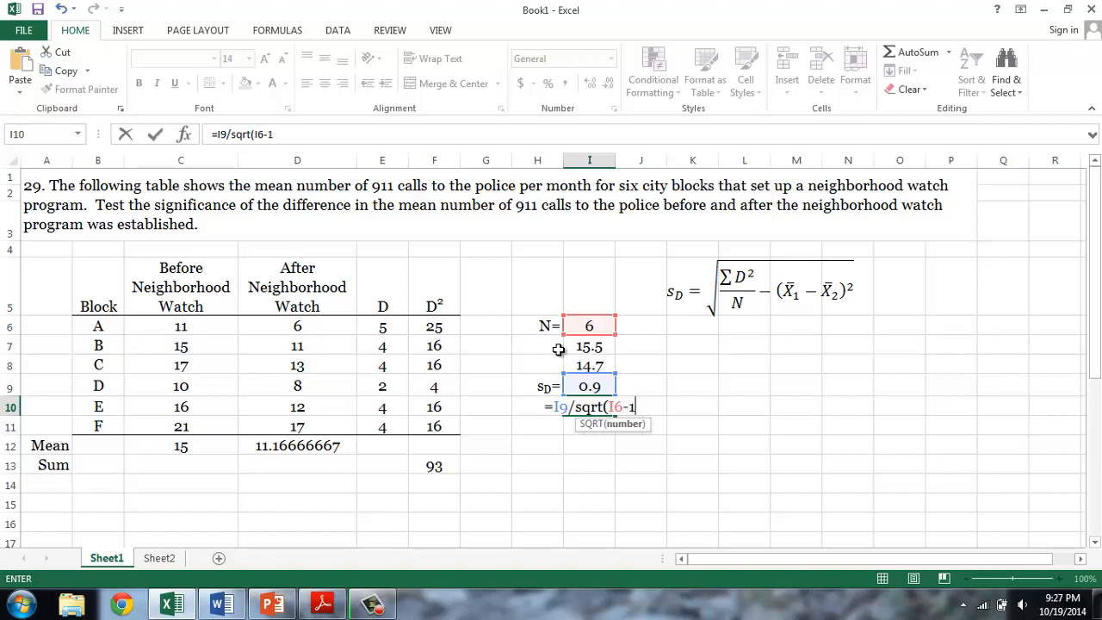
{"action": "type", "text": ")"}
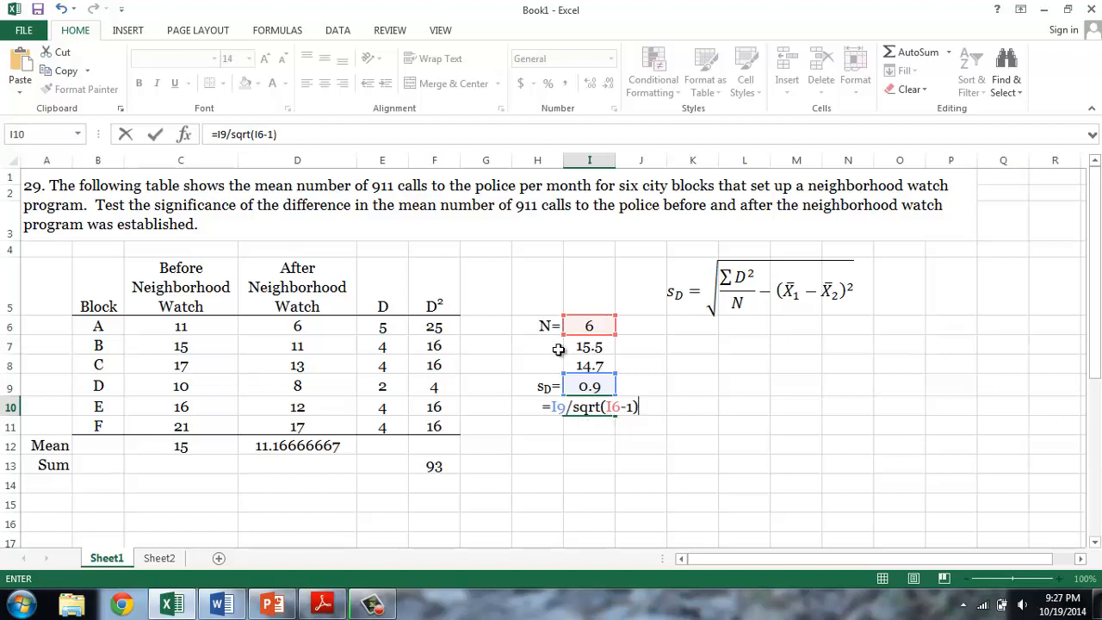
{"action": "key", "text": "Return"}
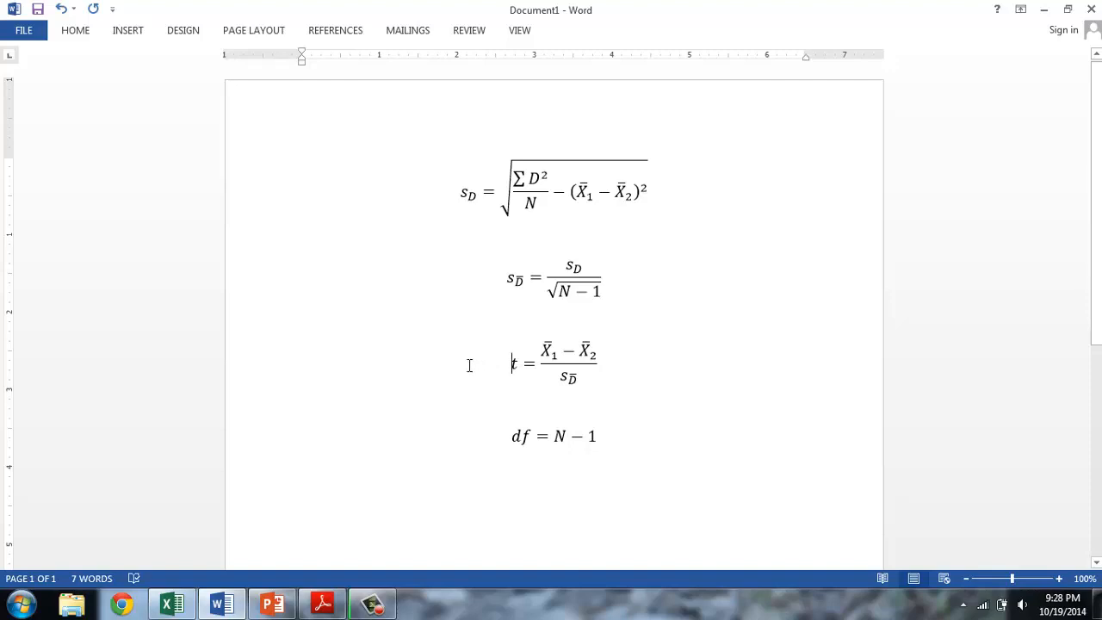
- Back in Excel, label H11 "tcalc=" with subscript calc and calculate the t value in I11 with =(C12-D12)/I10
{"action": "left_click", "coordinate": [182, 611]}
{"action": "type", "text": "=("}
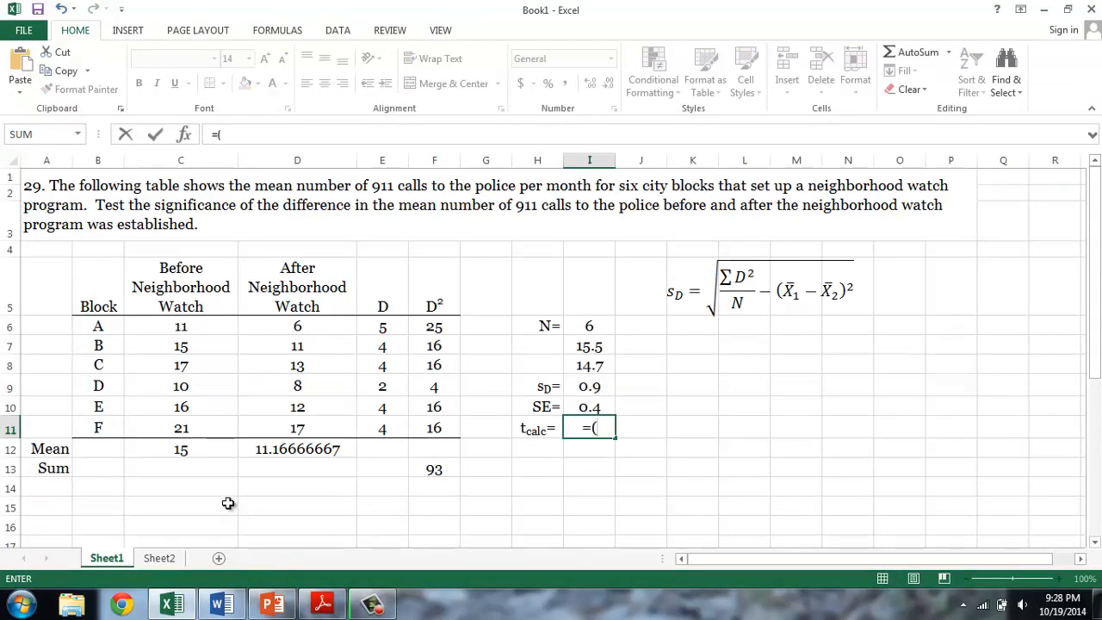
{"action": "left_click", "coordinate": [199, 449]}
{"action": "type", "text": "-"}
{"action": "left_click", "coordinate": [291, 450]}
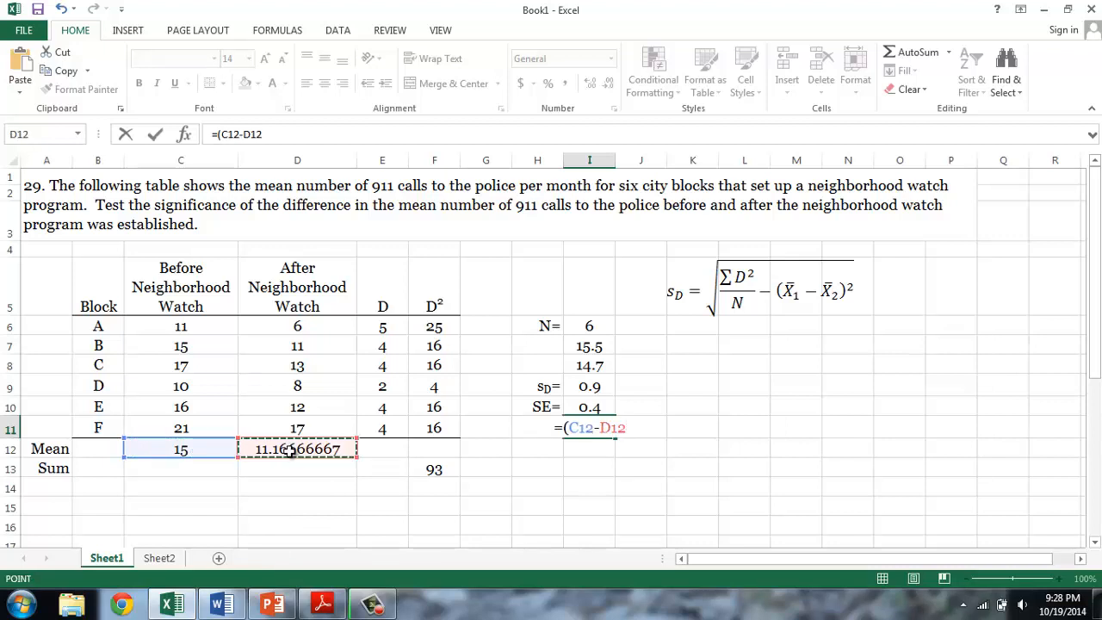
{"action": "type", "text": ")"}
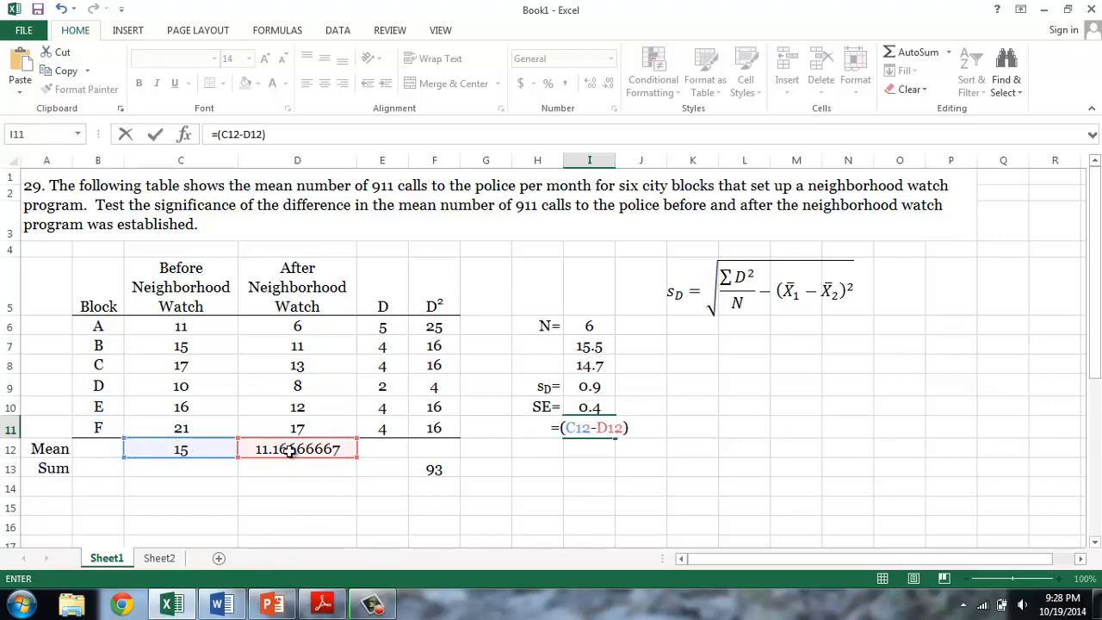
{"action": "type", "text": "/"}
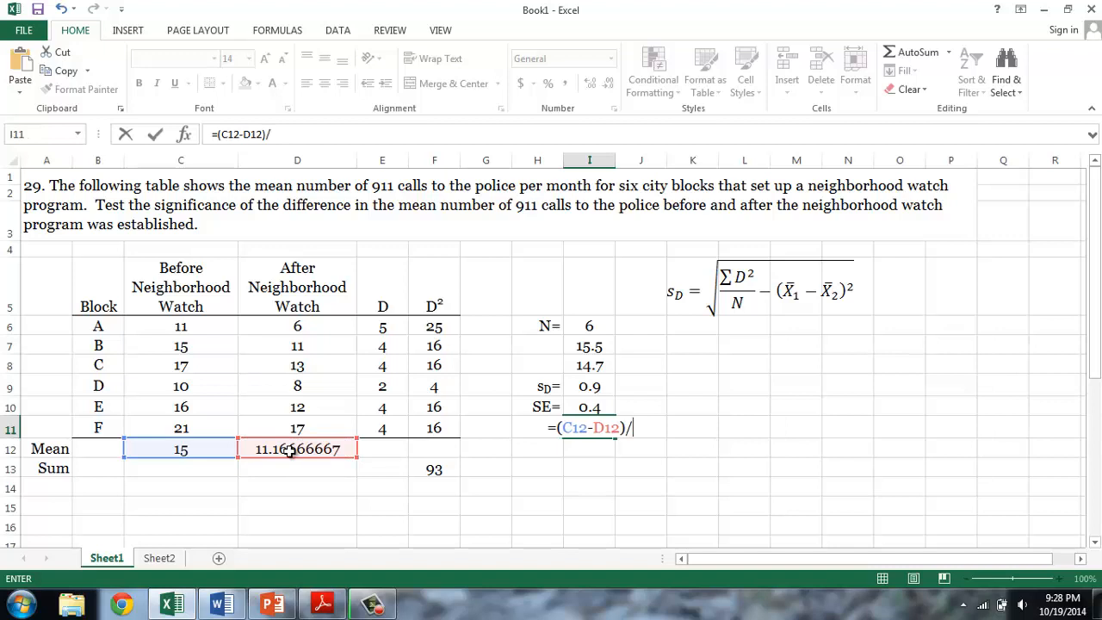
{"action": "left_click", "coordinate": [579, 409]}
{"action": "key", "text": "Return"}
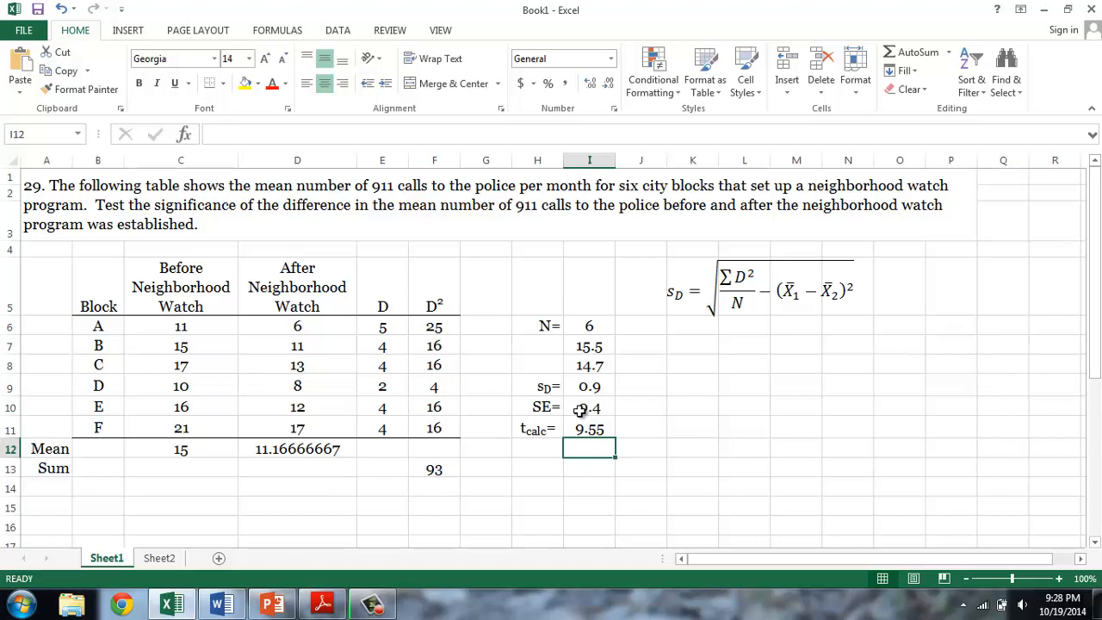
- Consult the degrees-of-freedom formula in the Word document, and in Excel label H12 "df=" and enter =I6-1 in I12
{"action": "left_click", "coordinate": [220, 604]}
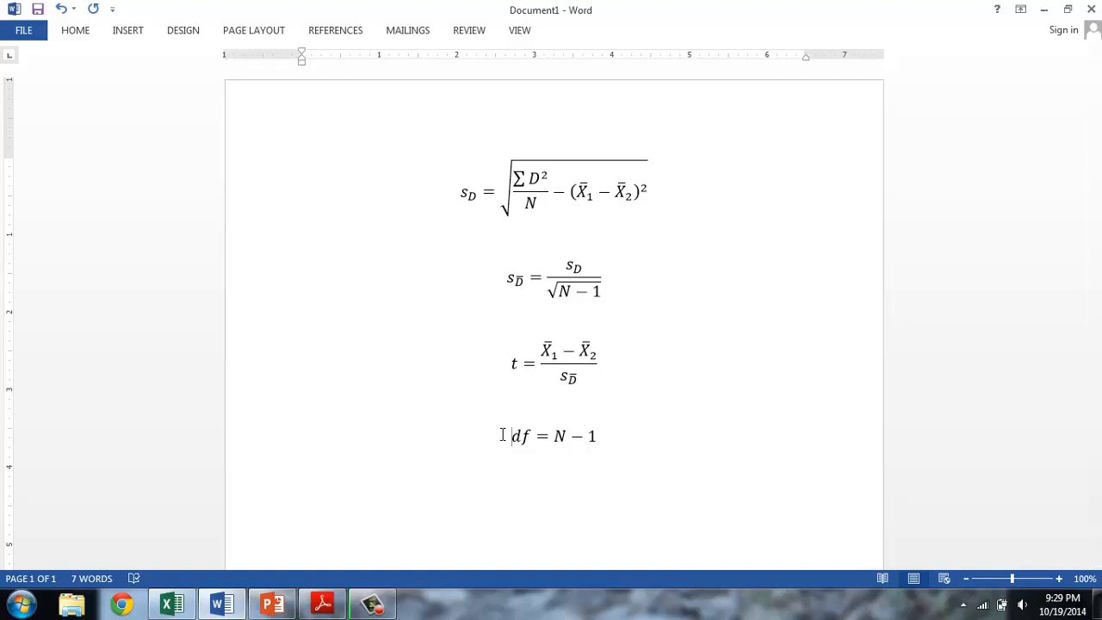
{"action": "key", "text": "alt+Tab"}
{"action": "type", "text": "="}
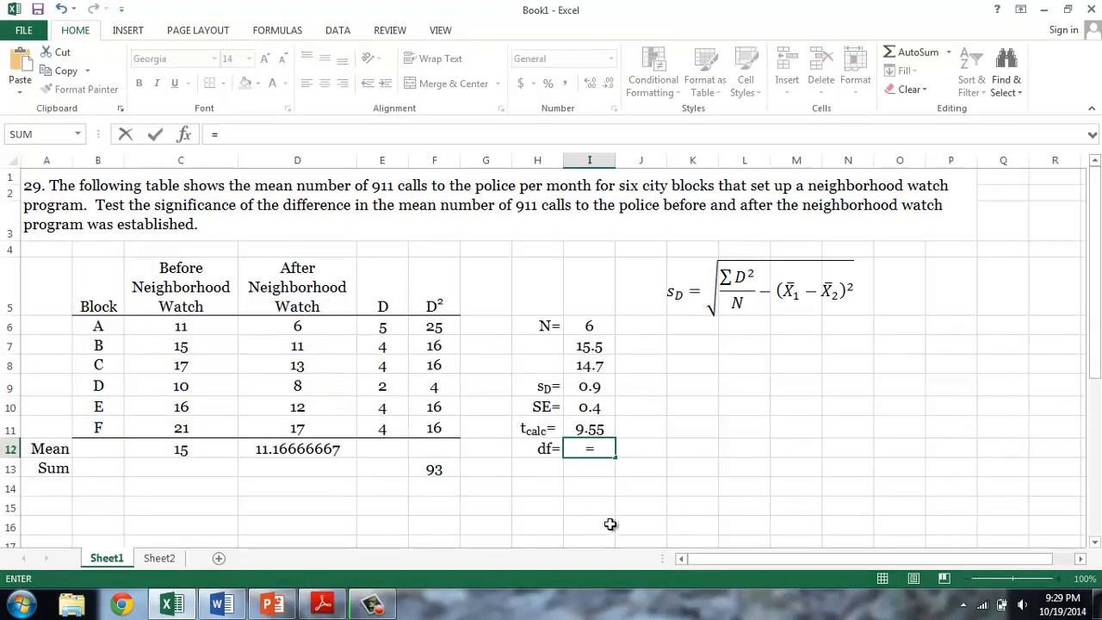
{"action": "left_click", "coordinate": [598, 325]}
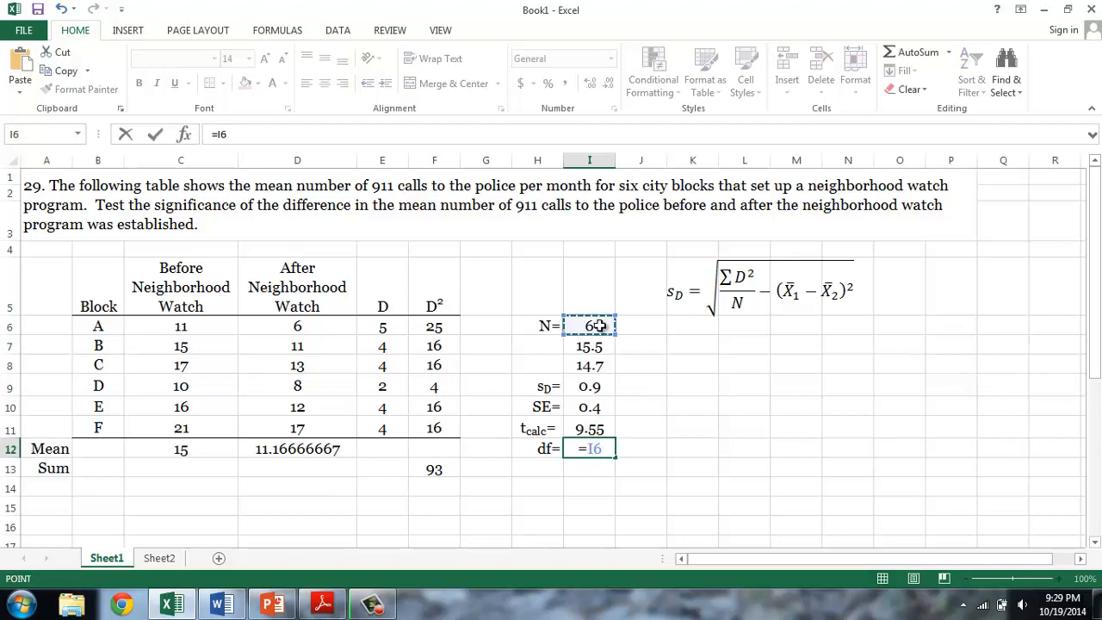
{"action": "type", "text": "-1"}
{"action": "key", "text": "Return"}
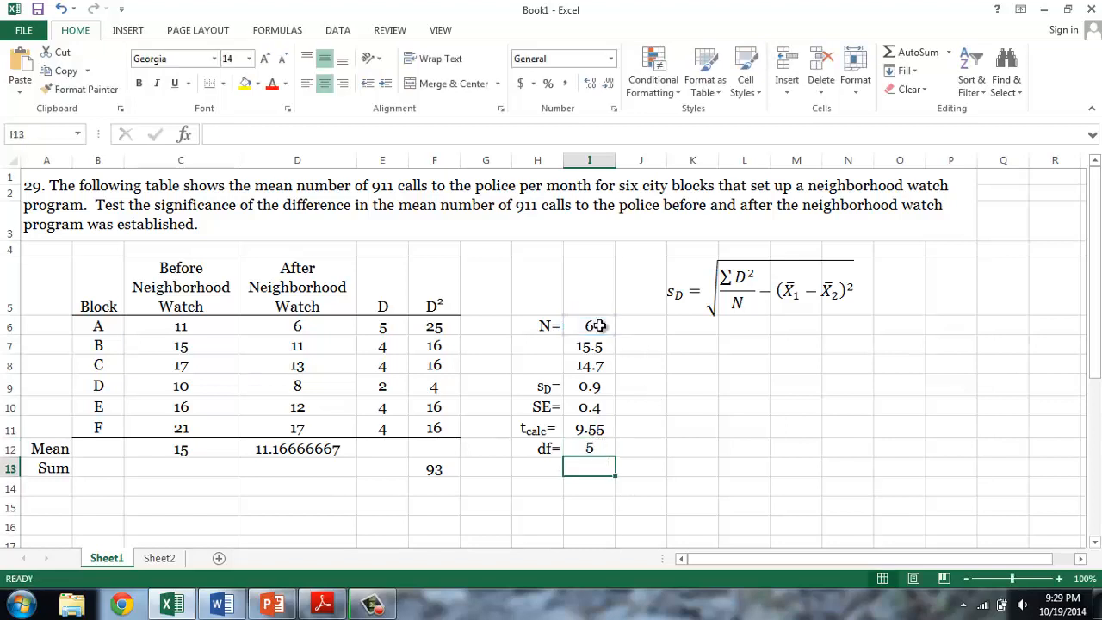
- Look up the critical t for 5 df in the Table B PDF, and in Excel label H13 "tcrit=" with subscript crit and enter 2.57 in I13
{"action": "key", "text": "Left"}
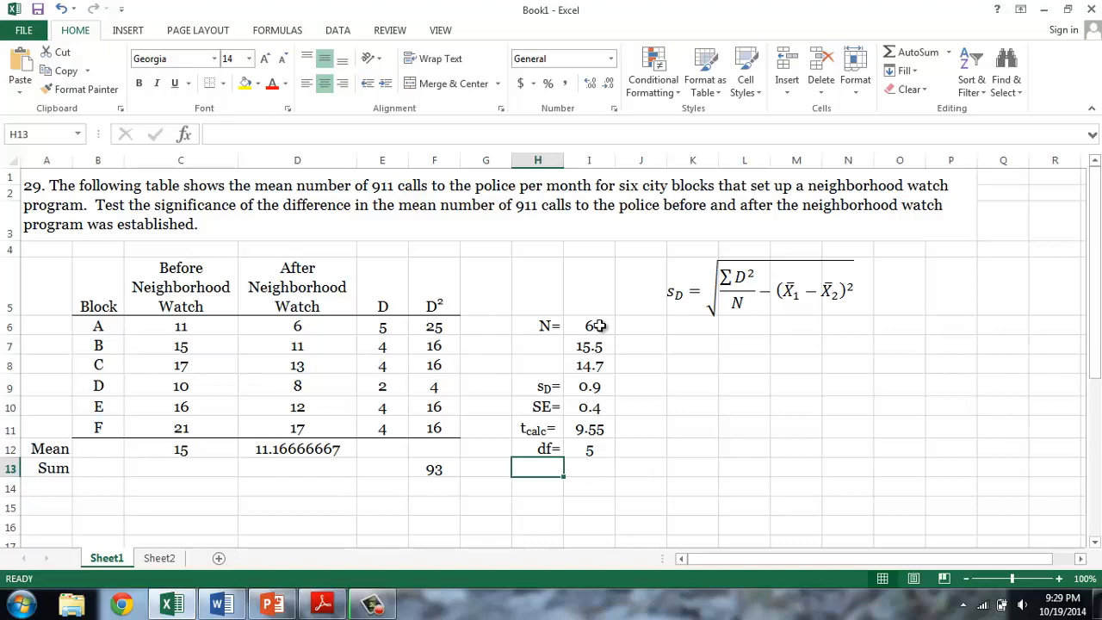
{"action": "left_click", "coordinate": [323, 603]}
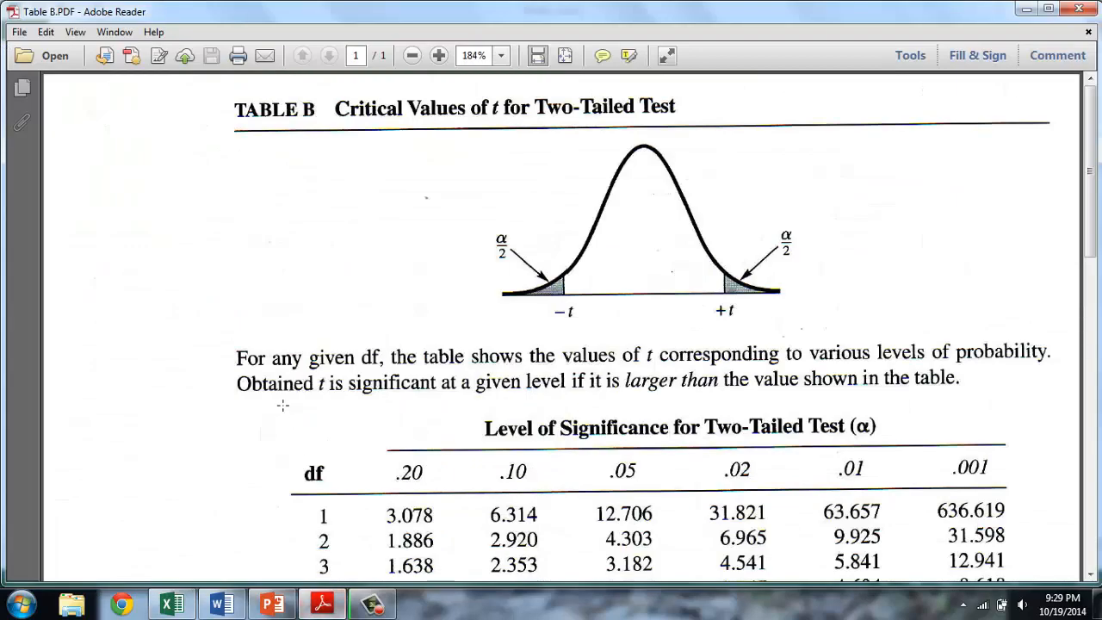
{"action": "scroll", "coordinate": [280, 400], "scroll_direction": "down", "scroll_amount": 2}
{"action": "scroll", "coordinate": [281, 400], "scroll_direction": "down", "scroll_amount": 2}
{"action": "left_click_drag", "start_coordinate": [306, 371], "coordinate": [801, 397]}
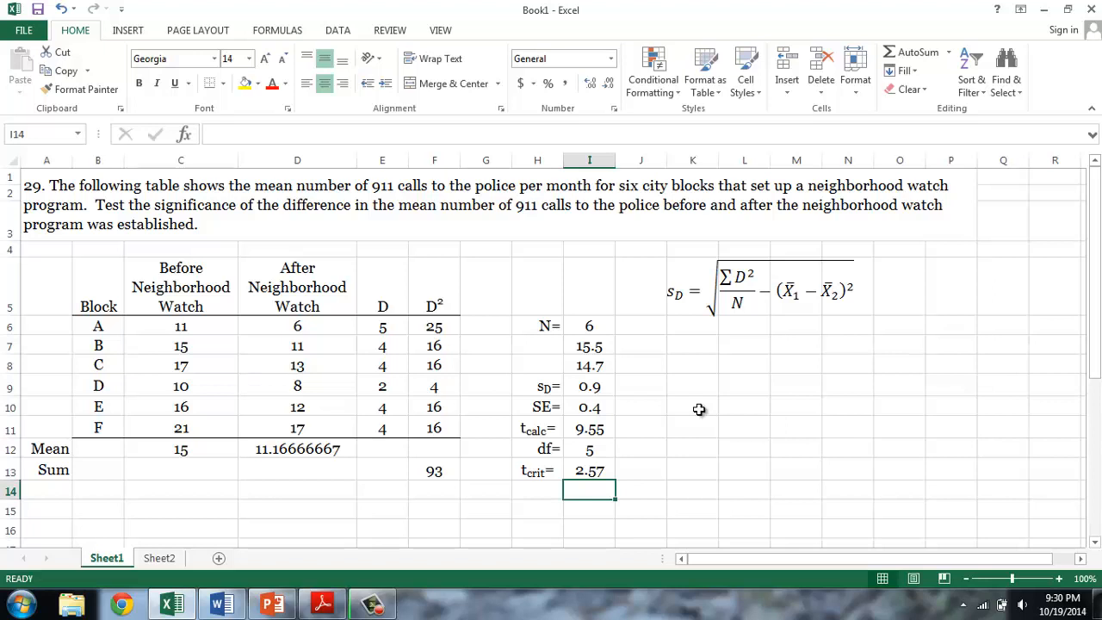
- Back in Excel, enter the decision "Reject" in I14 and select the Before and After means in C12:D12 for comparison
{"action": "type", "text": "Reject"}
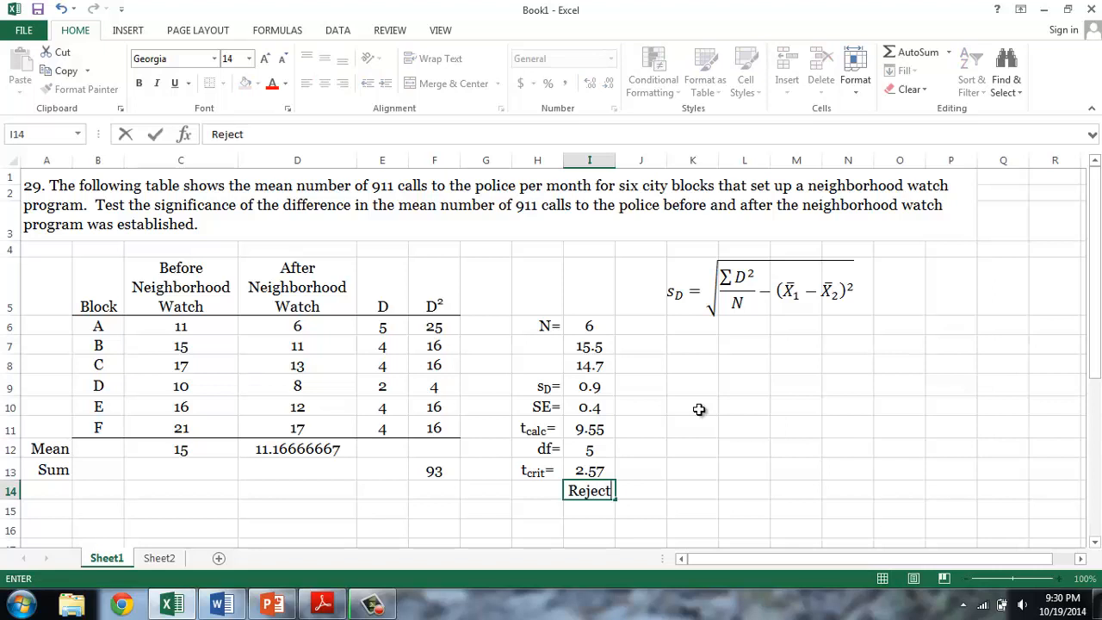
{"action": "key", "text": "Return"}
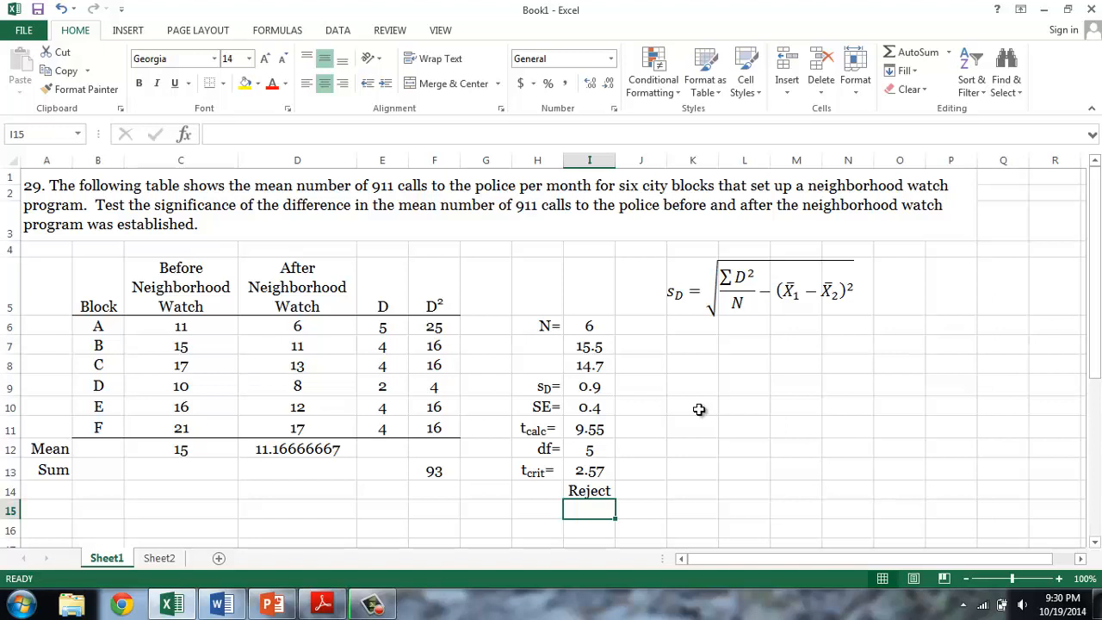
{"action": "left_click_drag", "start_coordinate": [213, 447], "coordinate": [272, 447]}
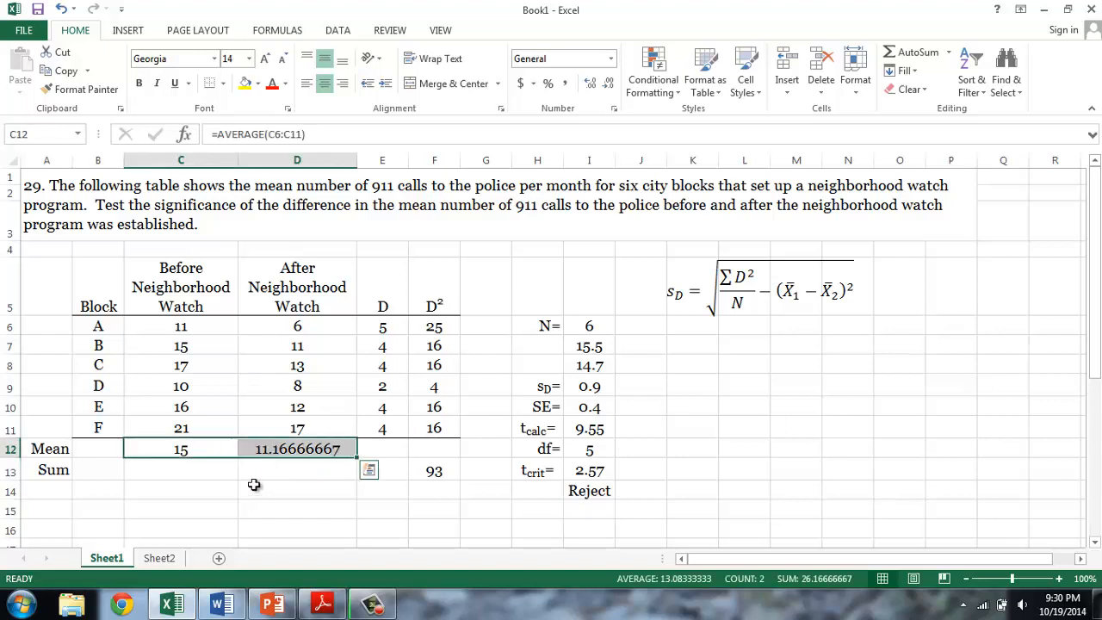
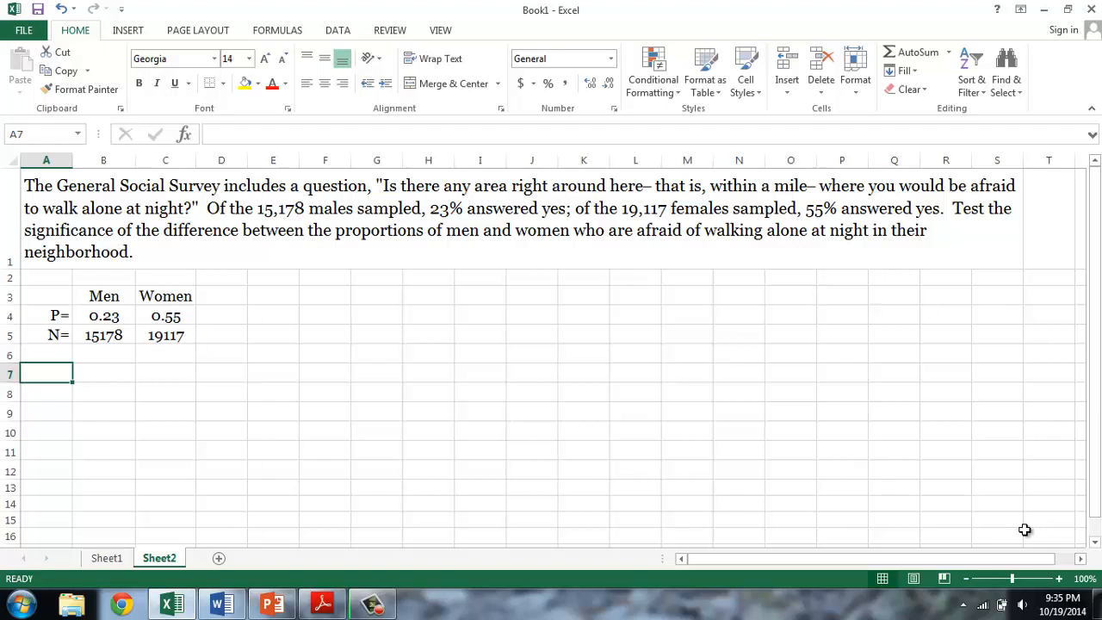
- Review the sample sizes in row 5 and the proportions in row 4 for men and women
{"action": "left_click_drag", "start_coordinate": [52, 335], "coordinate": [169, 335]}
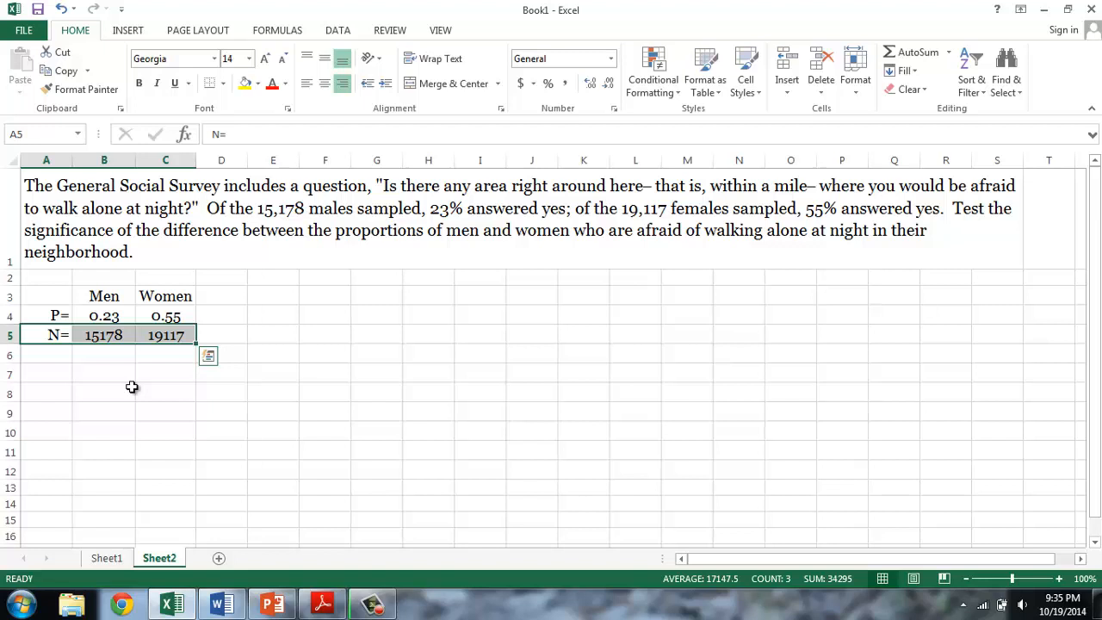
{"action": "left_click_drag", "start_coordinate": [54, 316], "coordinate": [165, 315]}
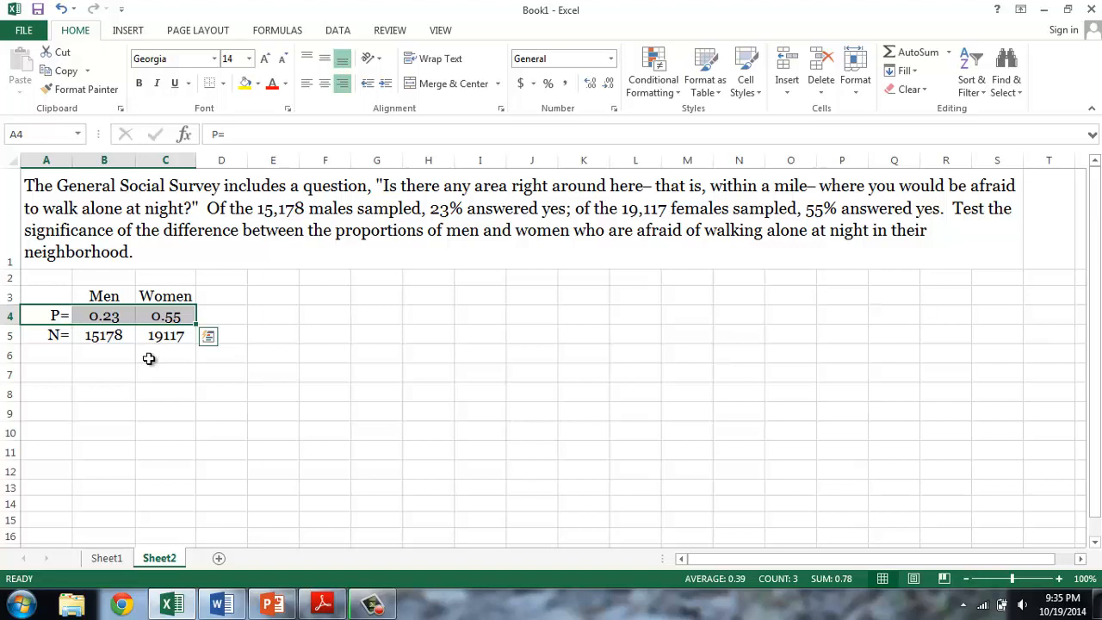
{"action": "left_click", "coordinate": [133, 360]}
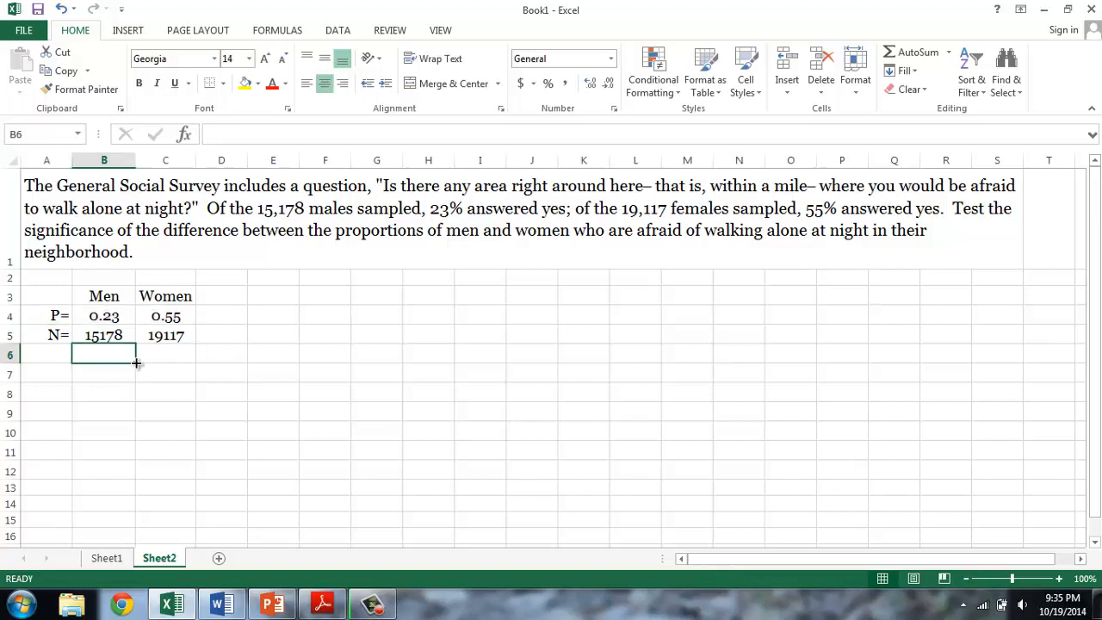
- Switch to the Word document and copy the pooled proportion equation P* into the Excel sheet beside the data
{"action": "left_click", "coordinate": [221, 605]}
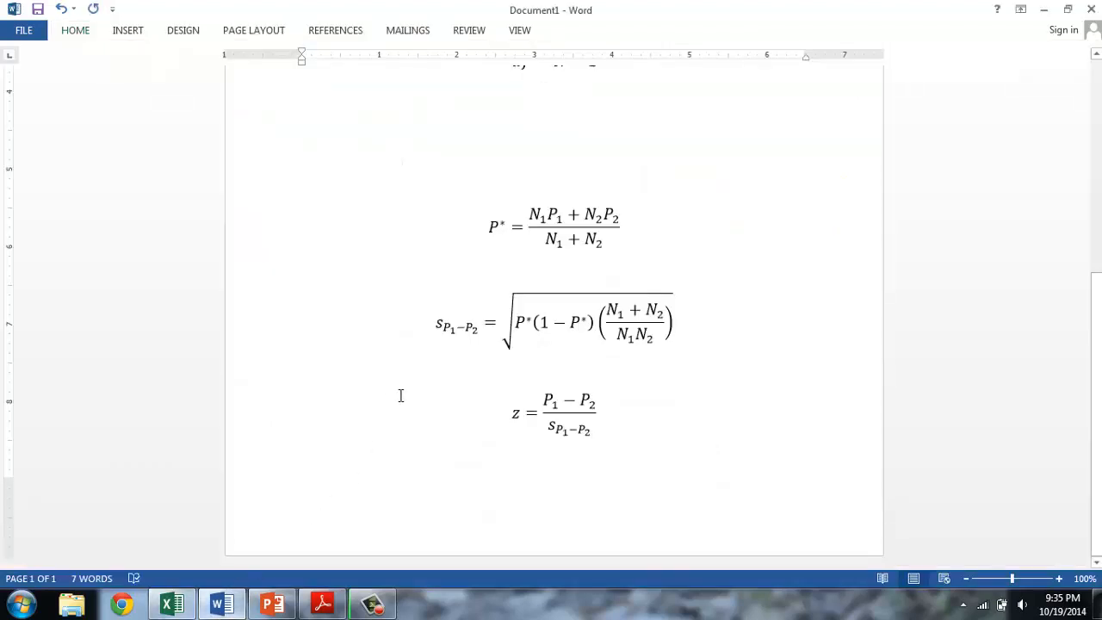
{"action": "left_click_drag", "start_coordinate": [492, 255], "coordinate": [396, 272]}
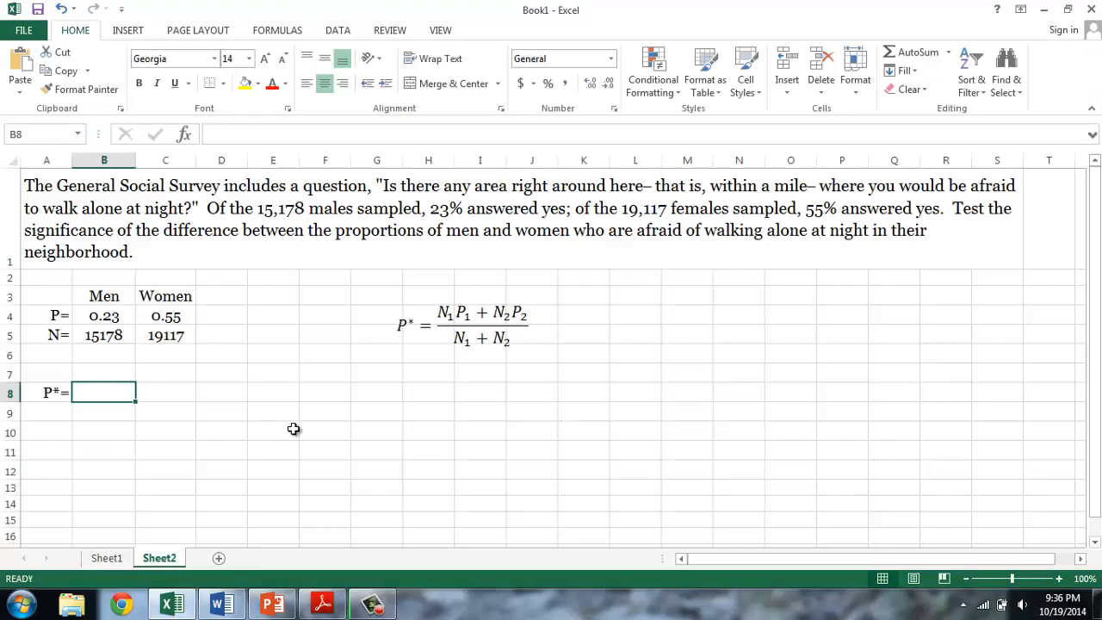
- Back in Excel, label A8 "P*=" and begin the formula in B8 with the numerator =(B5*B4+C5*C4)
{"action": "type", "text": "=("}
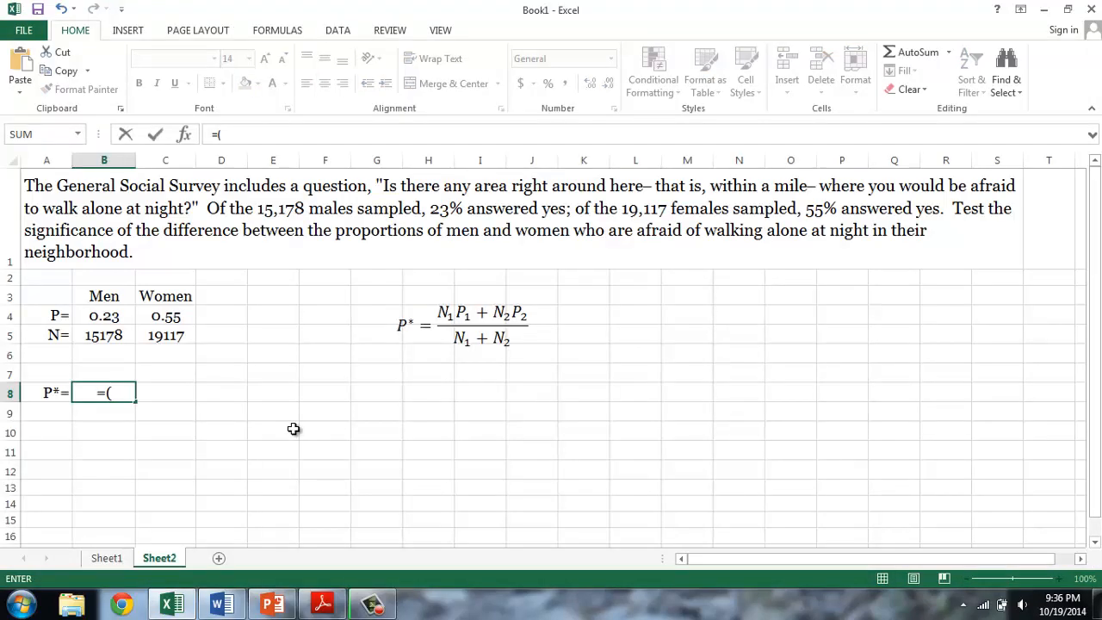
{"action": "left_click", "coordinate": [102, 338]}
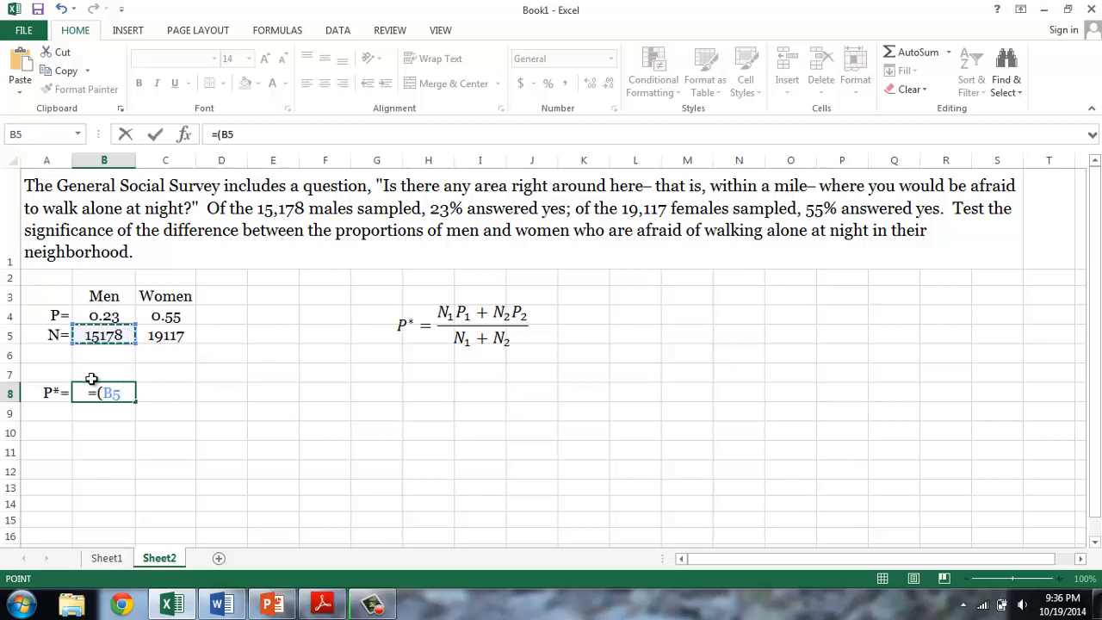
{"action": "type", "text": "*"}
{"action": "left_click", "coordinate": [100, 316]}
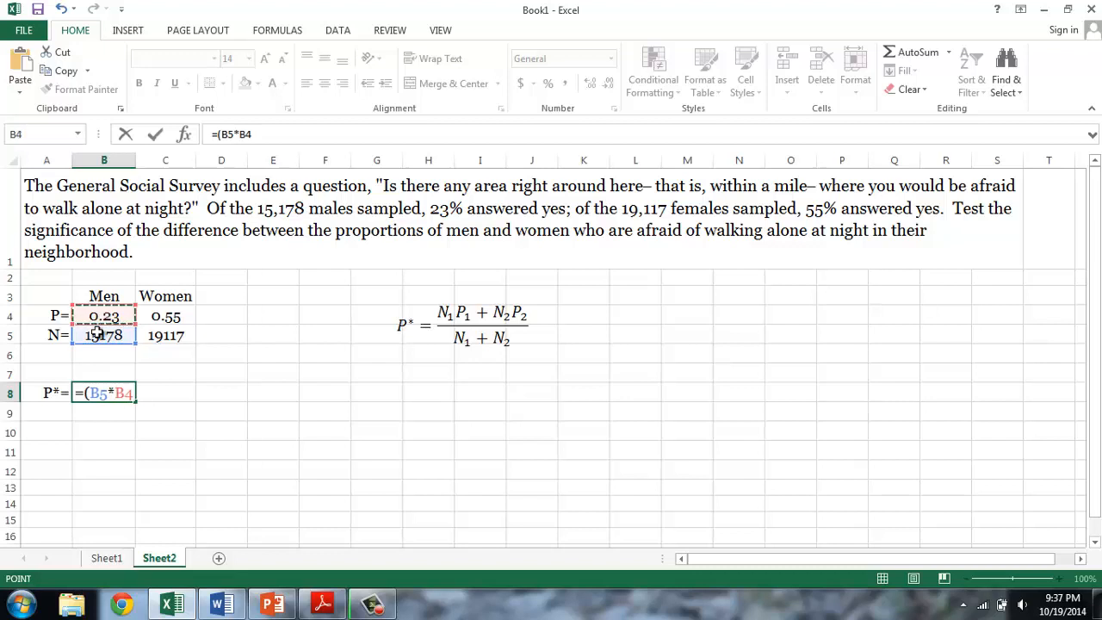
{"action": "type", "text": "+"}
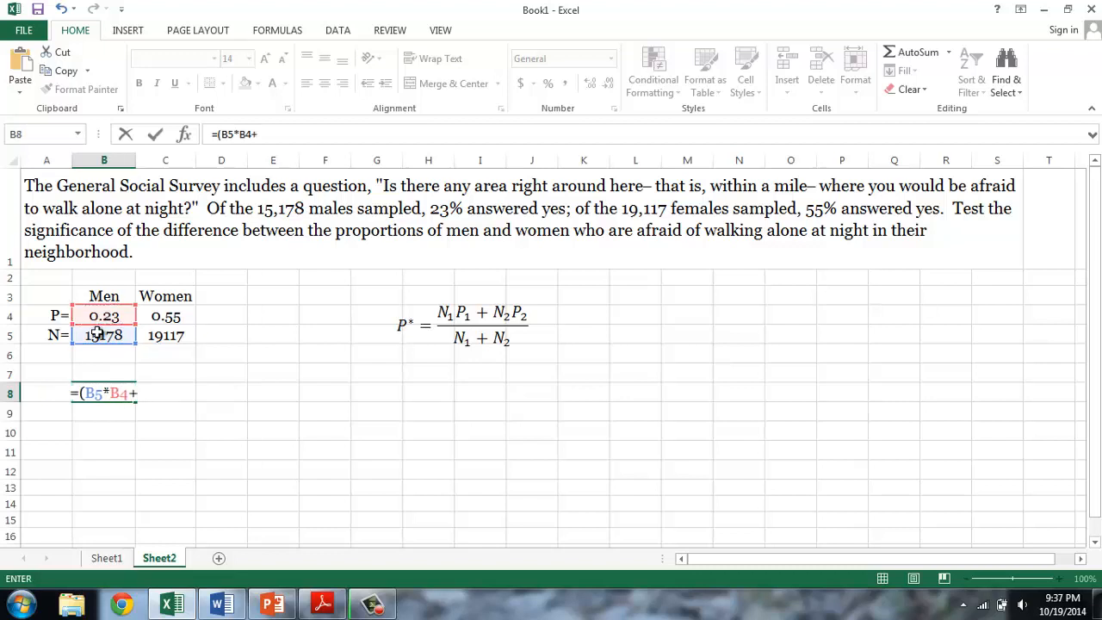
{"action": "left_click", "coordinate": [175, 334]}
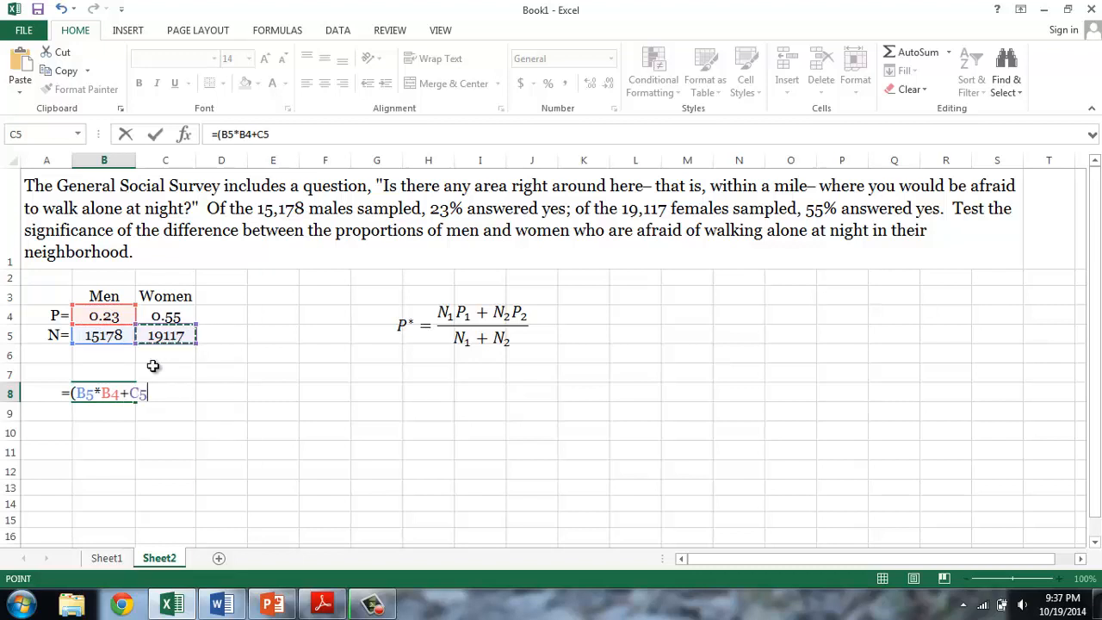
{"action": "type", "text": "*"}
{"action": "left_click", "coordinate": [166, 312]}
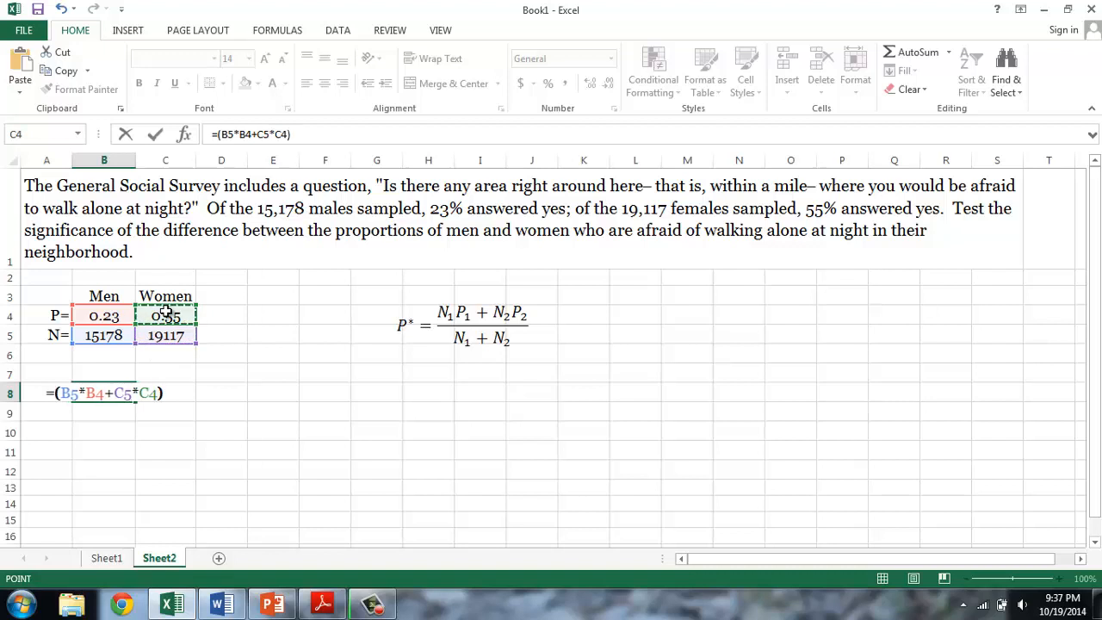
{"action": "type", "text": ")/"}
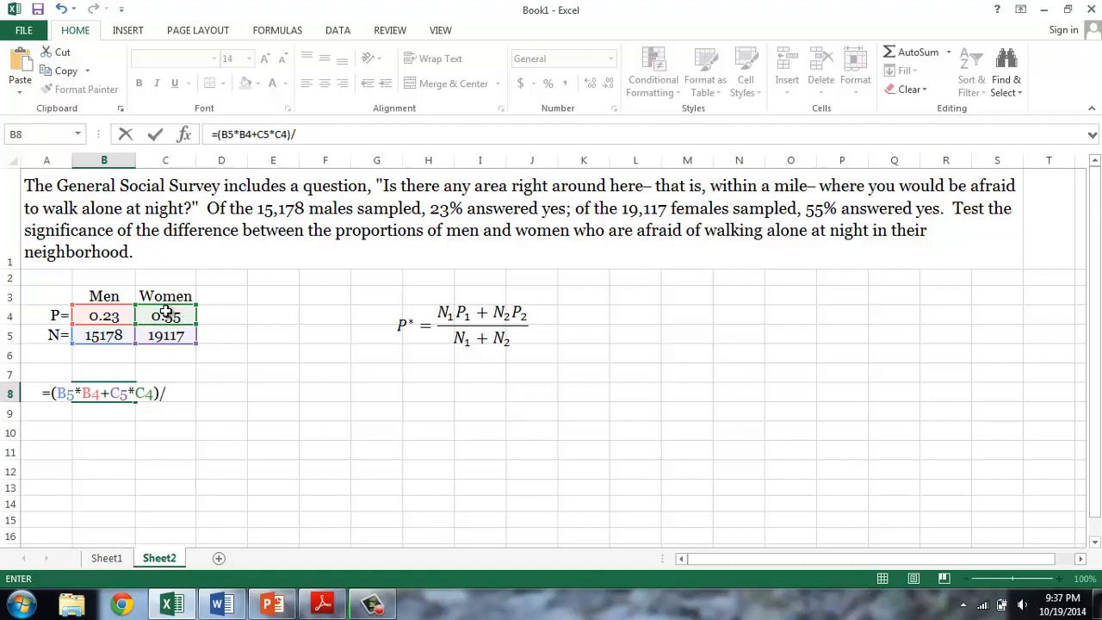
{"action": "type", "text": "("}
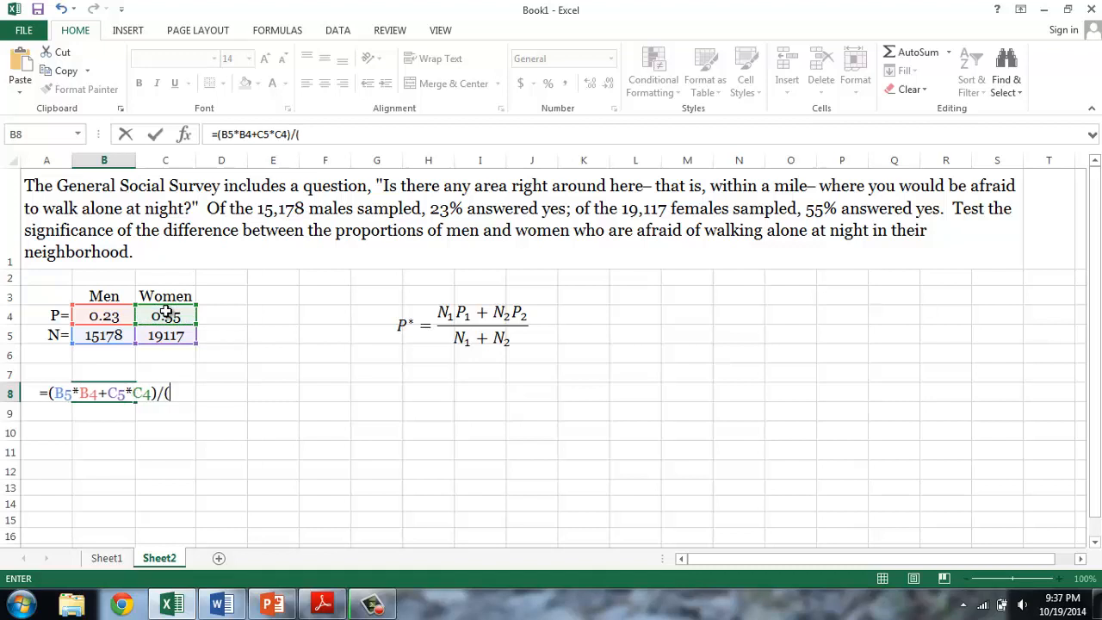
- Complete the P* formula in B8 by dividing the numerator by (B5+C5)
{"action": "left_click", "coordinate": [116, 335]}
{"action": "type", "text": "+"}
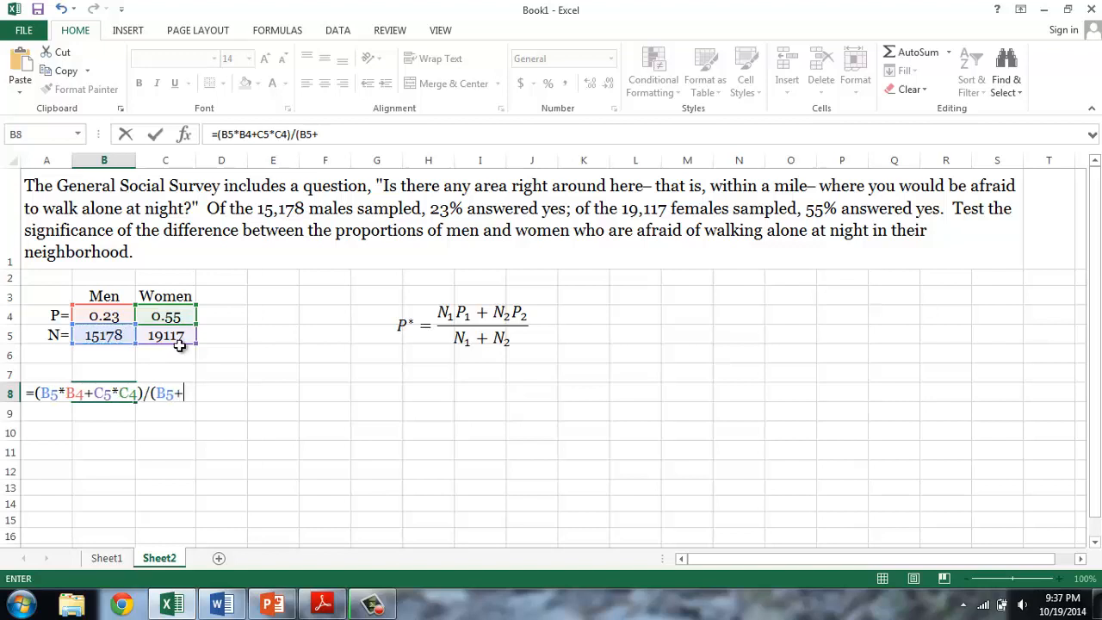
{"action": "left_click", "coordinate": [176, 339]}
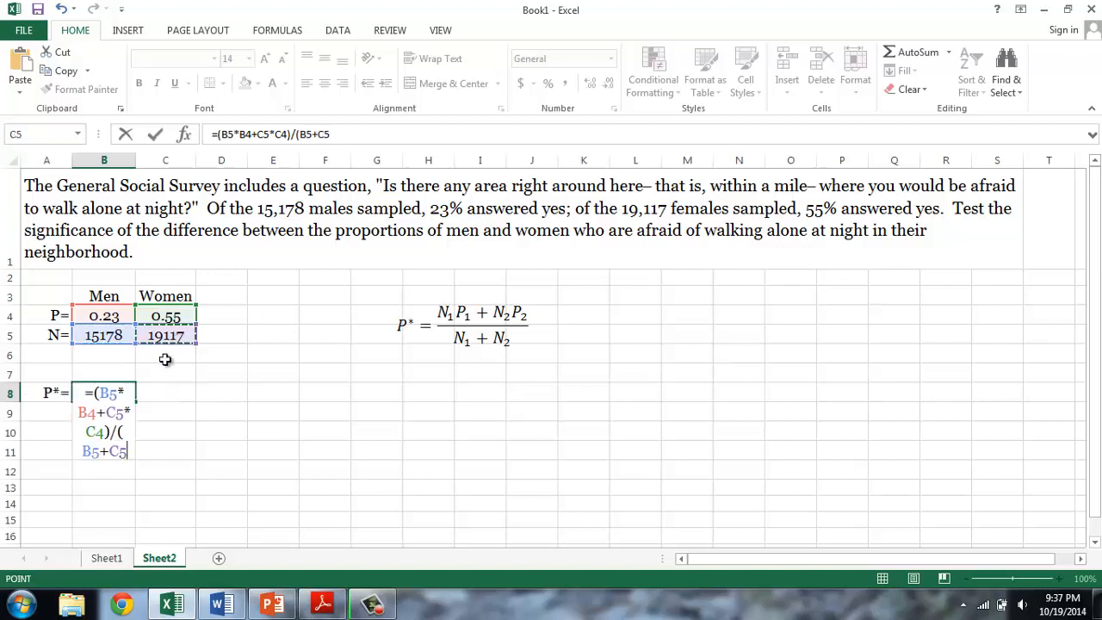
{"action": "type", "text": ")"}
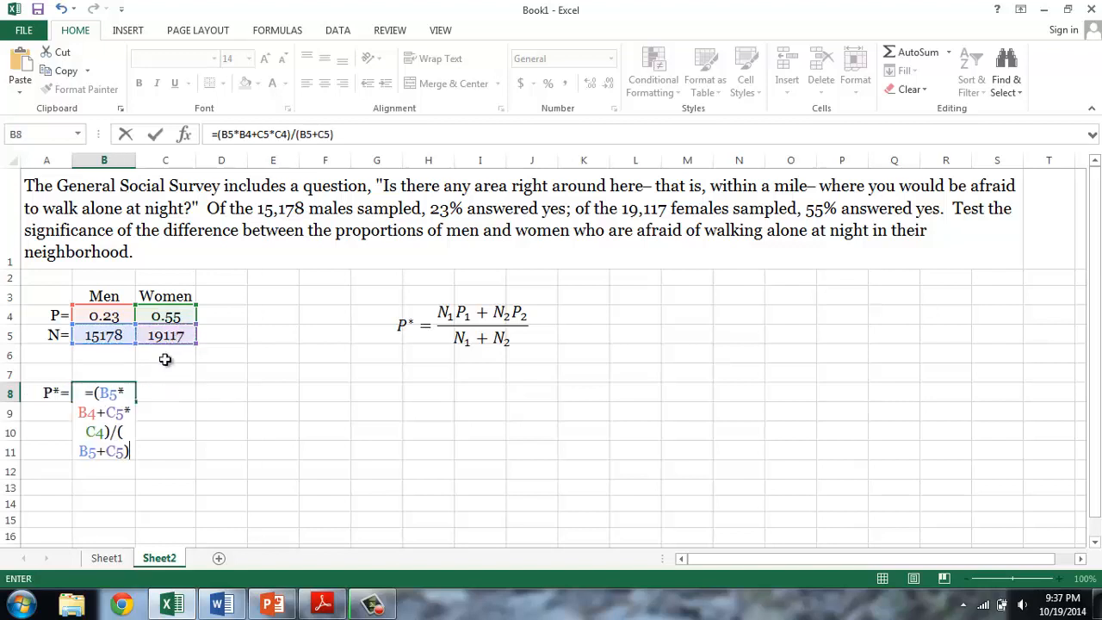
{"action": "key", "text": "Return"}
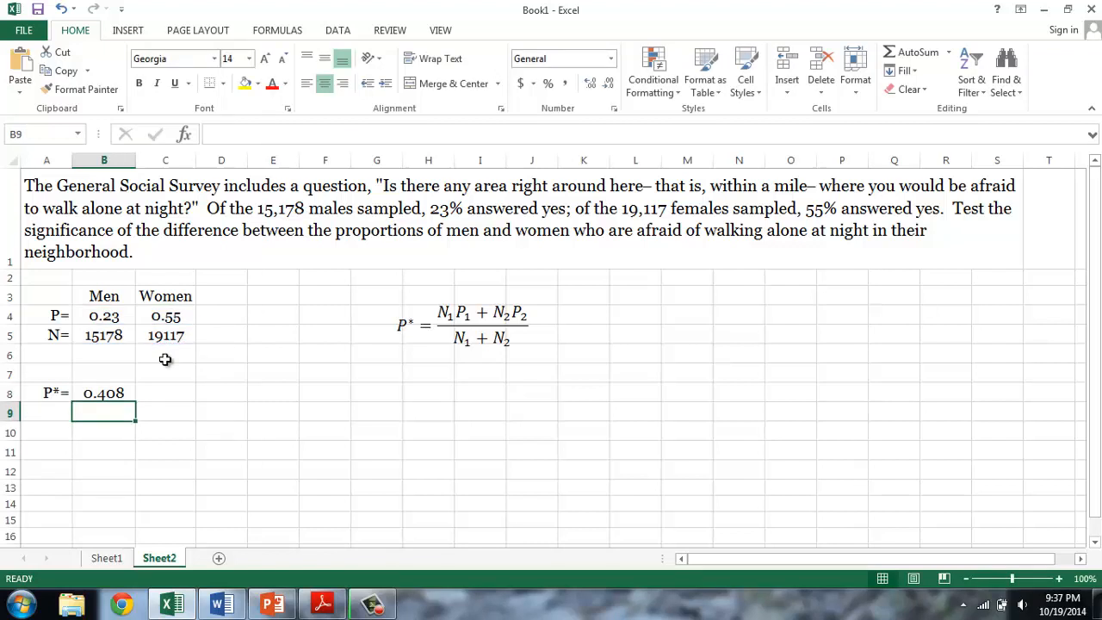
- Compare the pooled proportion in B8 with the men's and women's proportions in B4 and C4
{"action": "left_click", "coordinate": [130, 393]}
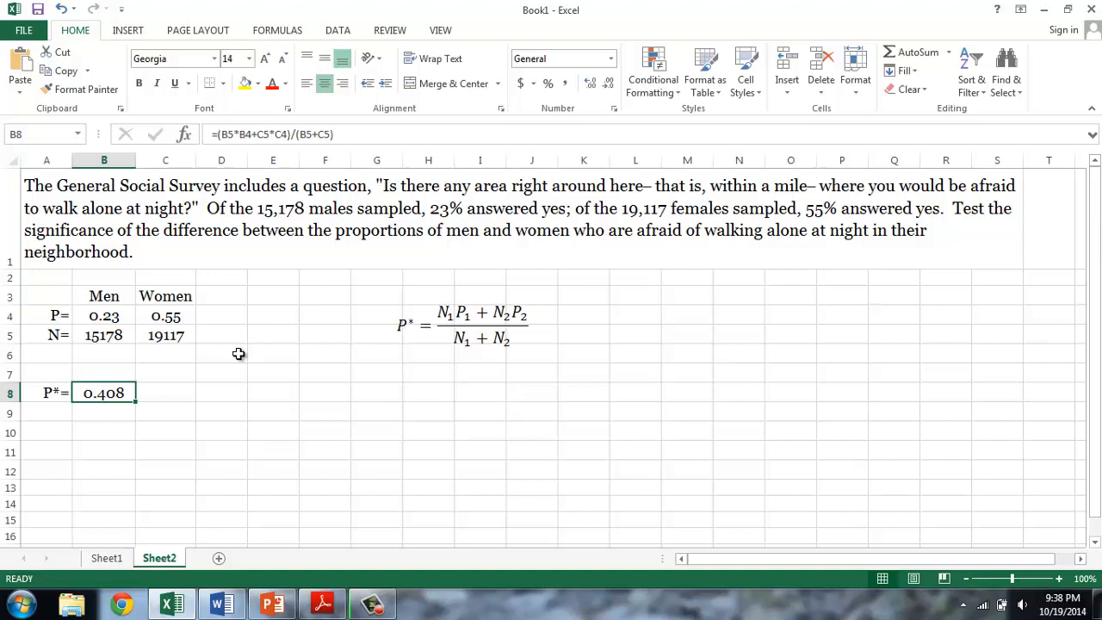
{"action": "left_click", "coordinate": [126, 322]}
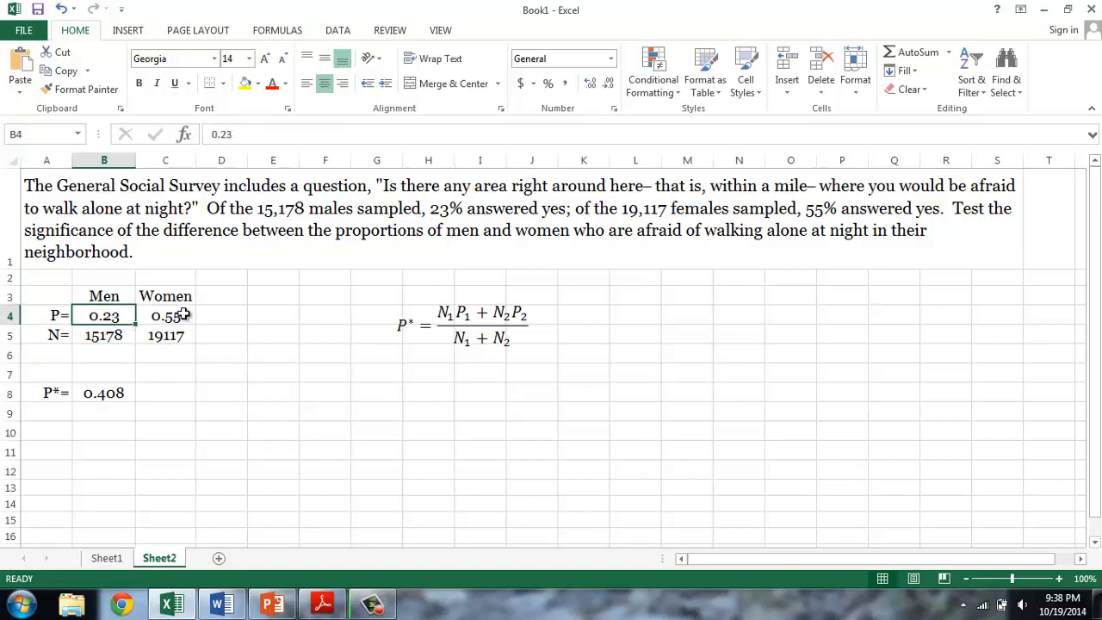
{"action": "left_click", "coordinate": [183, 315]}
- Switch to the Word document and copy the standard error equation for P1-P2 into the Excel sheet below the P* equation
{"action": "left_click", "coordinate": [46, 411]}
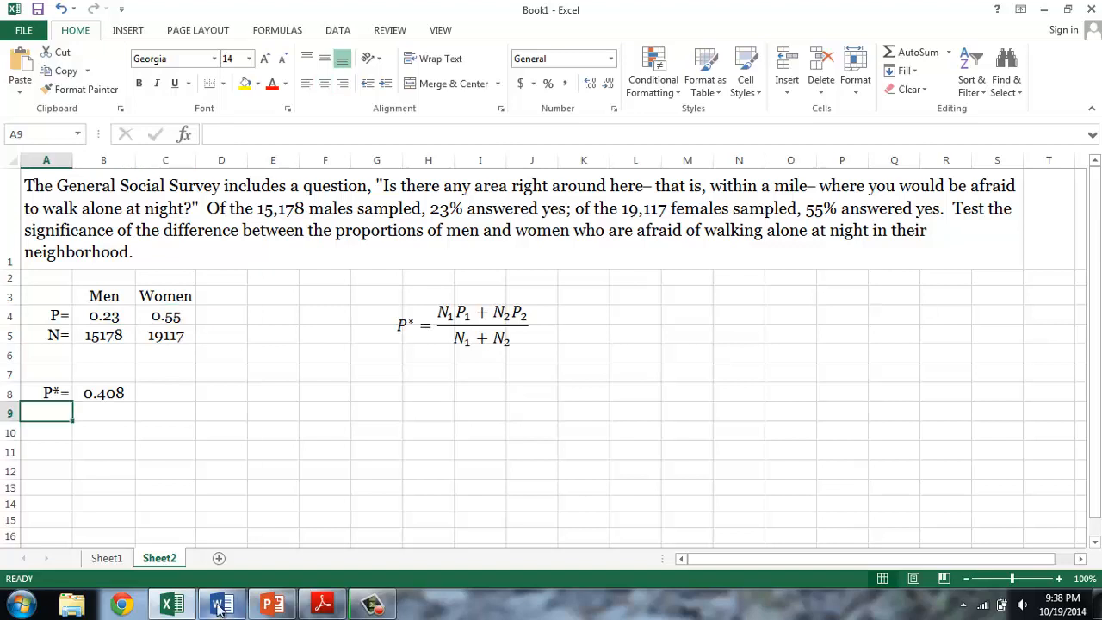
{"action": "left_click", "coordinate": [221, 603]}
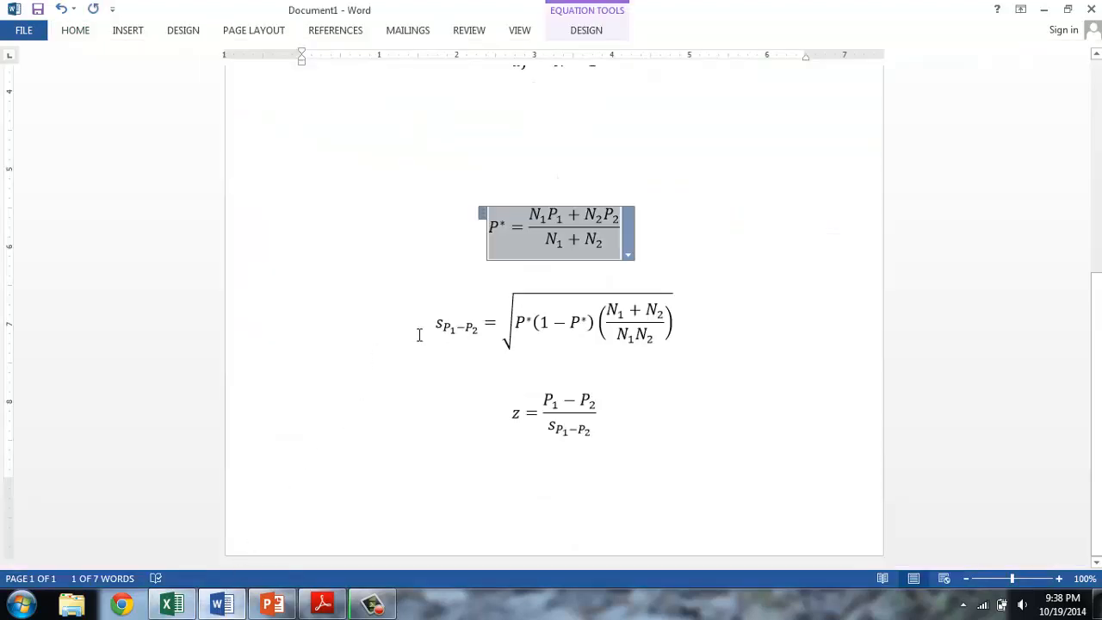
{"action": "left_click", "coordinate": [430, 298]}
{"action": "left_click", "coordinate": [430, 297]}
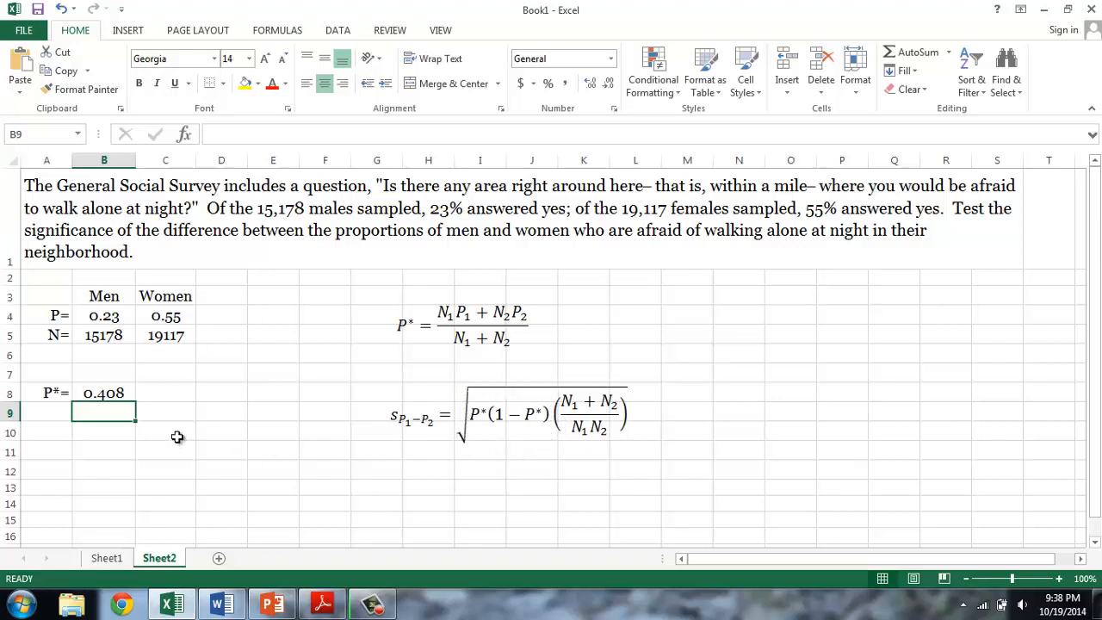
- In Excel, calculate the P*(1-P*) term of the standard error in B9 with =B8*(1-B8)
{"action": "type", "text": "="}
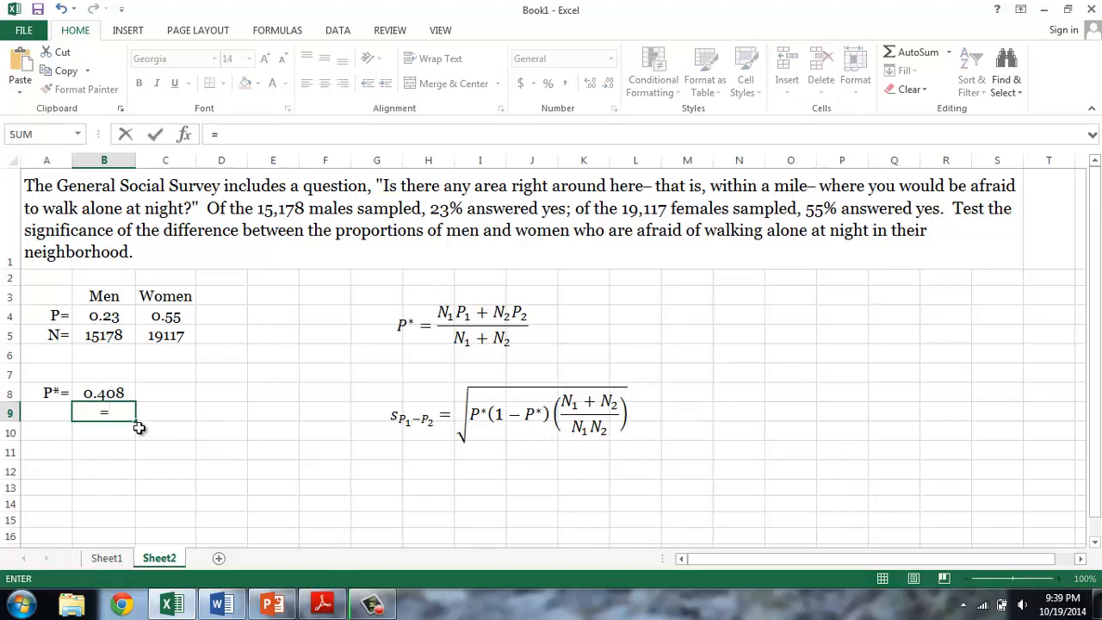
{"action": "left_click", "coordinate": [120, 392]}
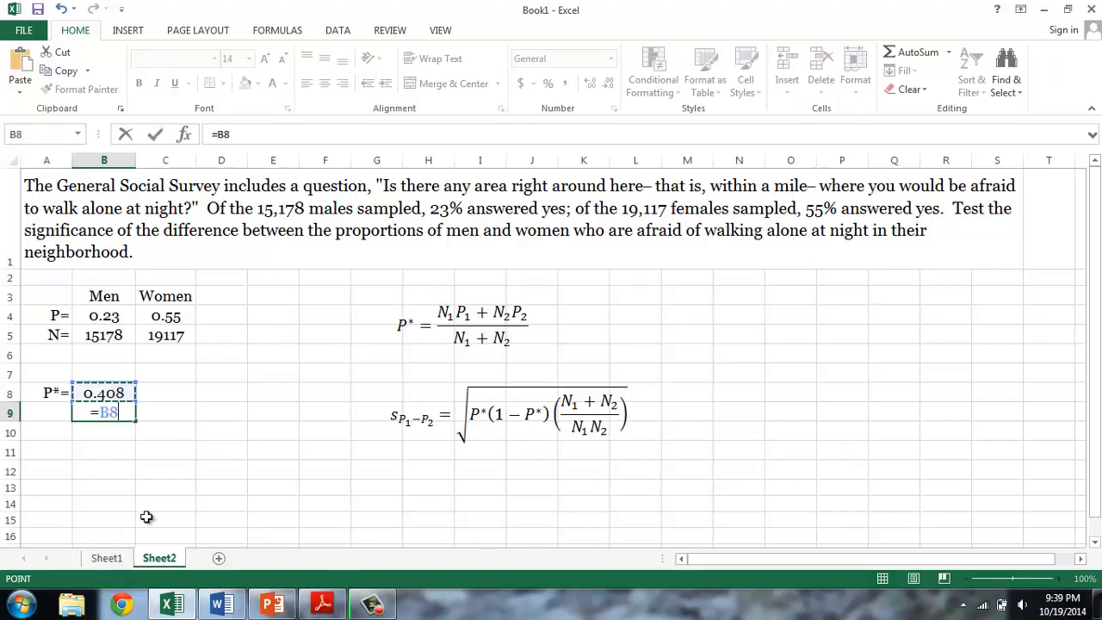
{"action": "type", "text": "*("}
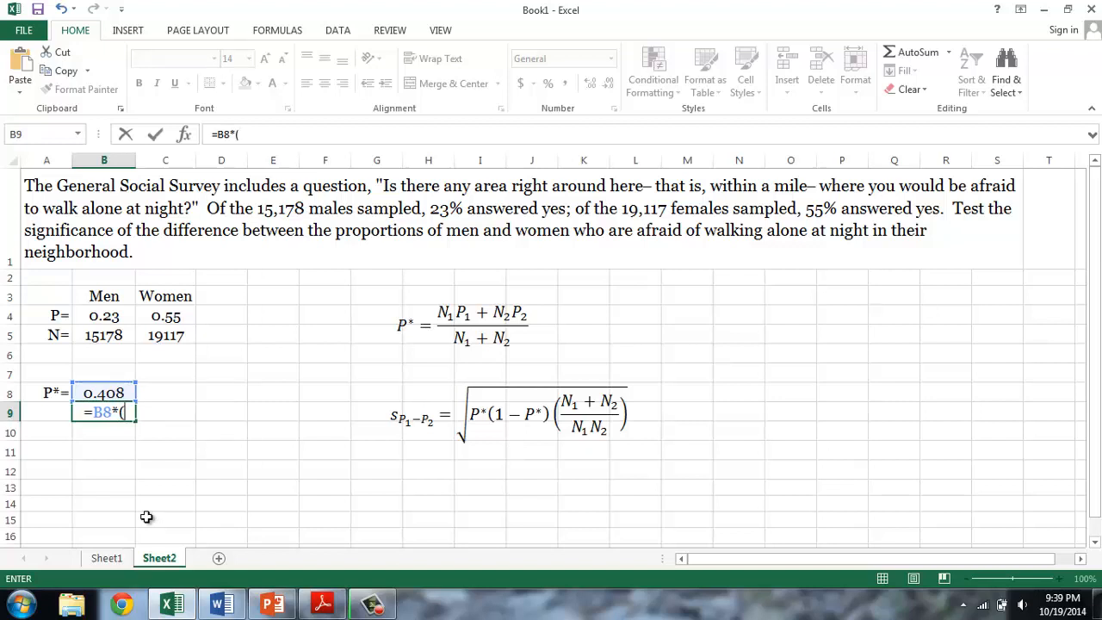
{"action": "type", "text": "1-"}
{"action": "left_click", "coordinate": [110, 394]}
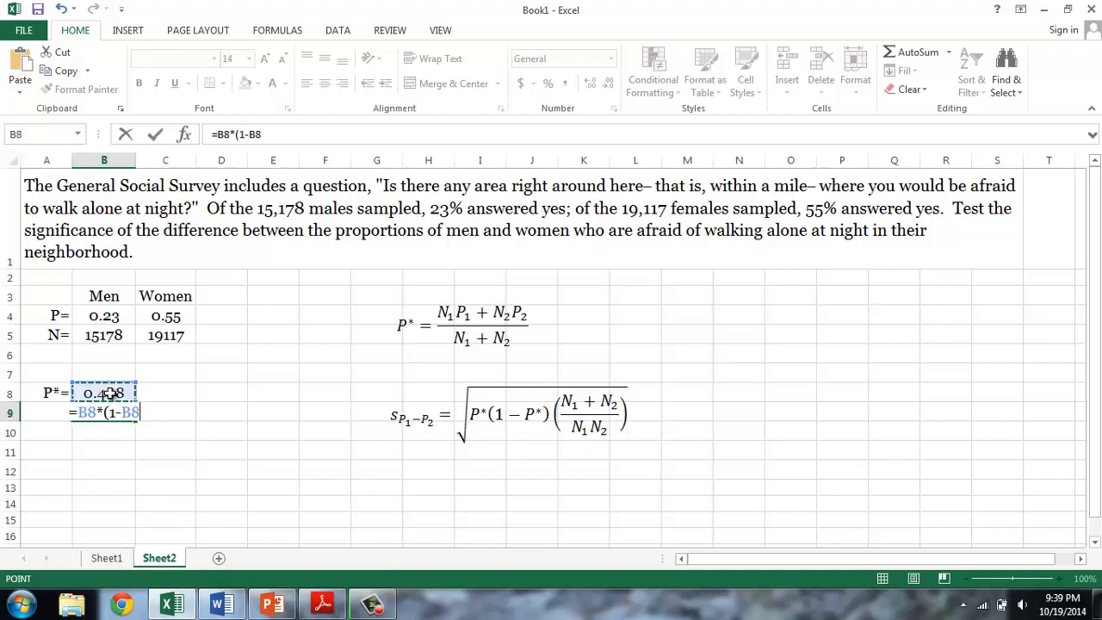
{"action": "type", "text": ")"}
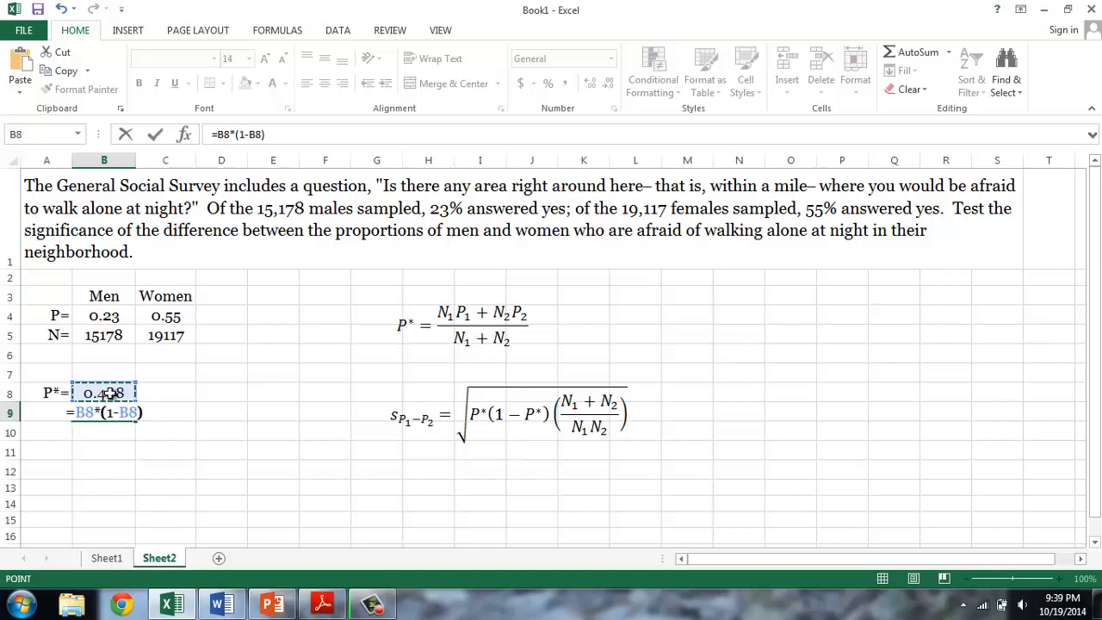
{"action": "key", "text": "Return"}
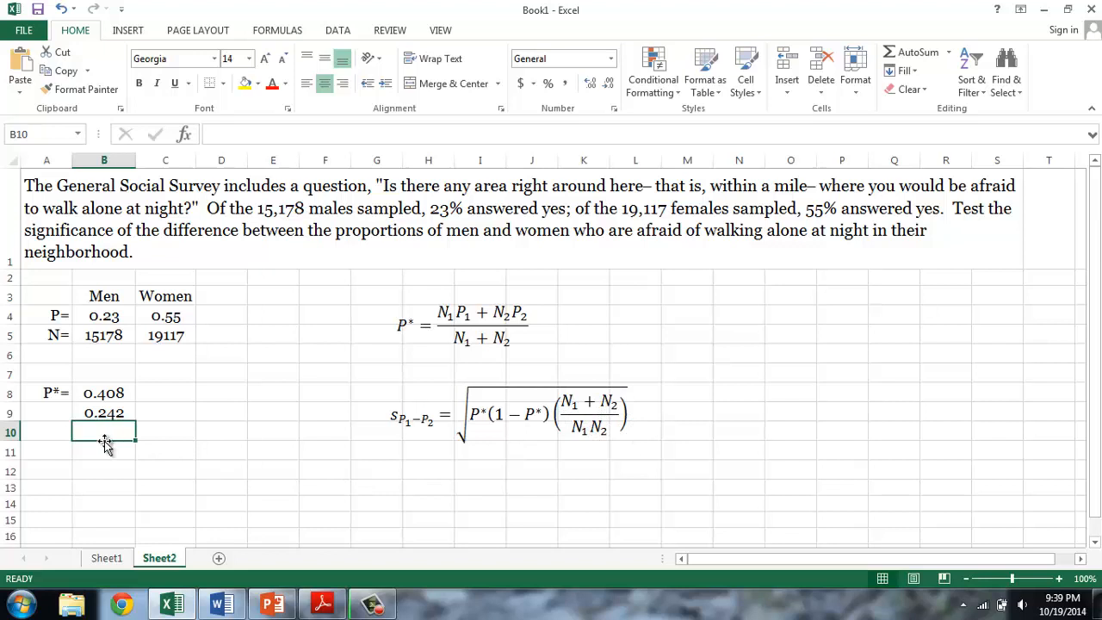
- Calculate the sample-size term of the standard error in B10 with =(B5+C5)/(B5*C5)
{"action": "type", "text": "="}
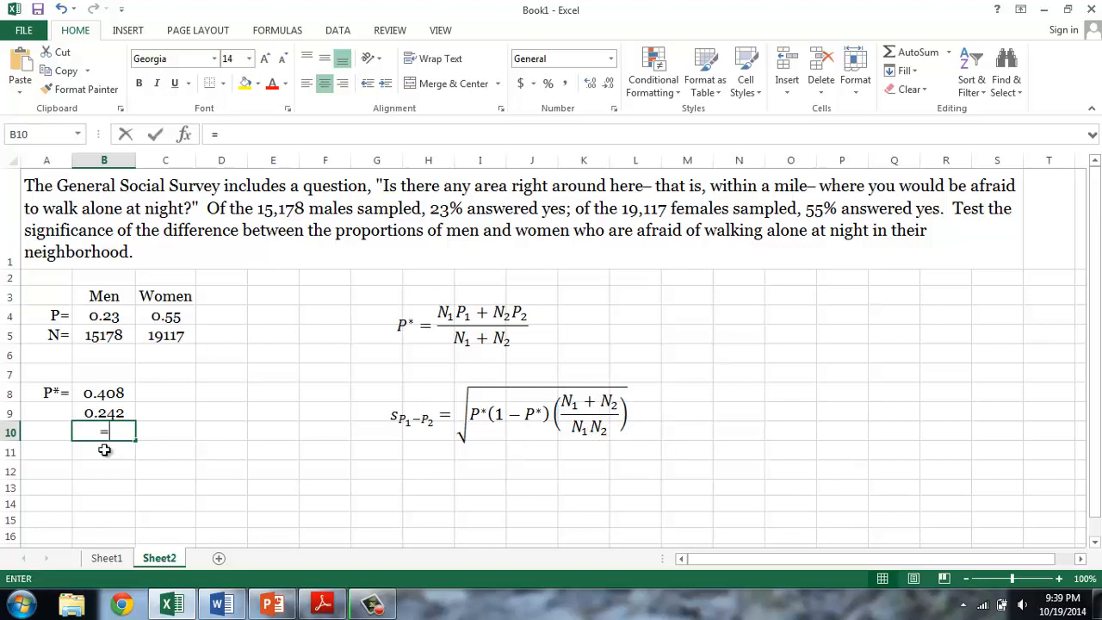
{"action": "type", "text": "("}
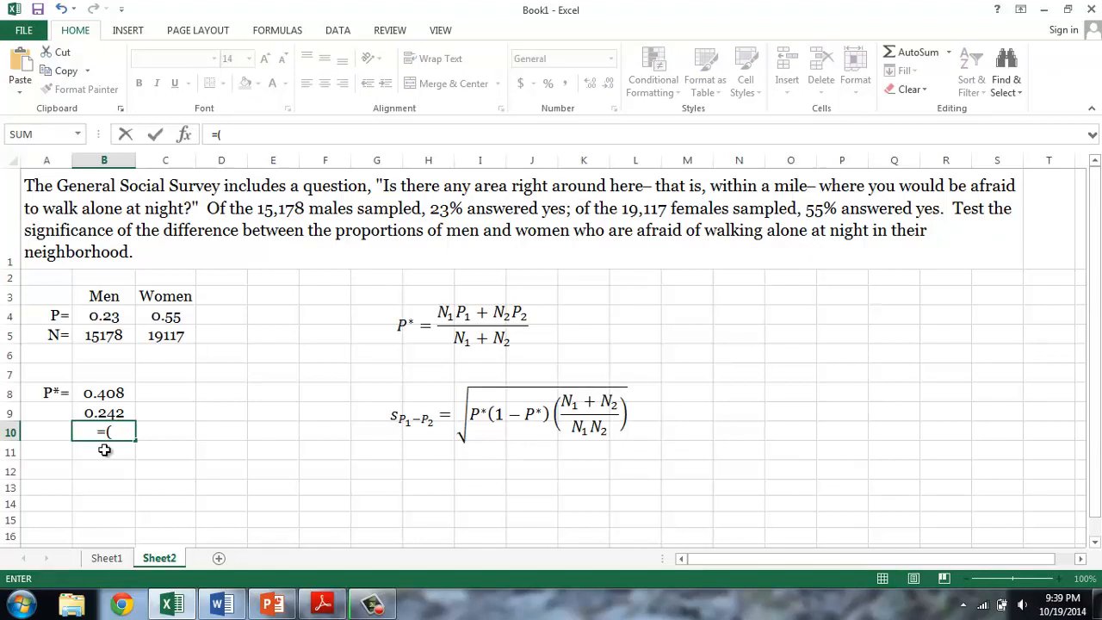
{"action": "left_click", "coordinate": [105, 336]}
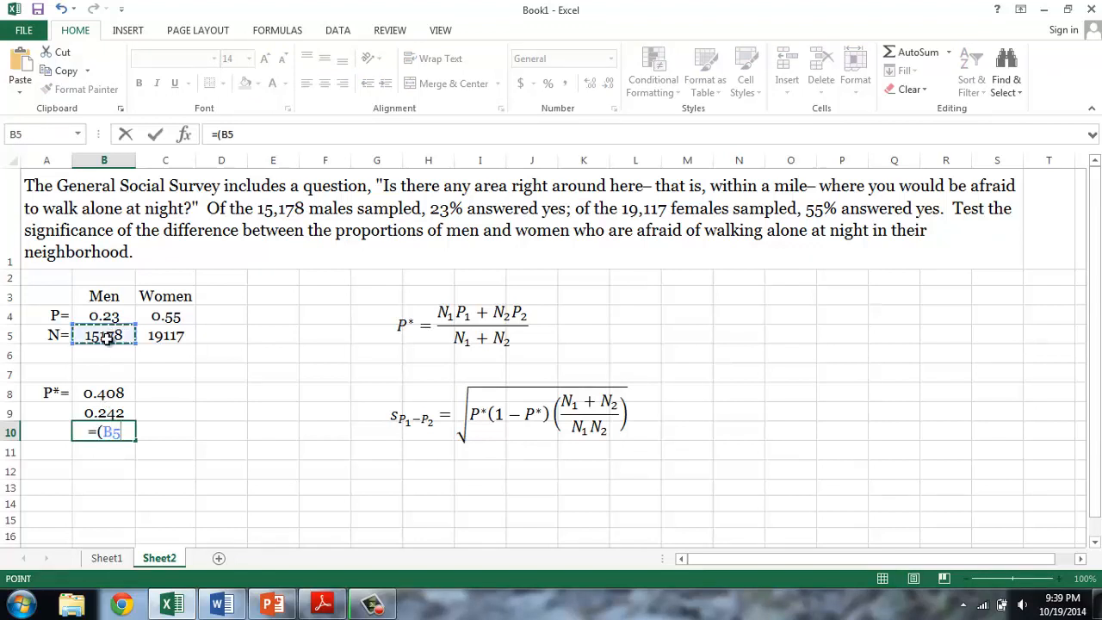
{"action": "type", "text": "+"}
{"action": "left_click", "coordinate": [148, 338]}
{"action": "type", "text": ")"}
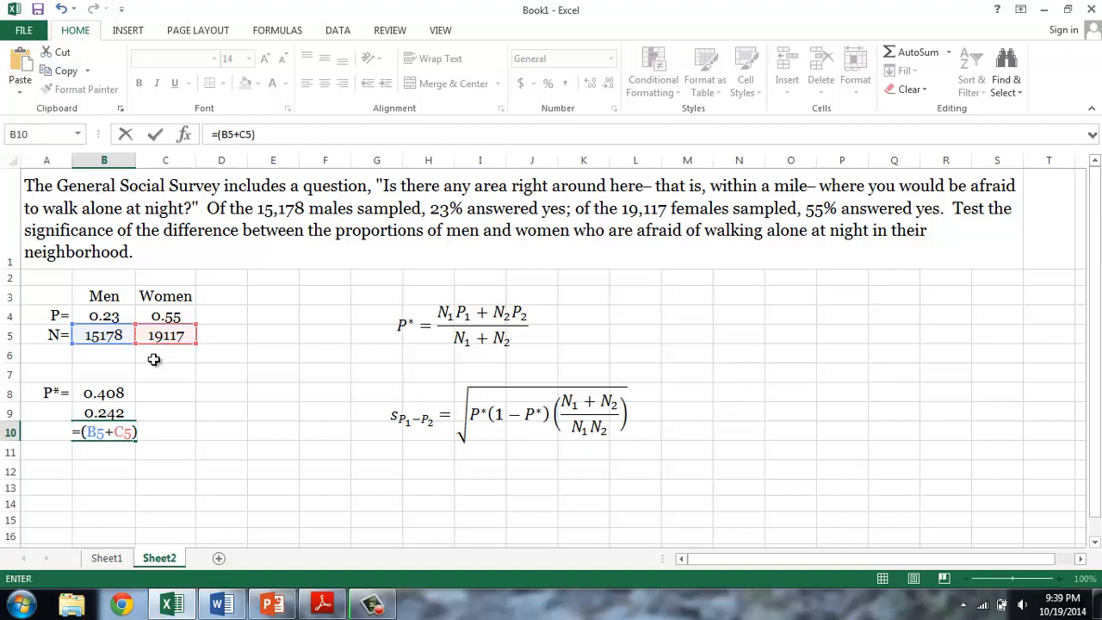
{"action": "type", "text": "/"}
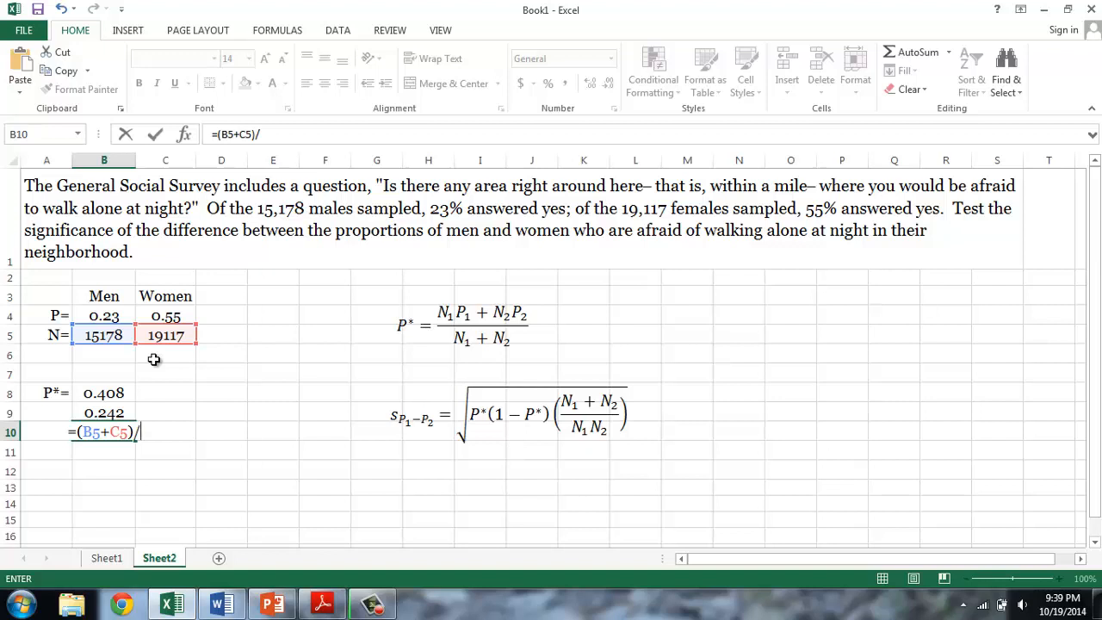
{"action": "type", "text": "("}
{"action": "left_click", "coordinate": [103, 338]}
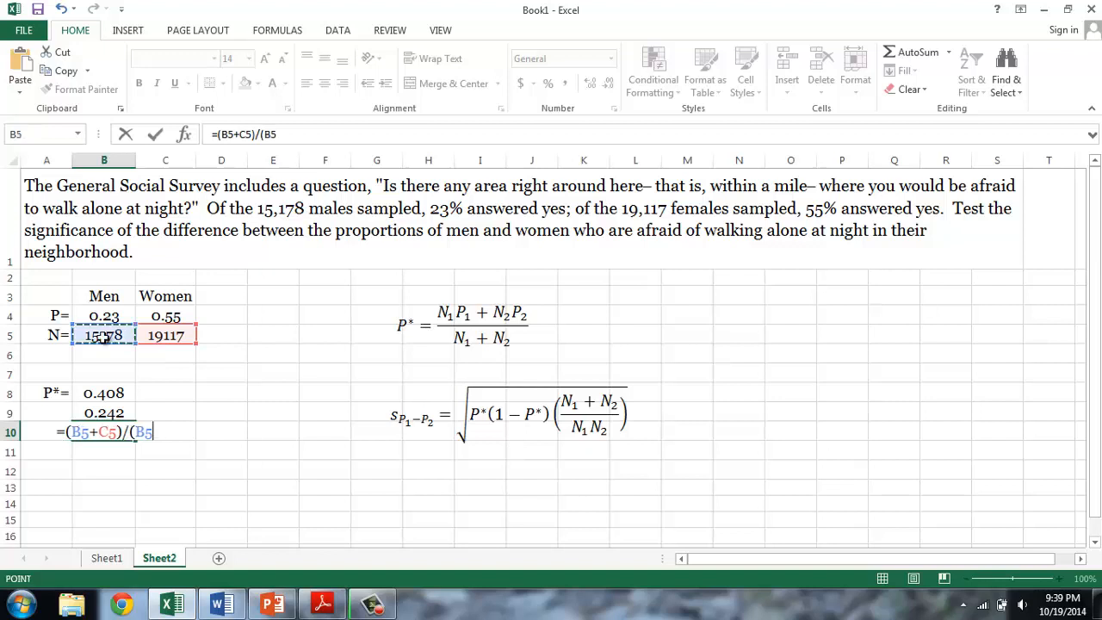
{"action": "type", "text": "*"}
{"action": "left_click", "coordinate": [177, 338]}
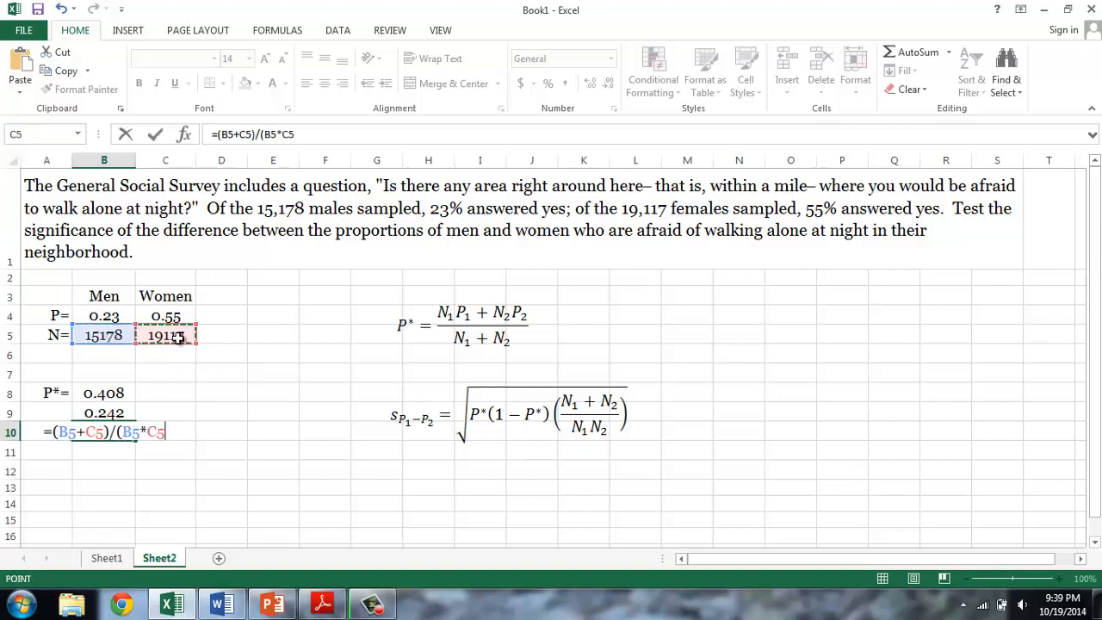
{"action": "type", "text": ")"}
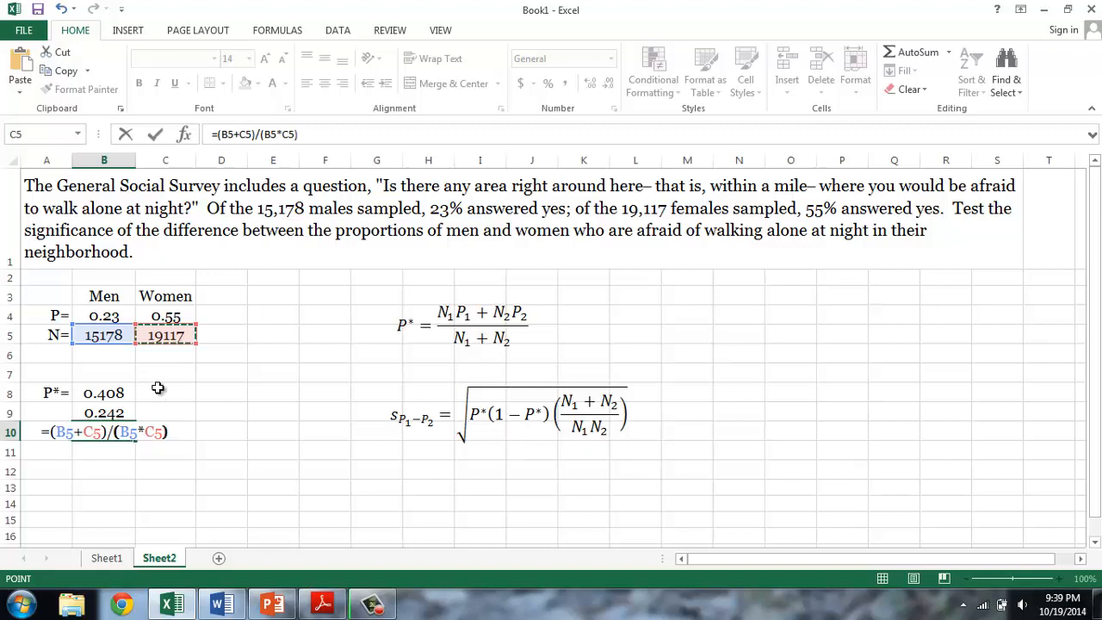
{"action": "key", "text": "ctrl+Return"}
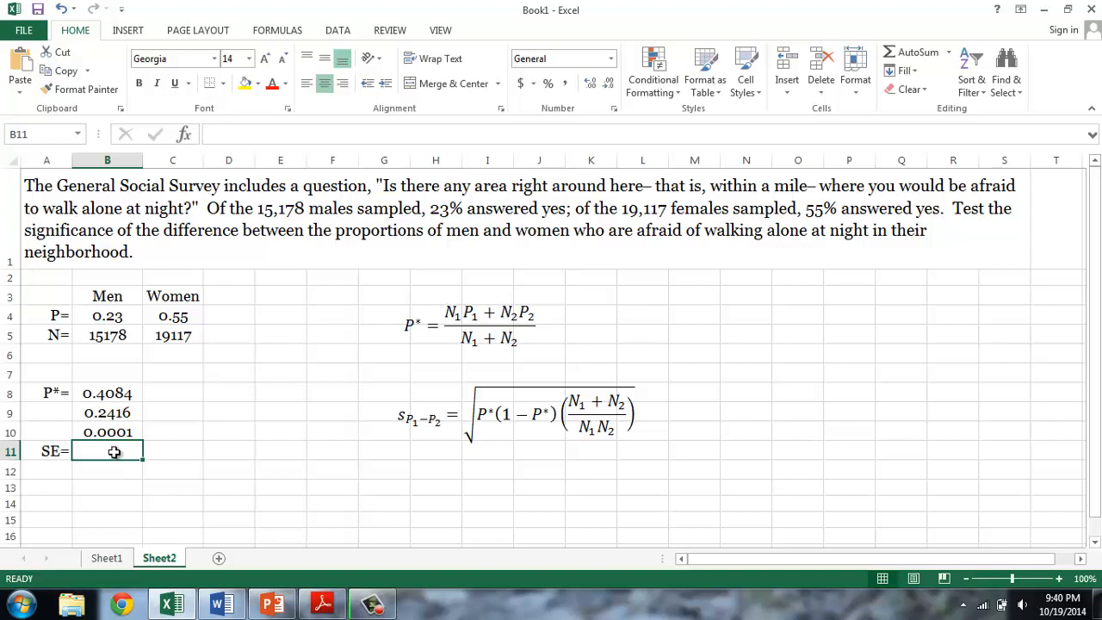
- Calculate the standard error in B11 as the square root of the two terms, with =sqrt(B9*B10)
{"action": "type", "text": "=sqrt("}
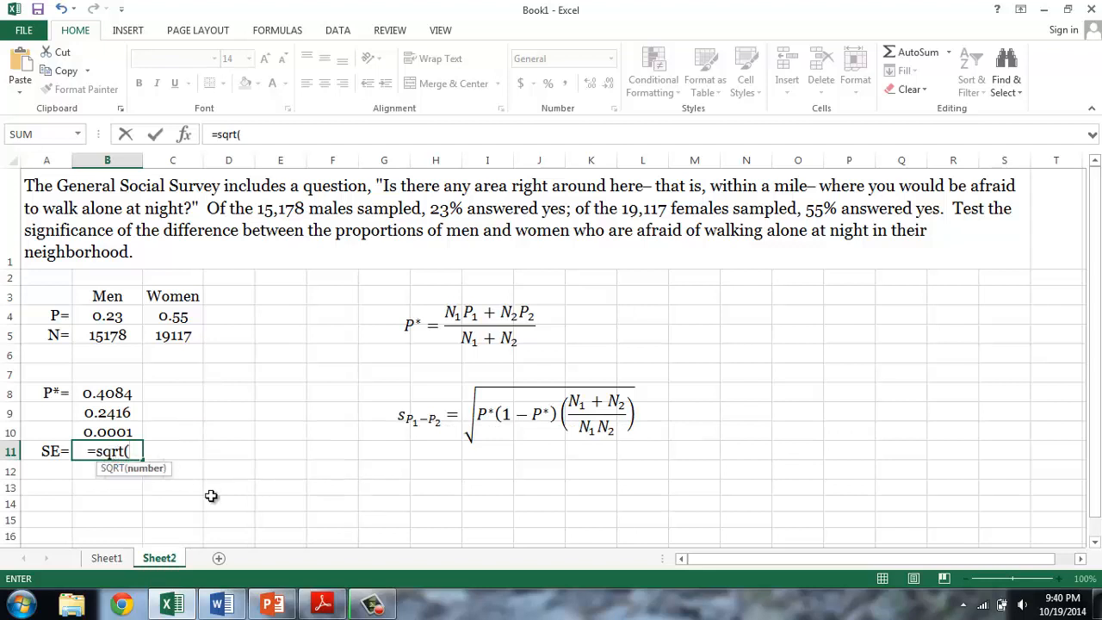
{"action": "left_click", "coordinate": [118, 413]}
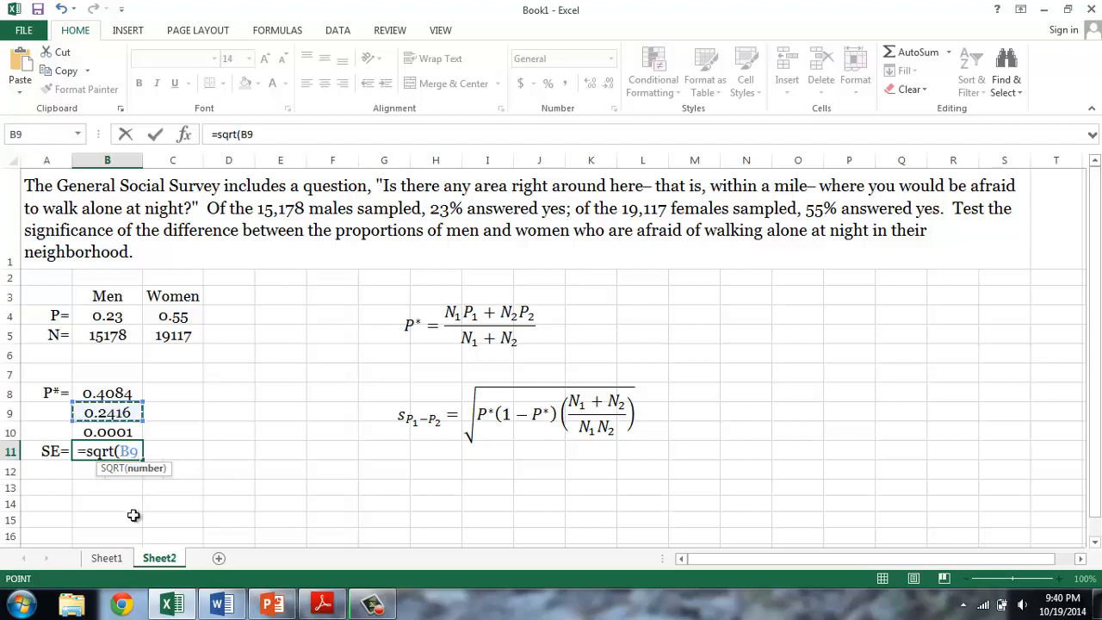
{"action": "type", "text": "*"}
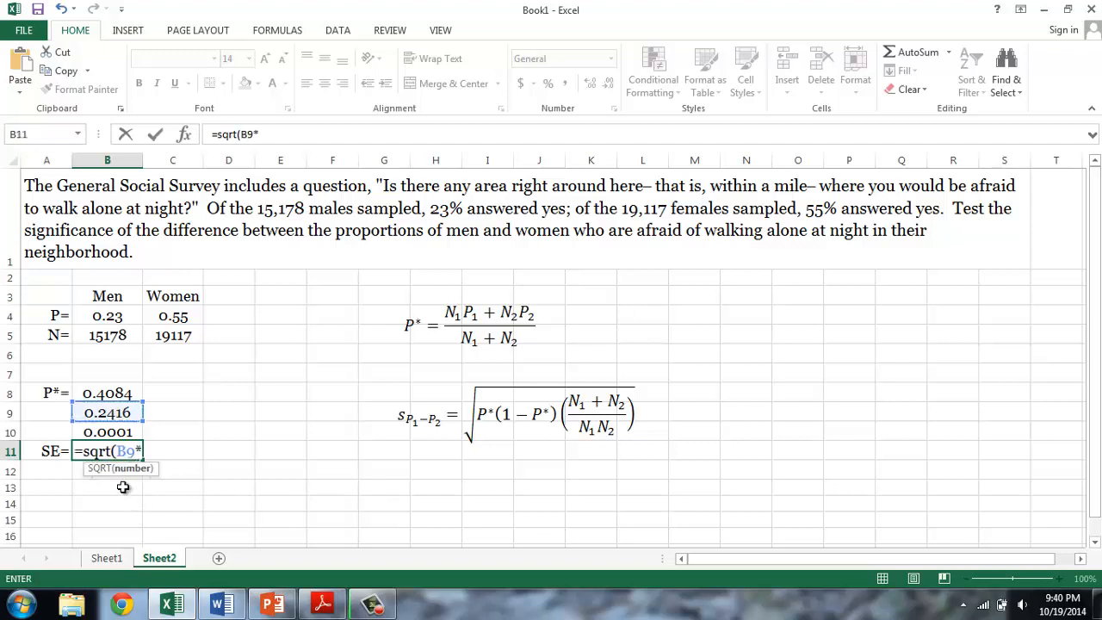
{"action": "left_click", "coordinate": [112, 432]}
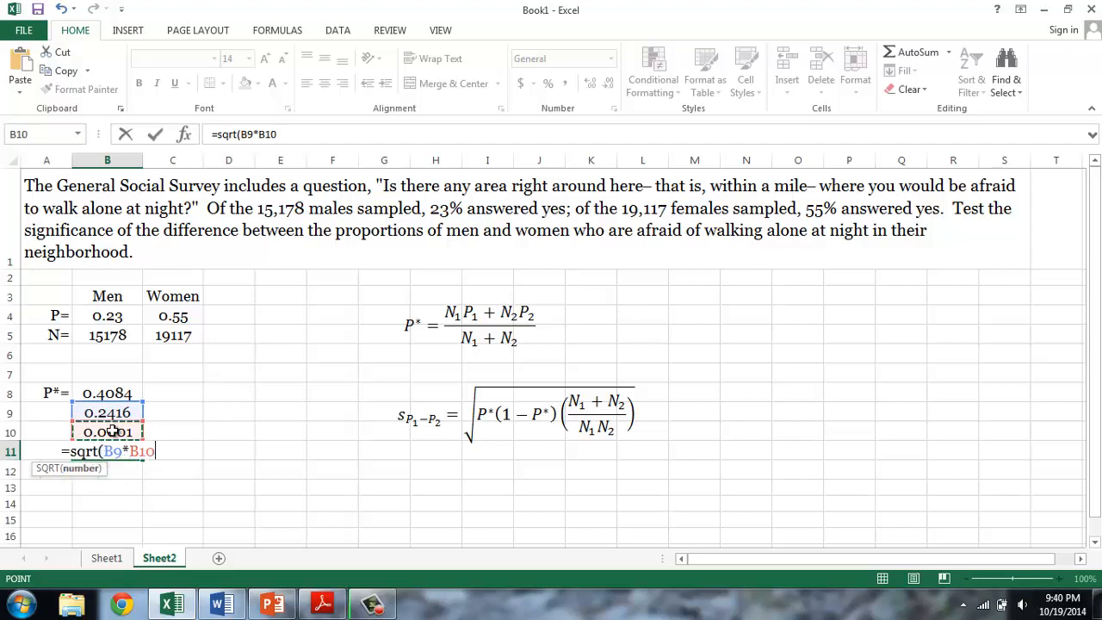
{"action": "type", "text": ")"}
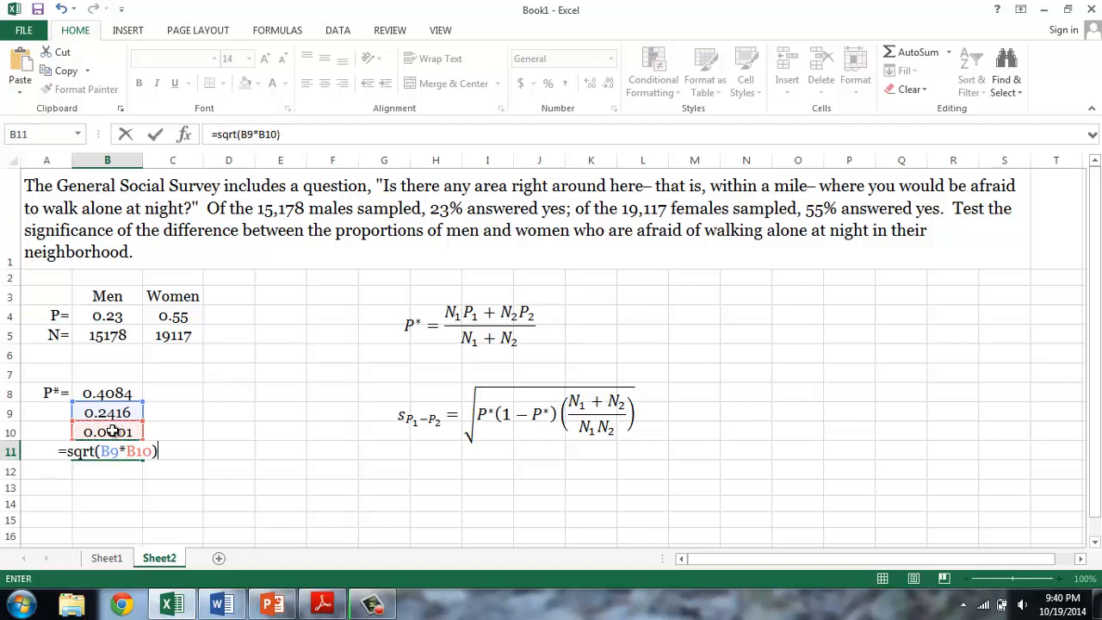
{"action": "key", "text": "Return"}
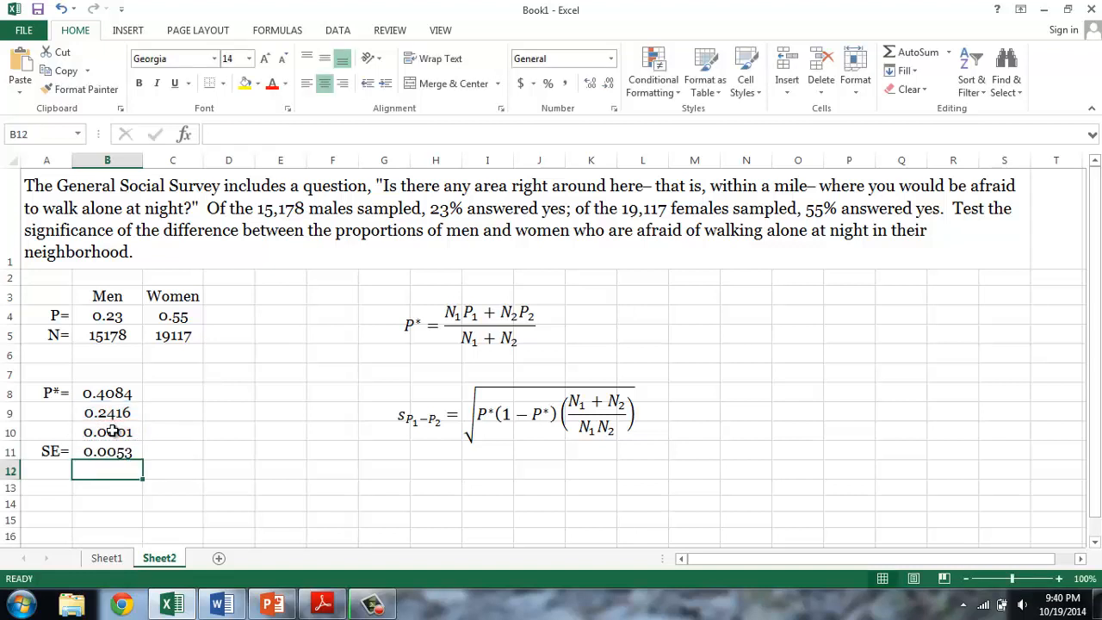
- Switch to the Word document to check the z equation below the standard error equation, and return to the Excel sheet
{"action": "left_click", "coordinate": [223, 604]}
{"action": "left_click", "coordinate": [514, 410]}
{"action": "left_click", "coordinate": [506, 402]}
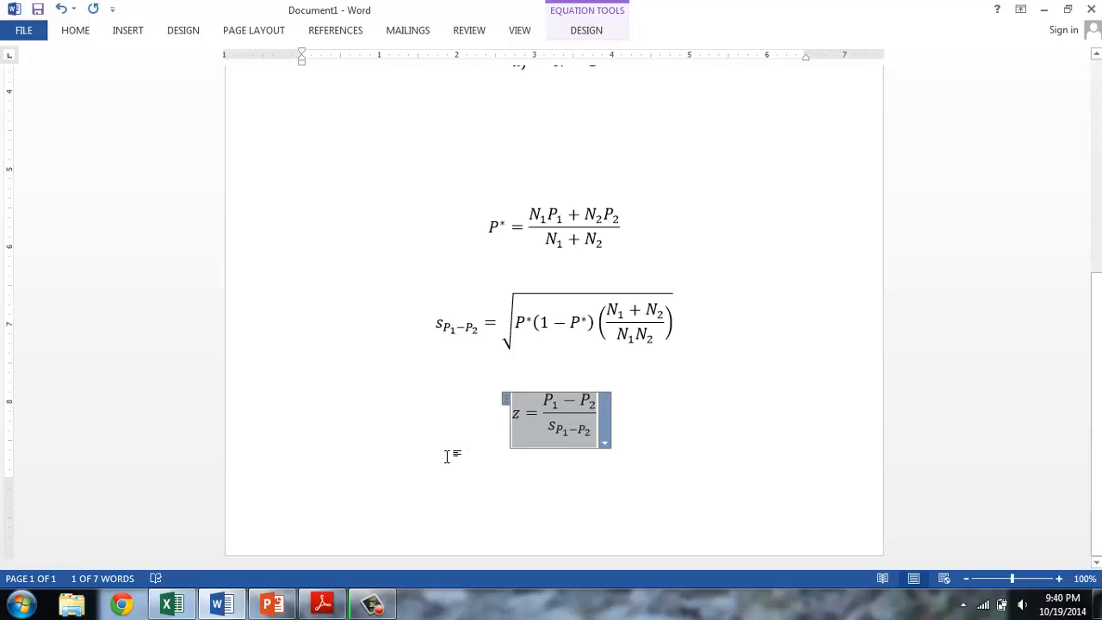
{"action": "left_click", "coordinate": [173, 604]}
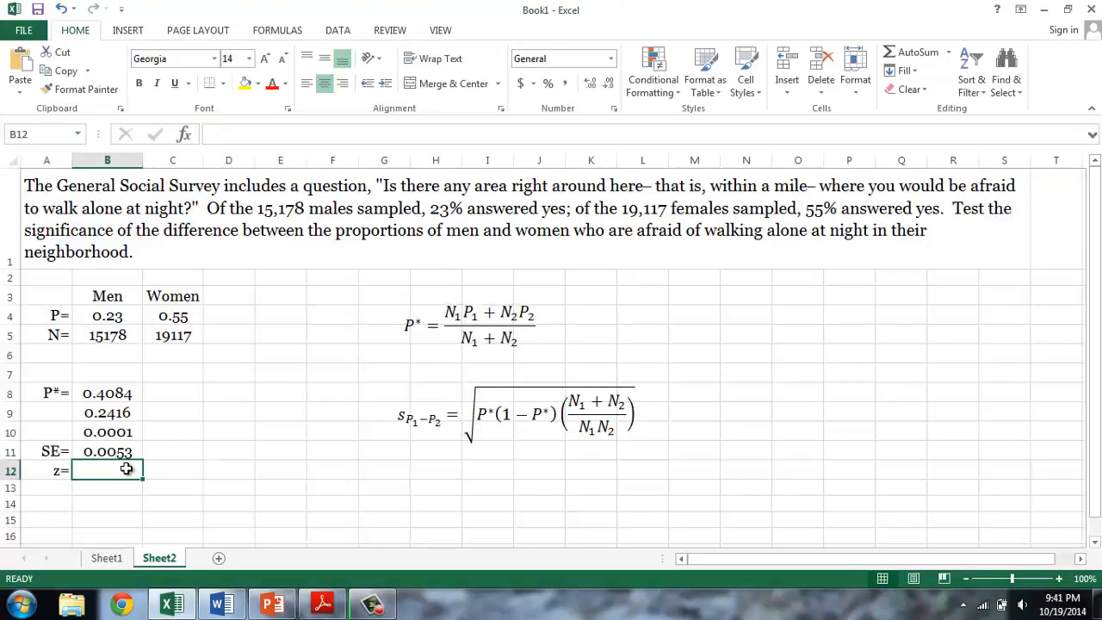
- Calculate z in B12 by dividing the difference between the proportions by the standard error, with =(B4-C4)/B11
{"action": "type", "text": "=("}
{"action": "left_click", "coordinate": [107, 316]}
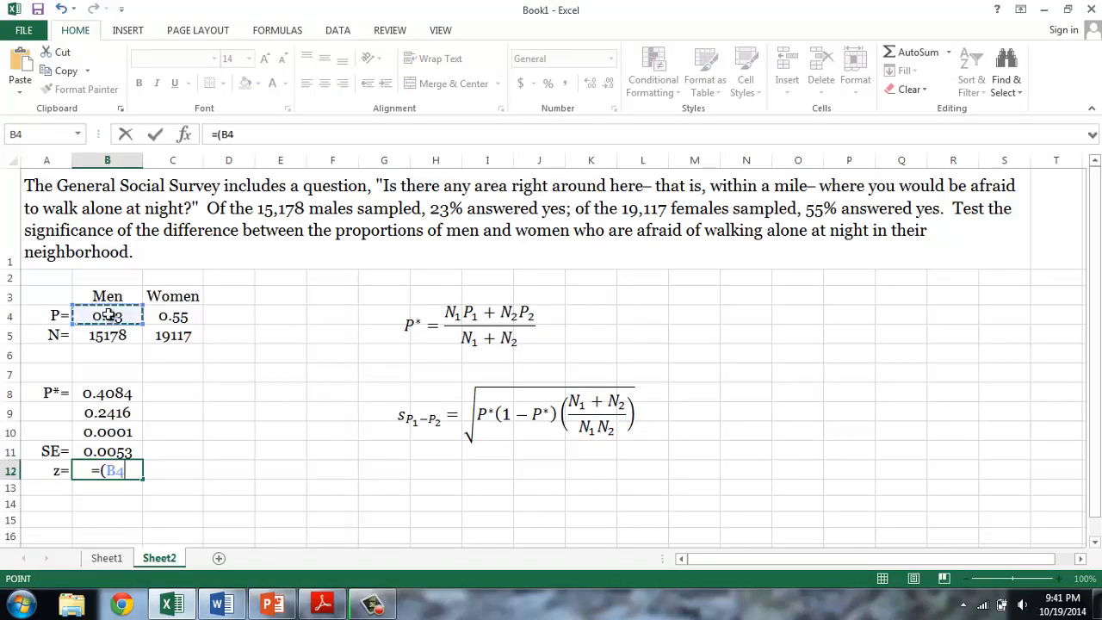
{"action": "type", "text": "-"}
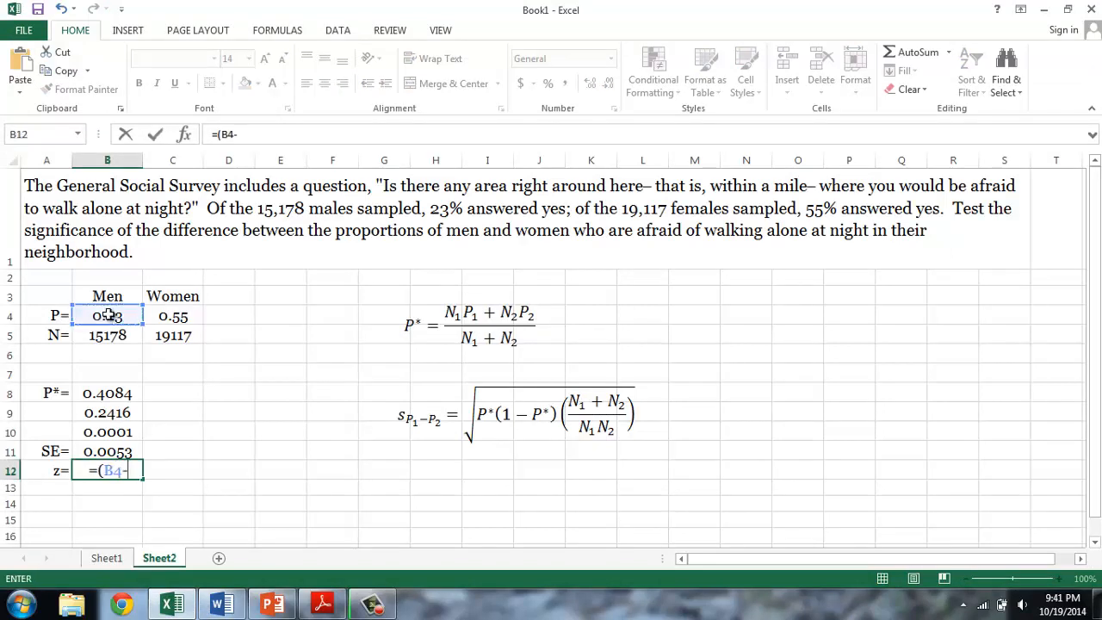
{"action": "left_click", "coordinate": [163, 315]}
{"action": "type", "text": ")/"}
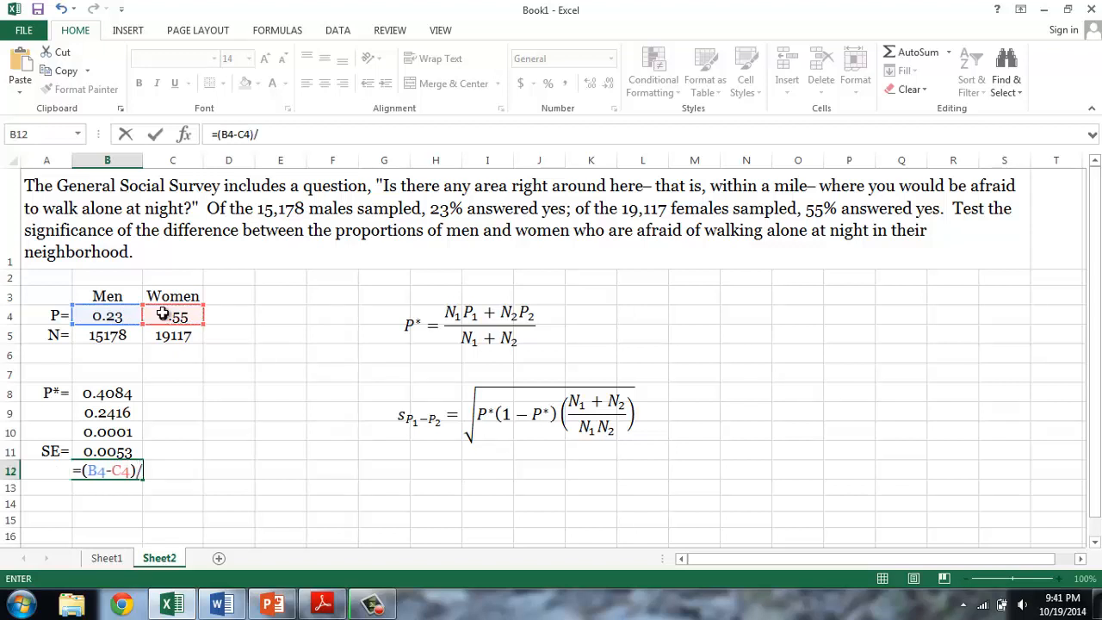
{"action": "left_click", "coordinate": [108, 452]}
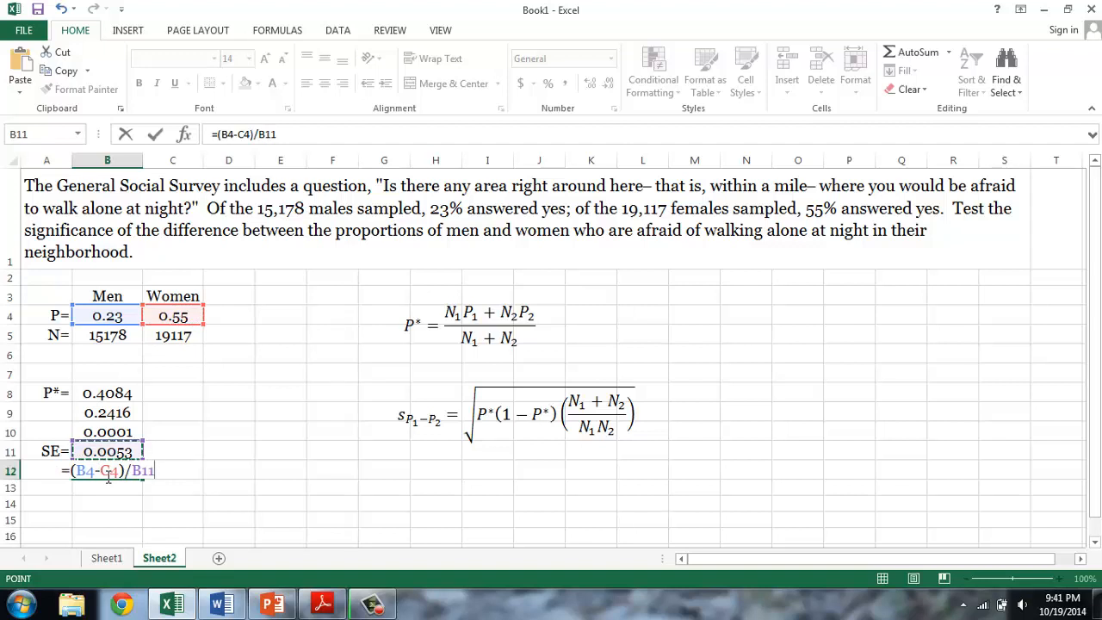
{"action": "key", "text": "Return"}
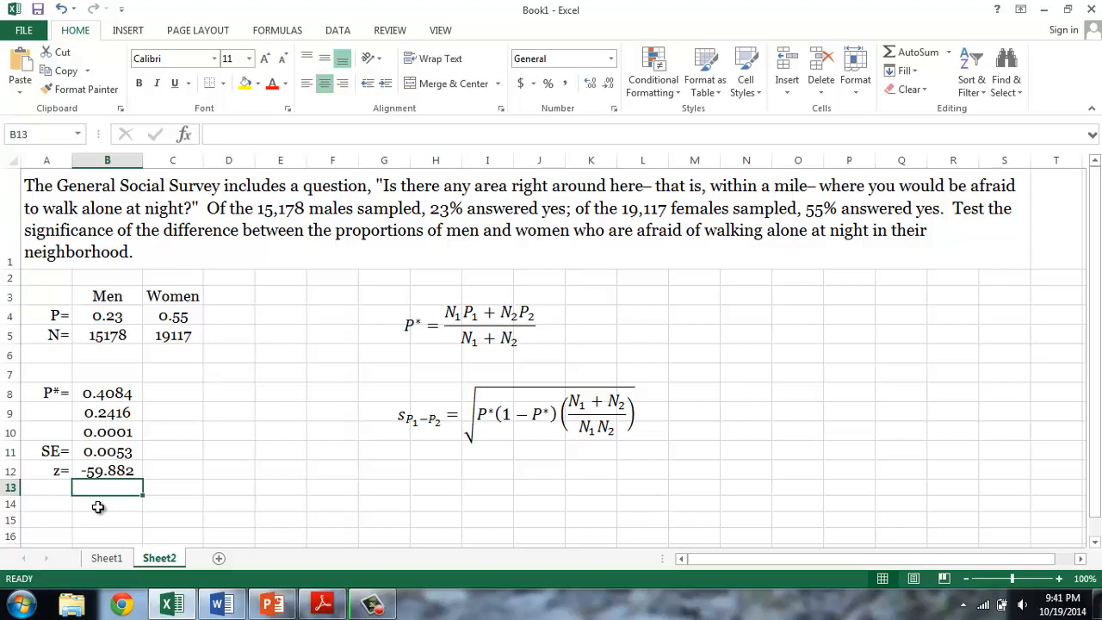
- Enter the test decision "Reject" in B13, below the z value
{"action": "type", "text": "Rej"}
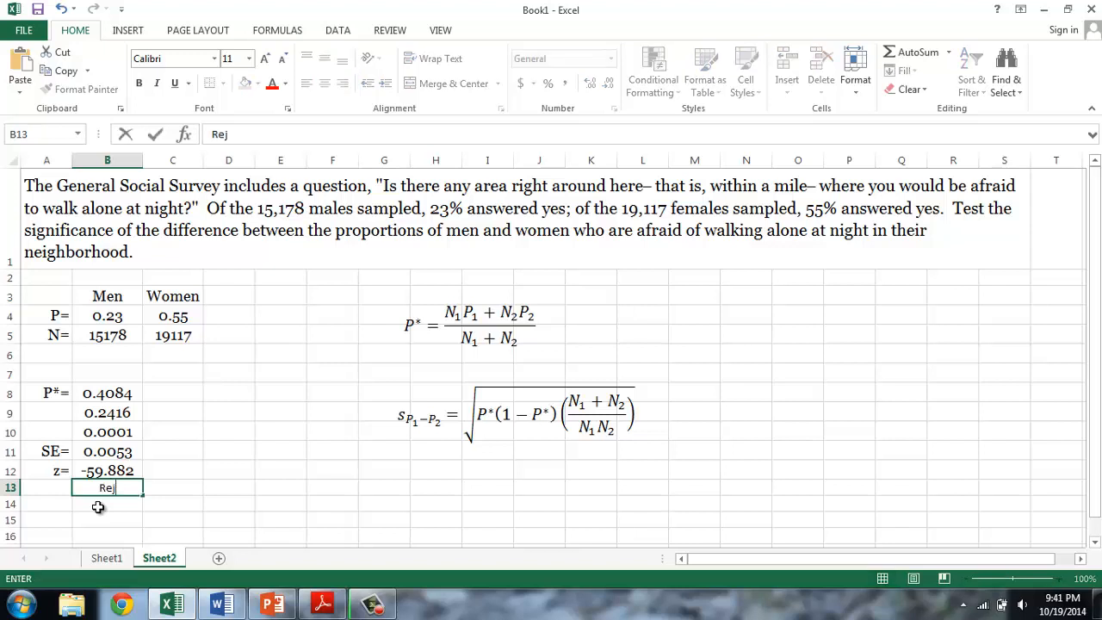
{"action": "type", "text": "ect"}
{"action": "key", "text": "Return"}
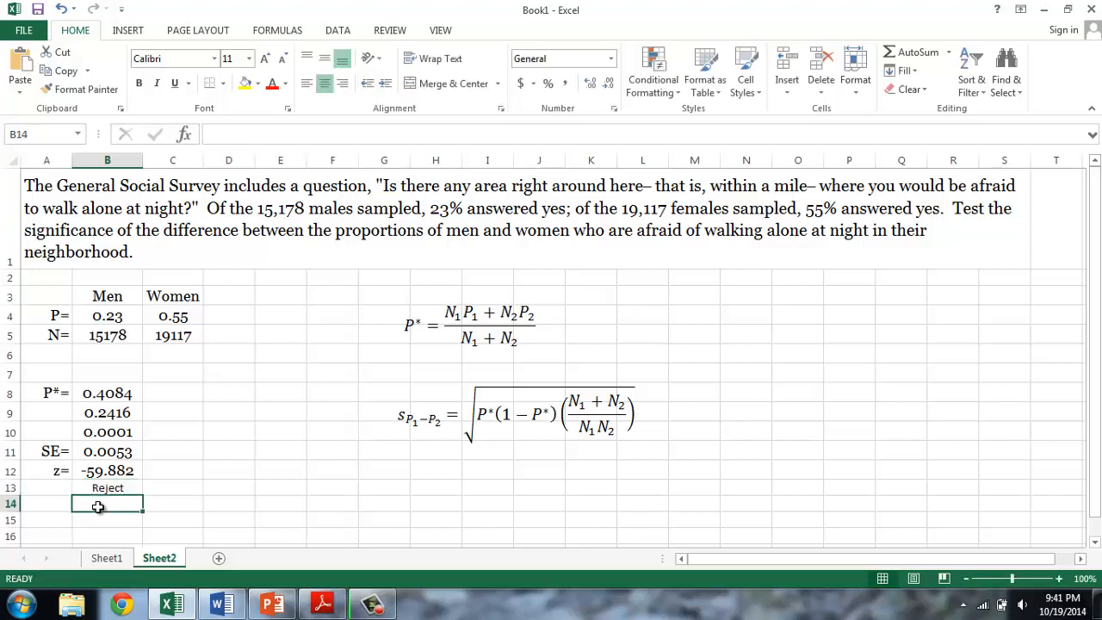
{"action": "left_click", "coordinate": [169, 489]}
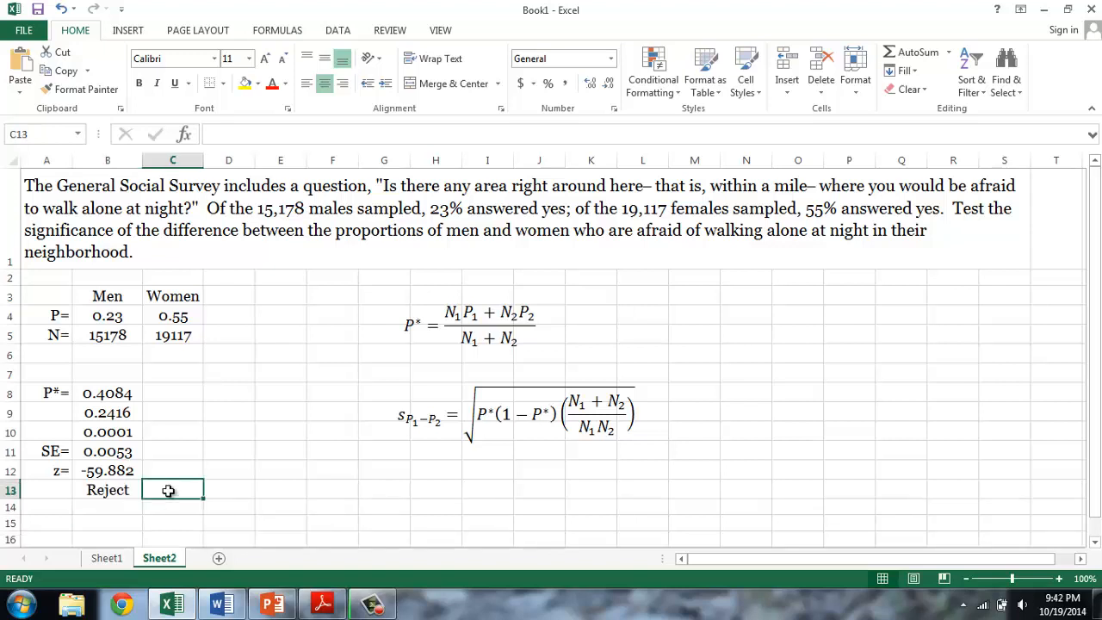